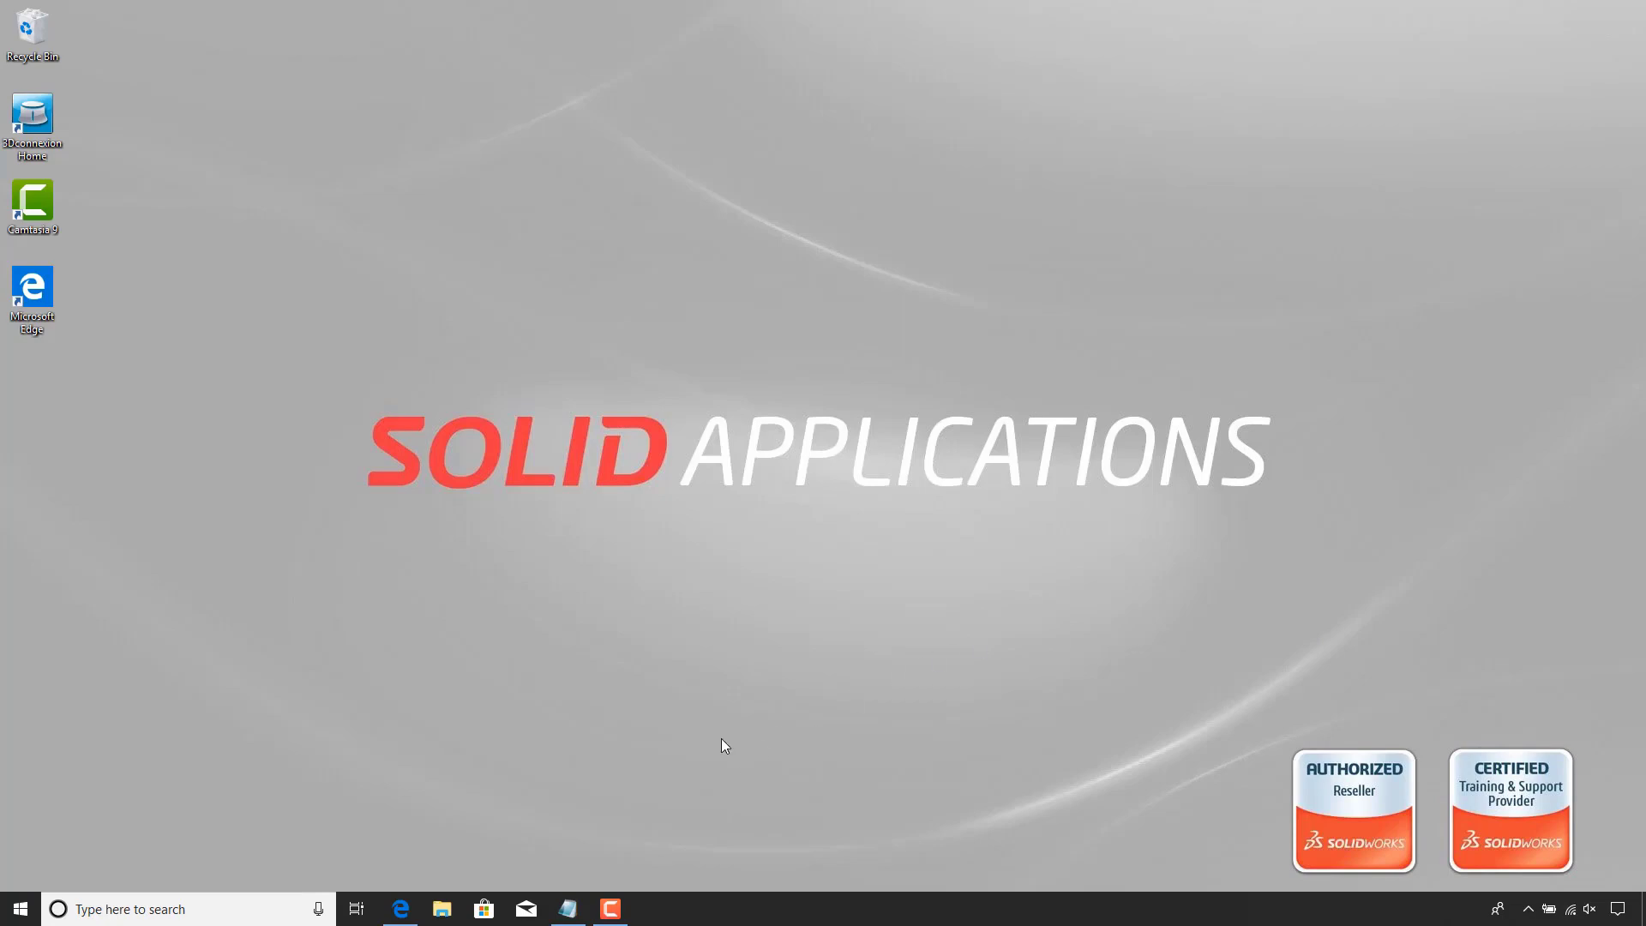
Switch to the web browser and open the SW Customer Portal login from the SOLIDWORKS website.
click(403, 910)
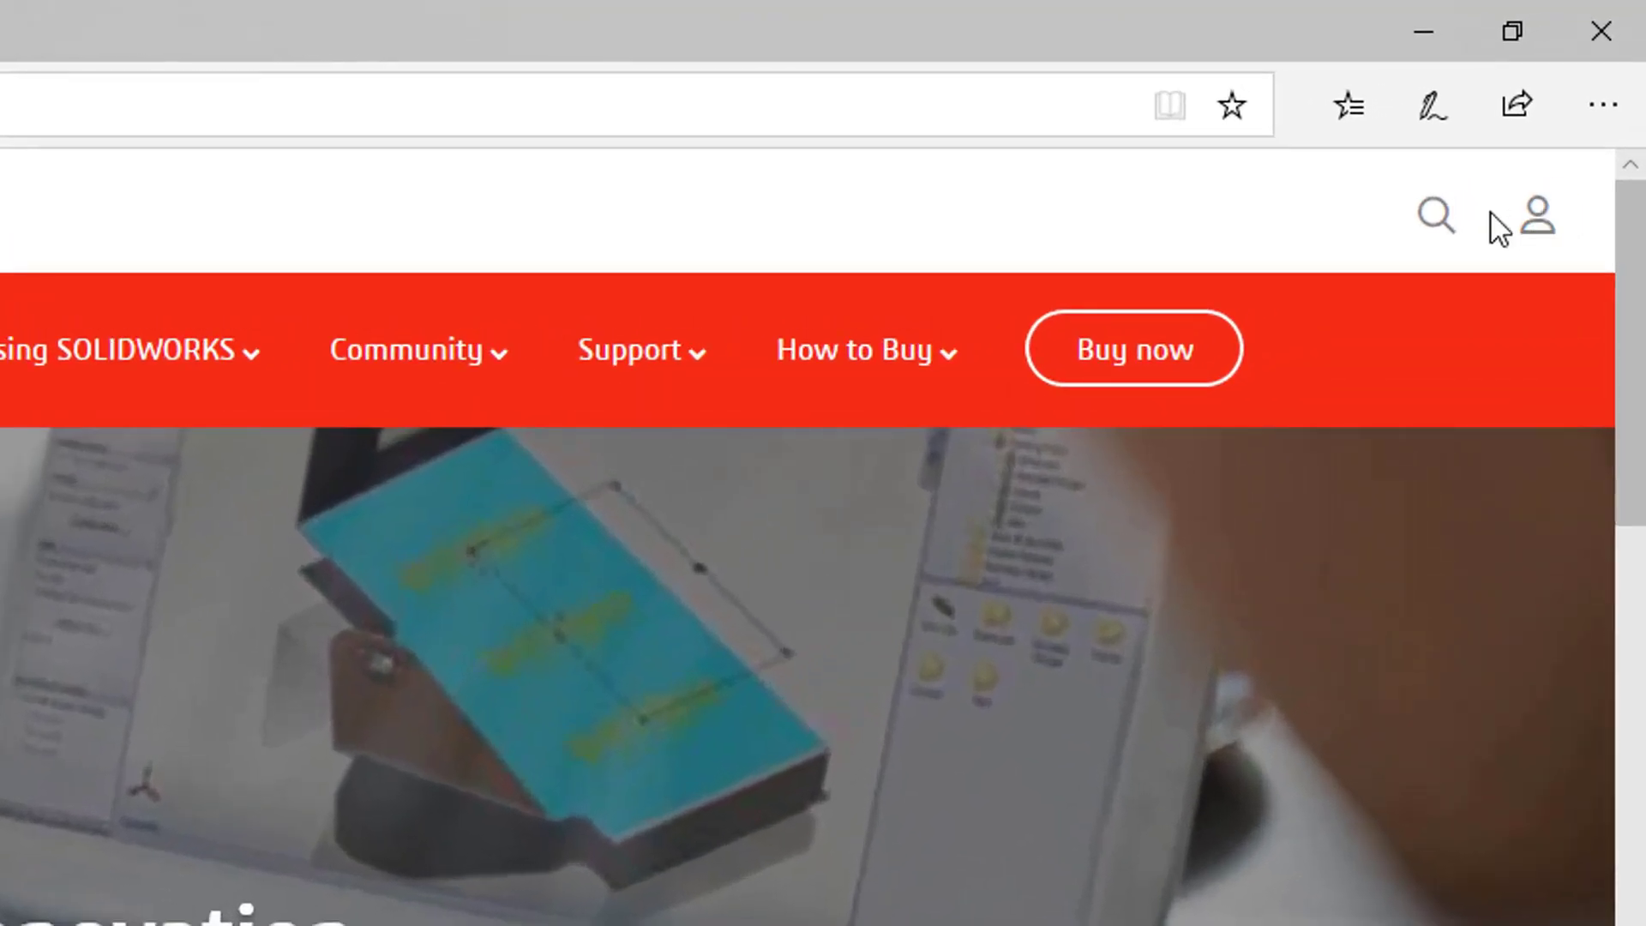
click(1539, 221)
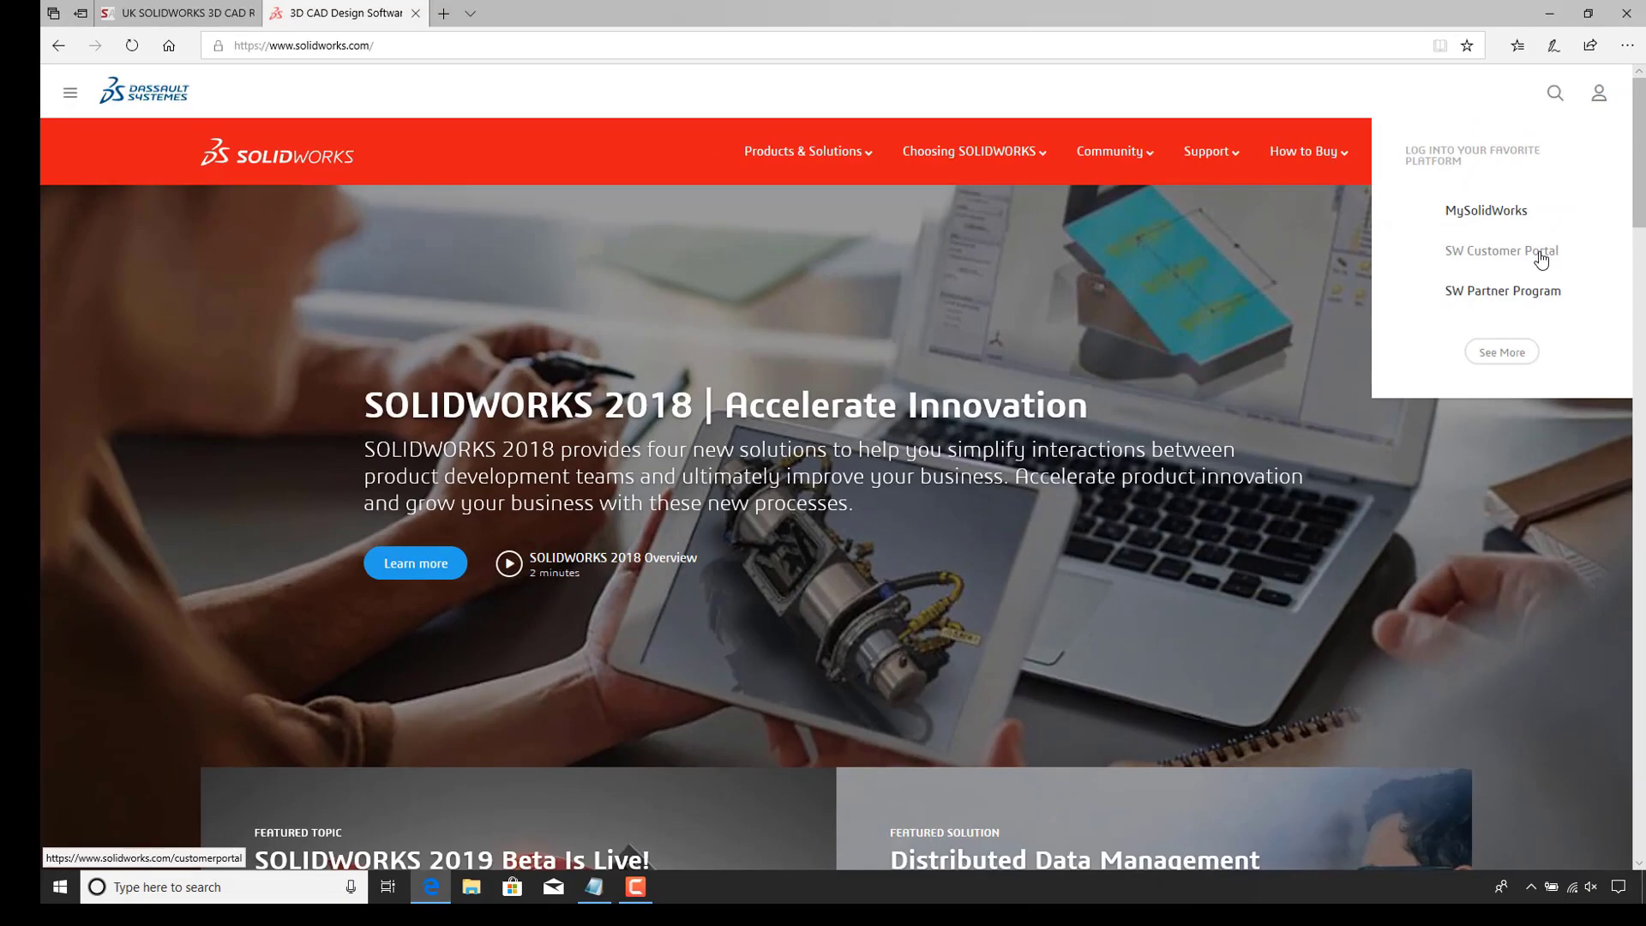
click(1413, 568)
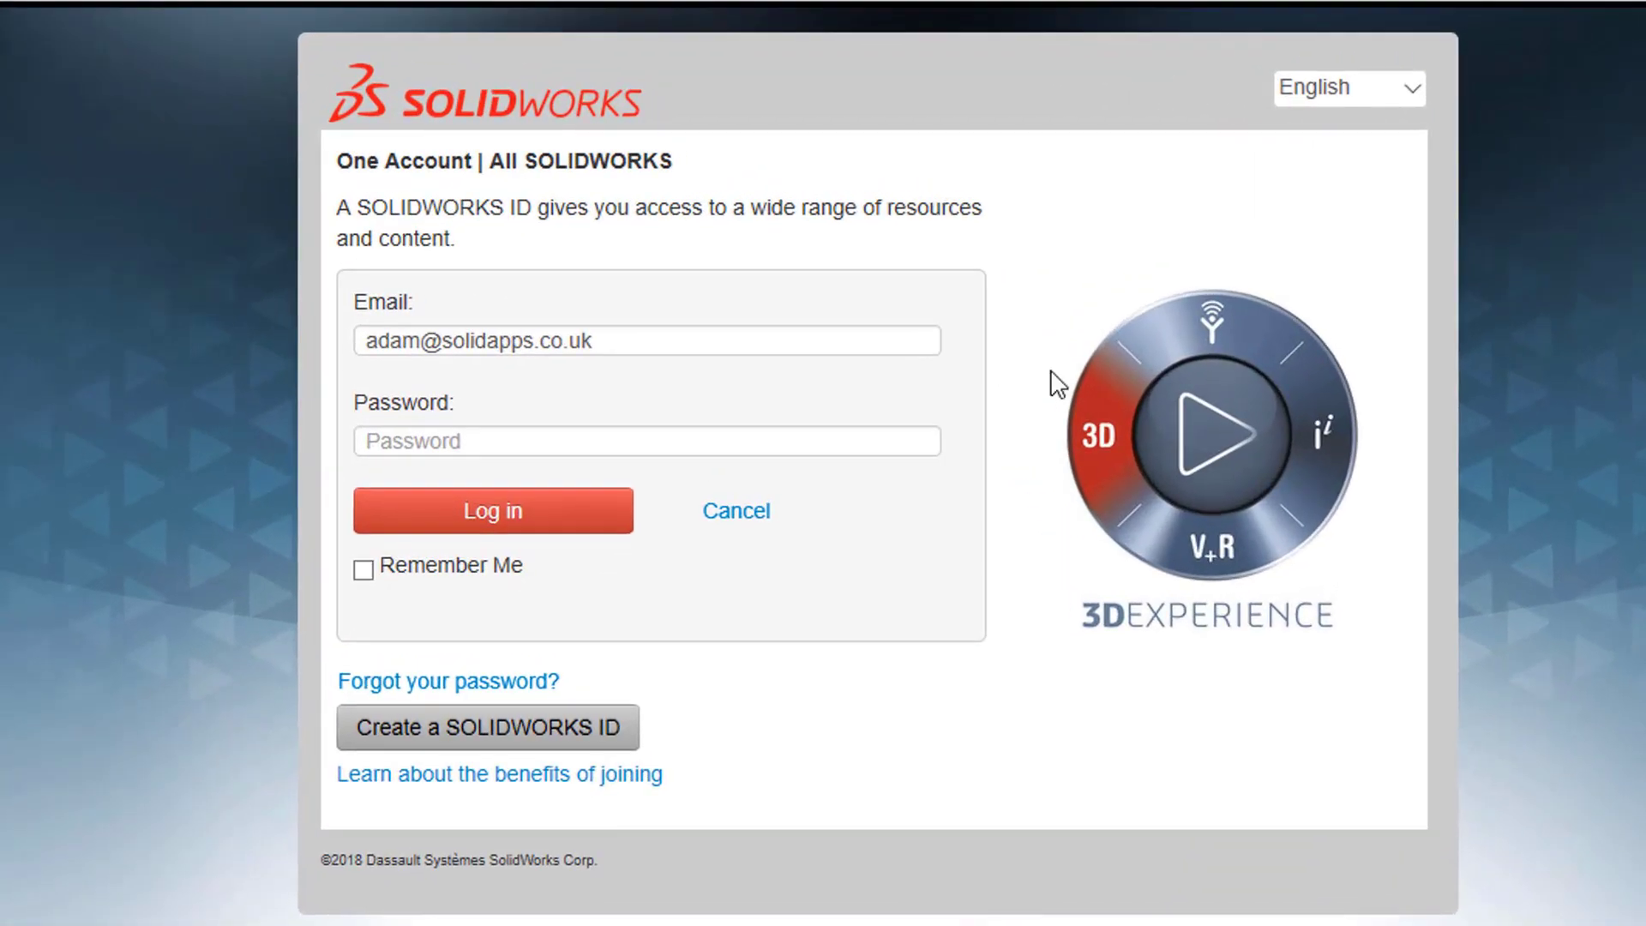
Log in to the customer portal with the account e-mail and password.
click(693, 353)
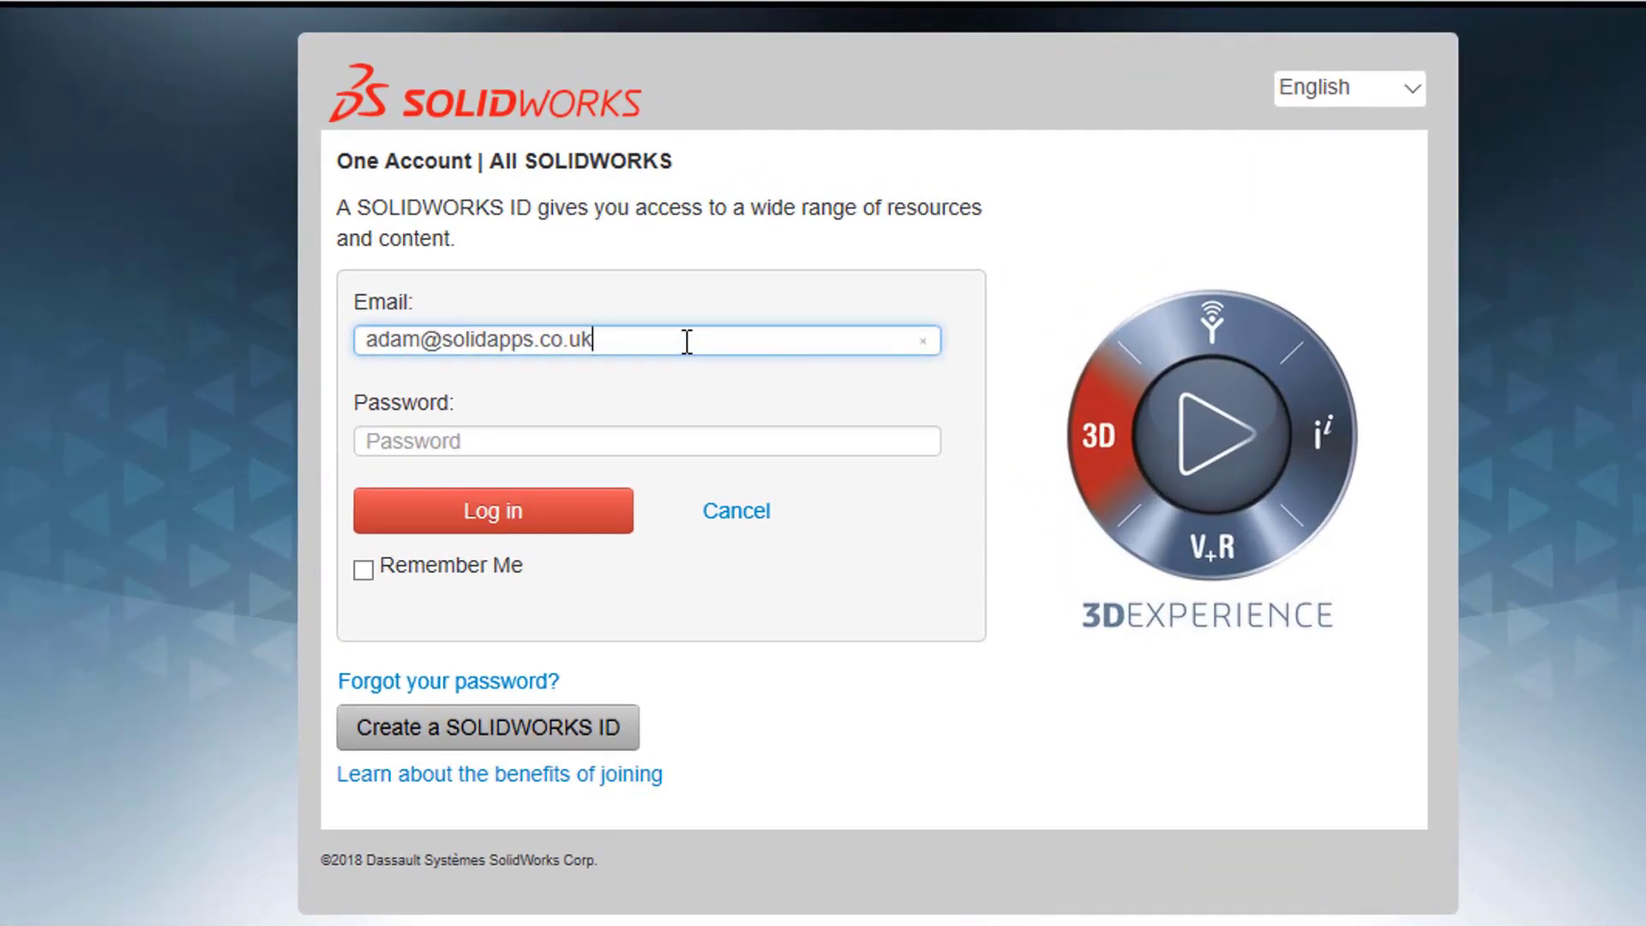
drag(654, 338, 342, 330)
click(434, 447)
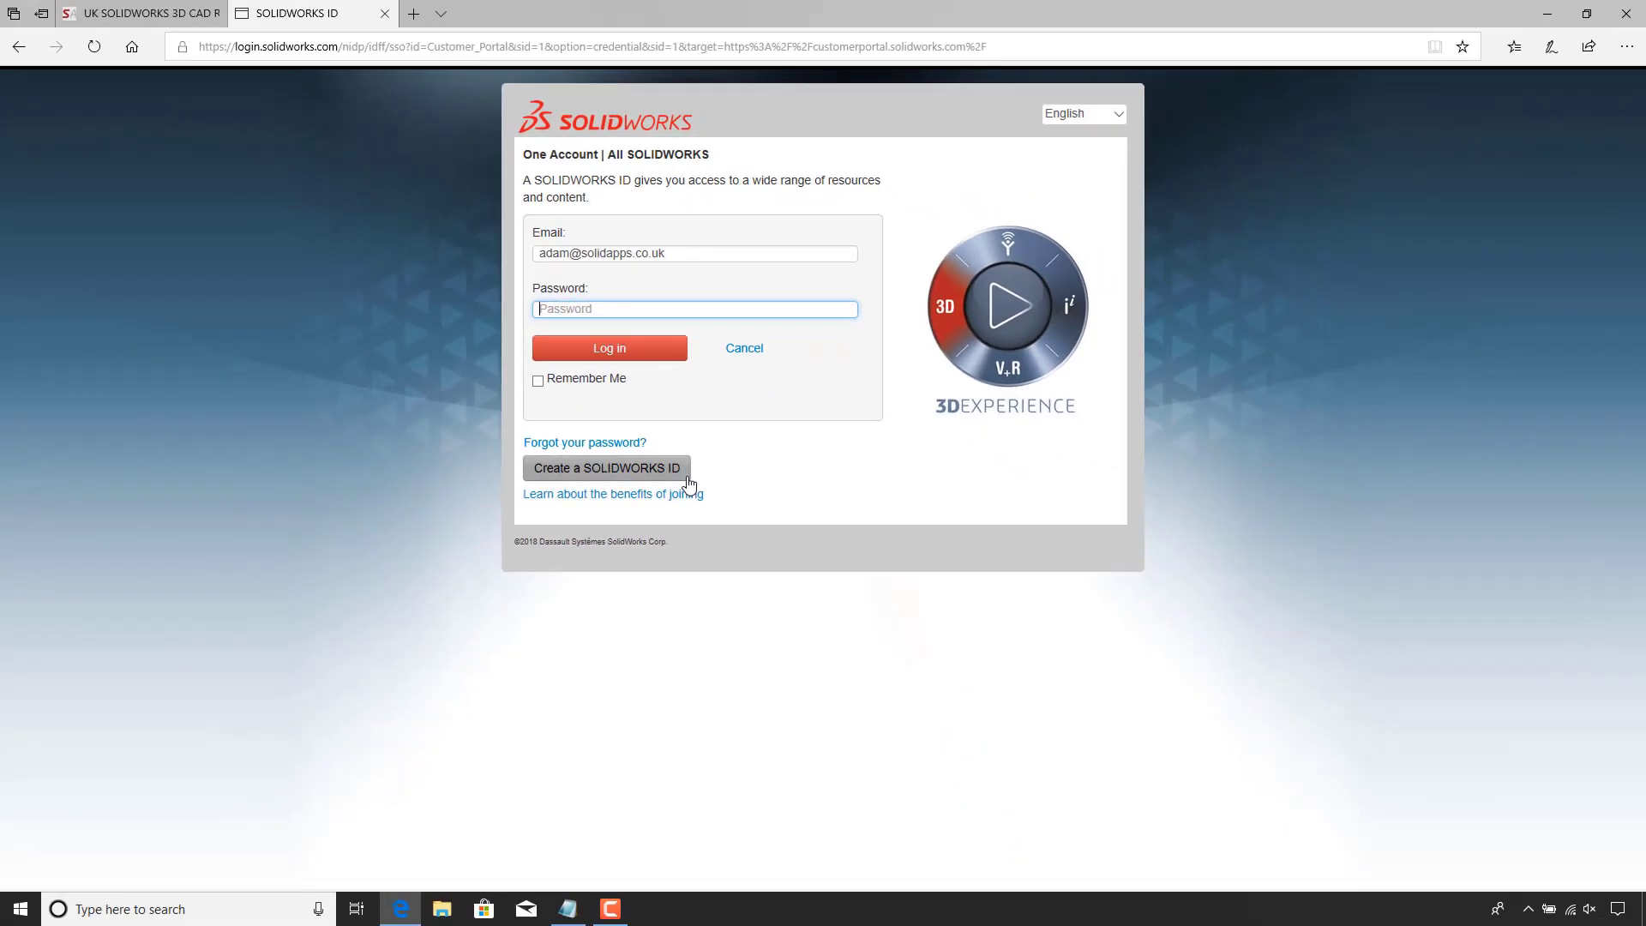
text(••••••)
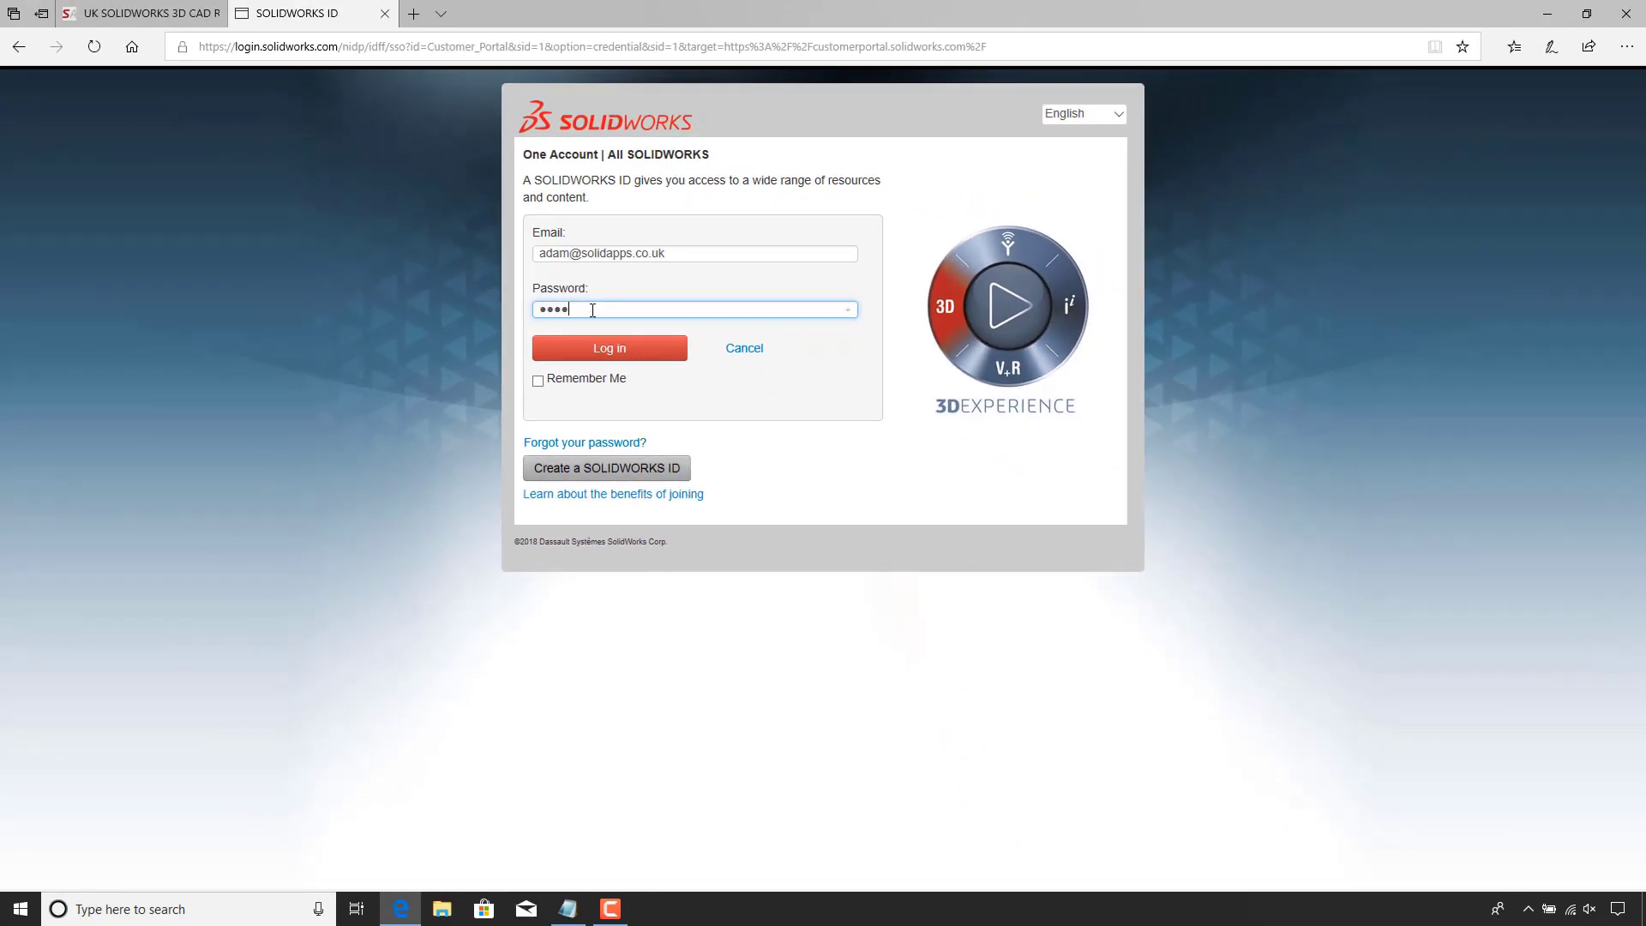
text(•••••)
click(606, 349)
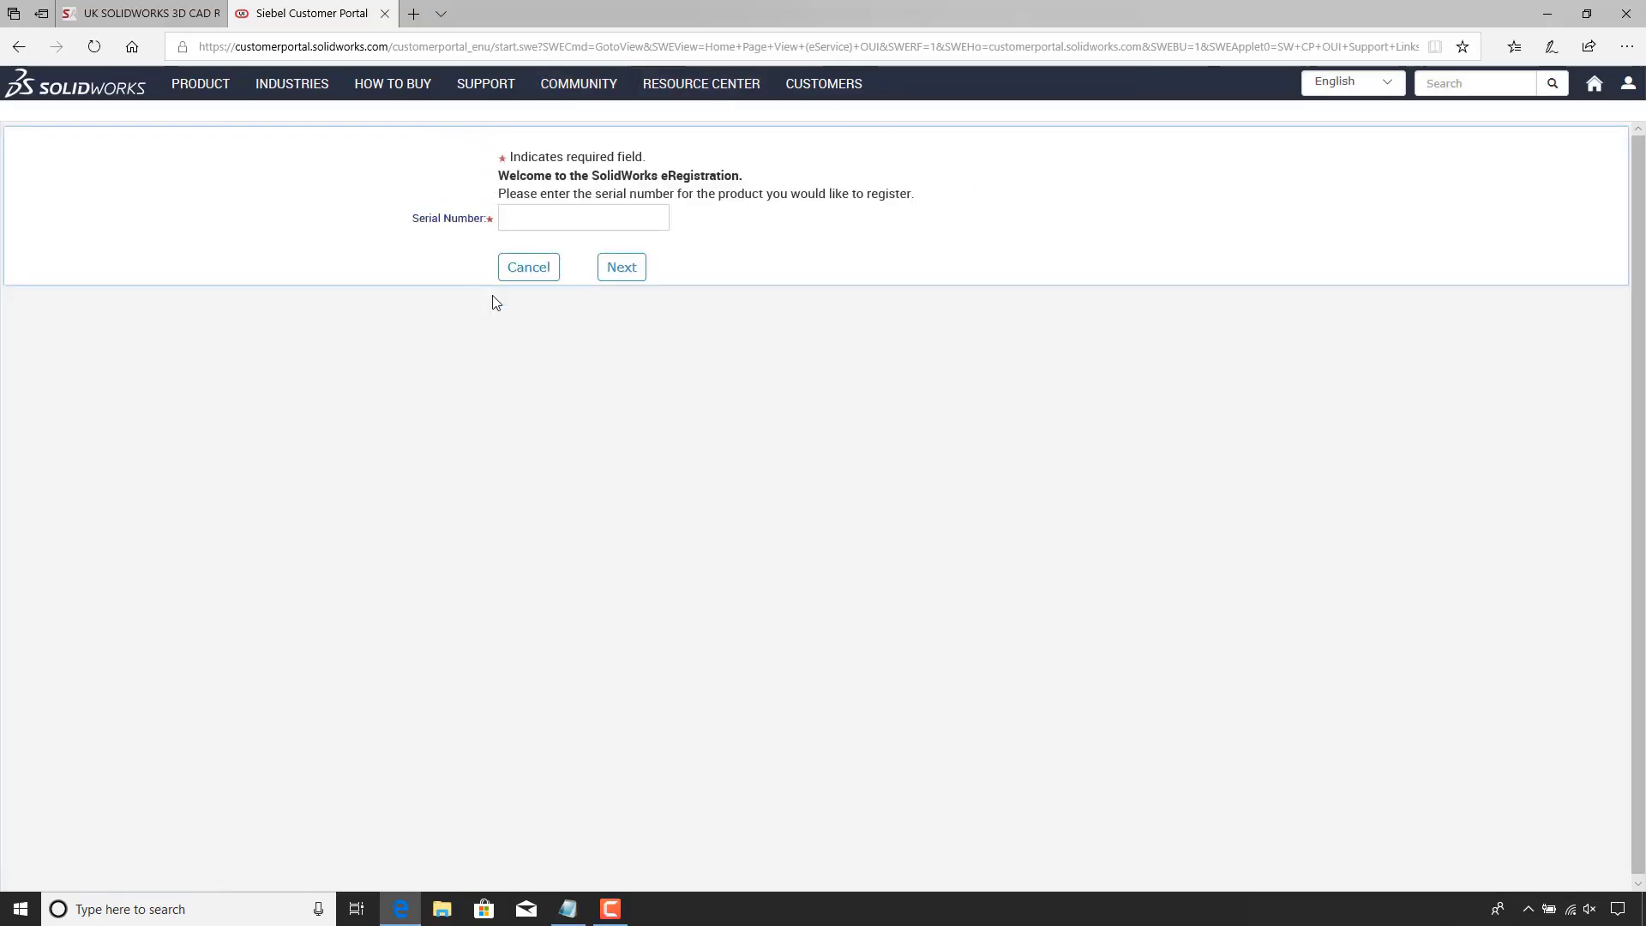
Copy the product serial number from the Notepad note into the registration form's Serial Number field and submit it.
click(617, 220)
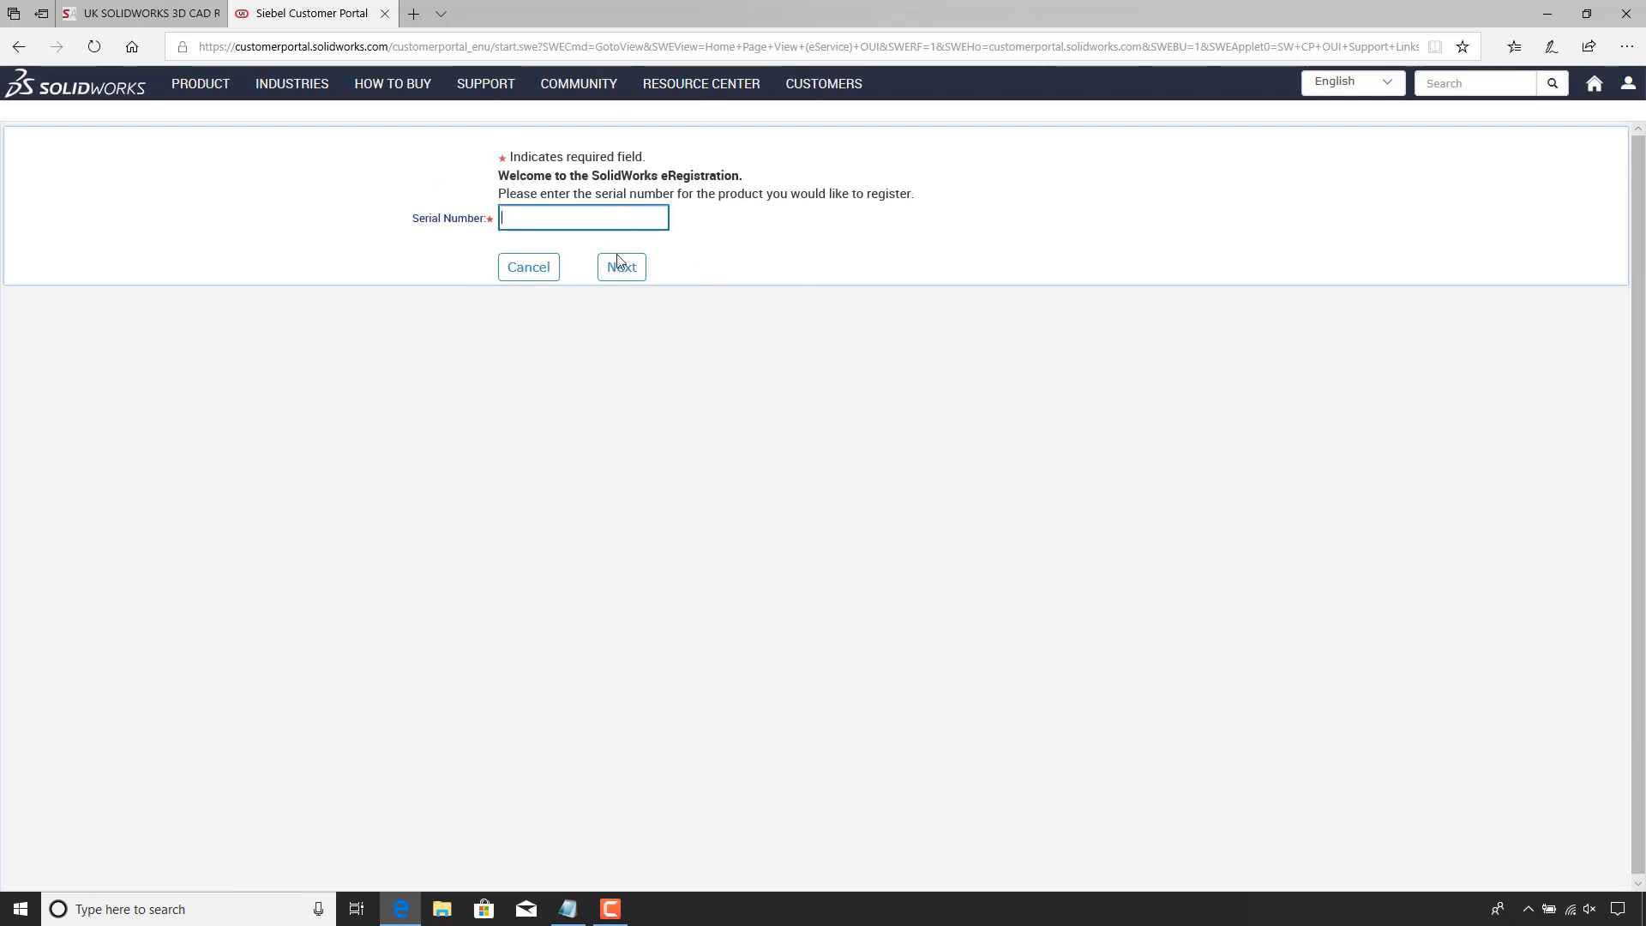
click(566, 907)
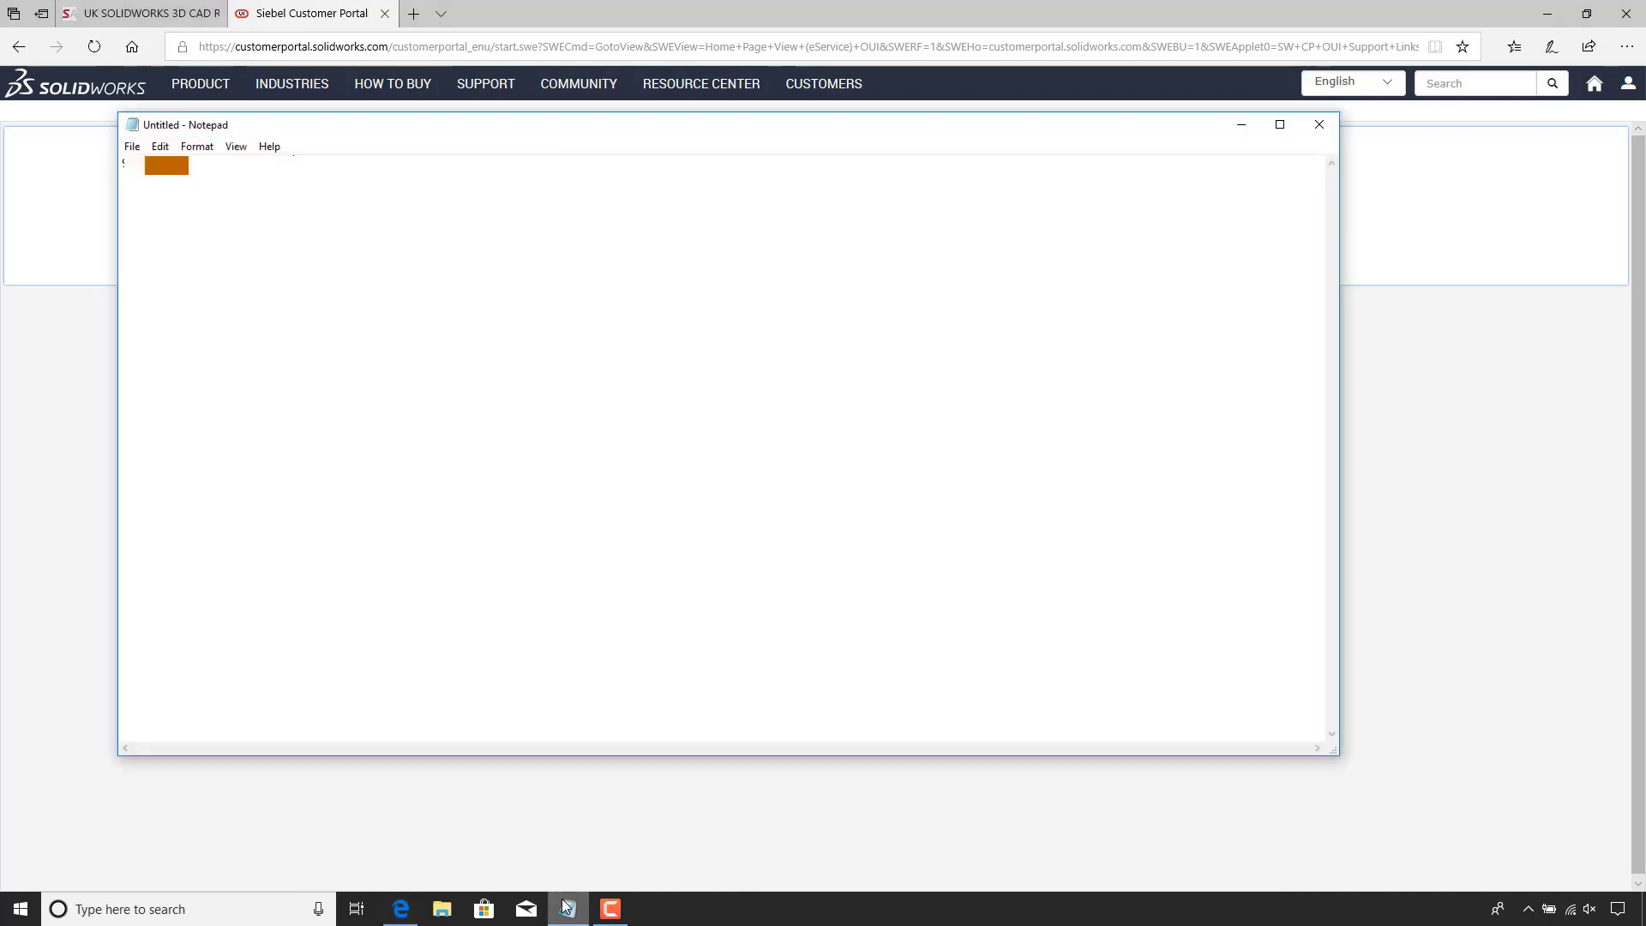
drag(276, 167, 123, 169)
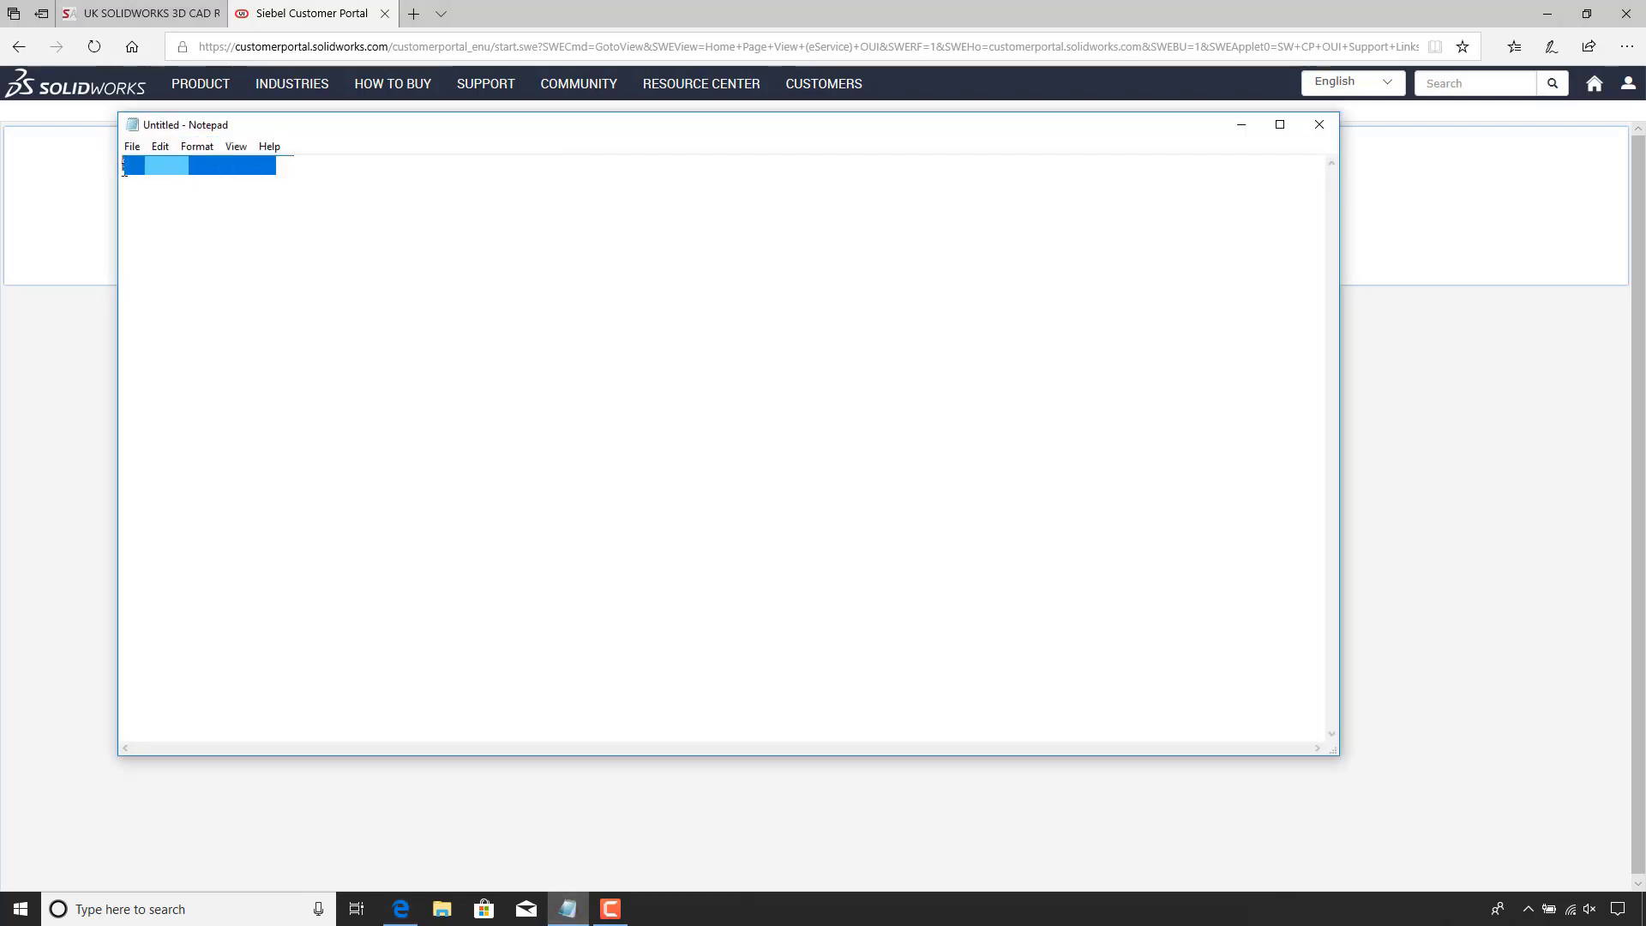
right_click(134, 166)
click(180, 222)
click(1242, 125)
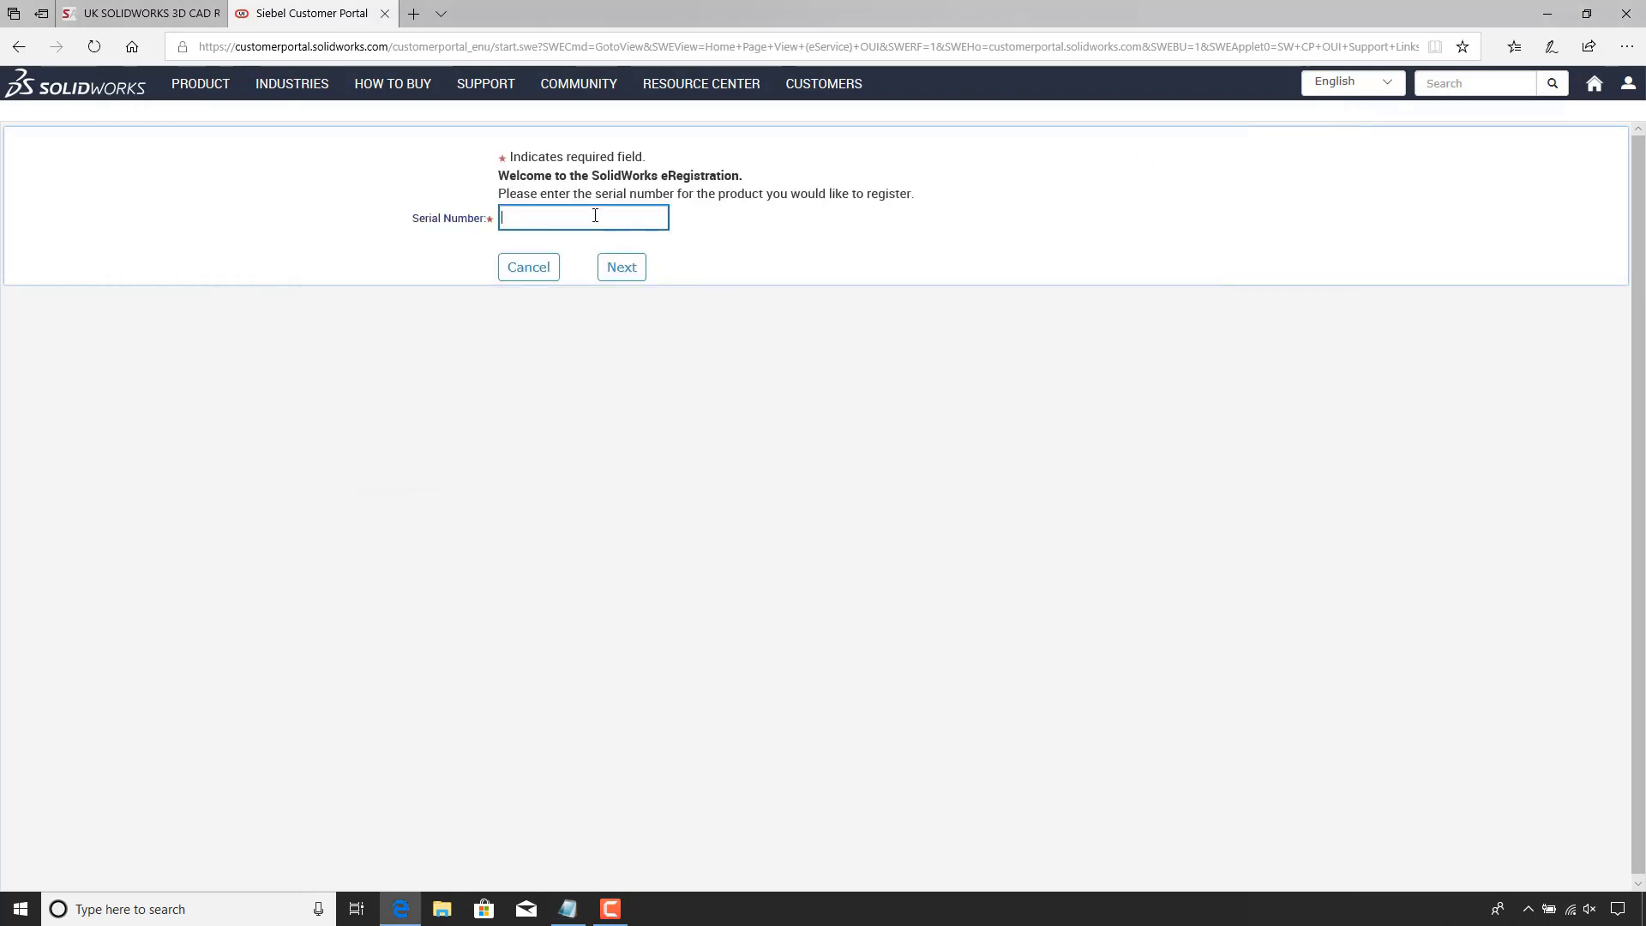
key(ctrl+v)
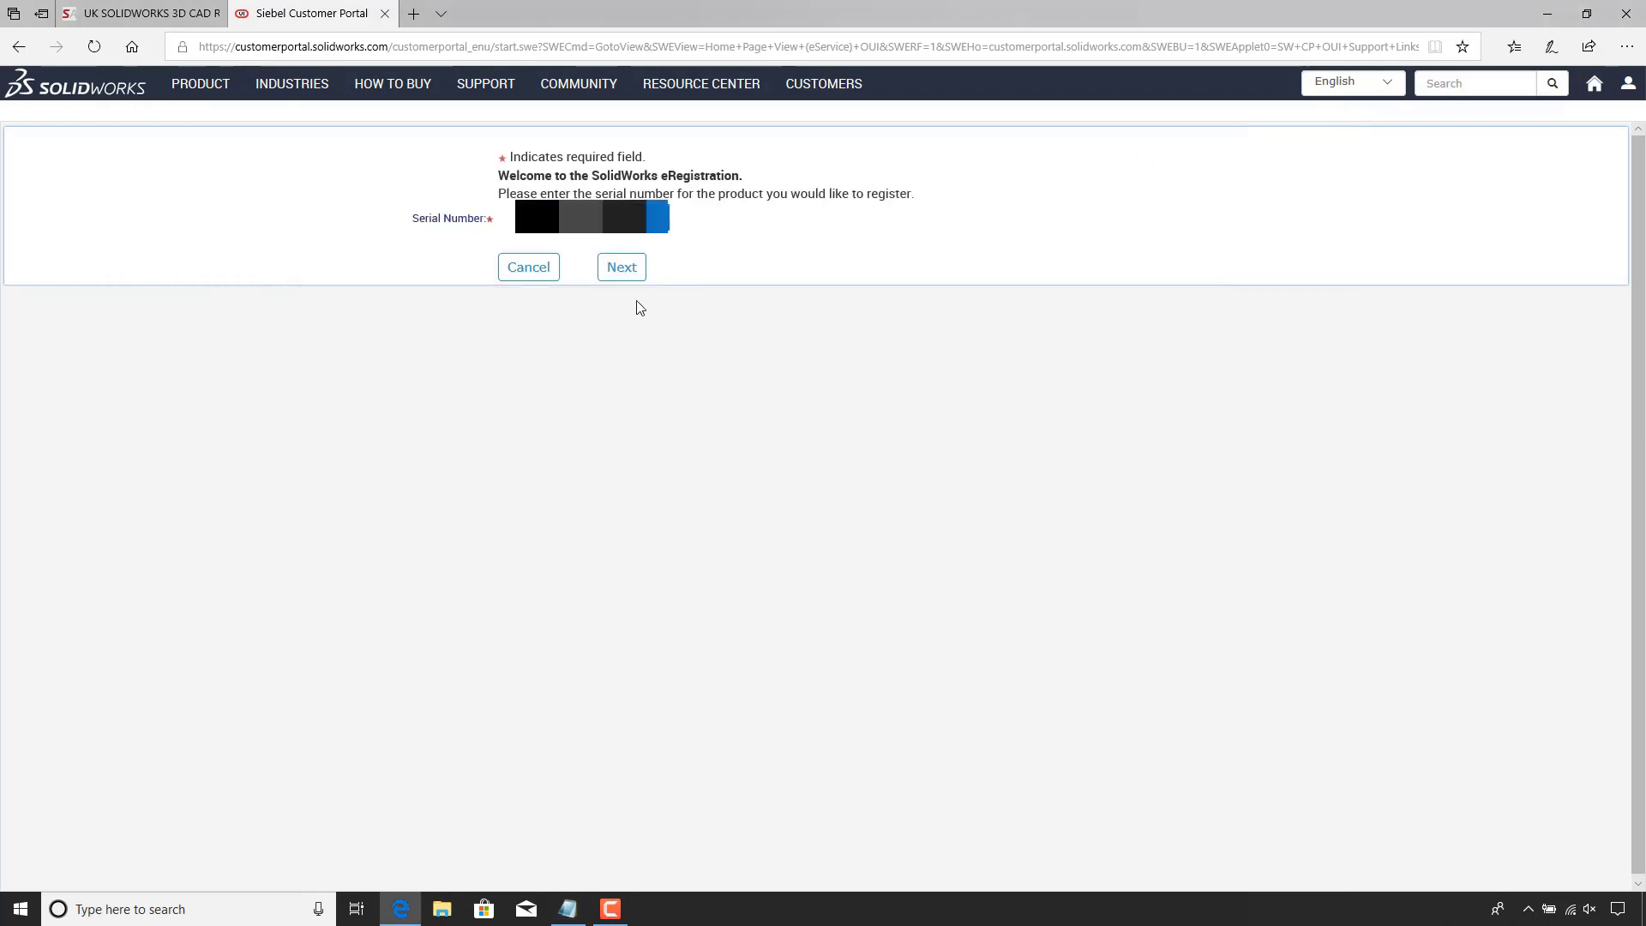
click(614, 271)
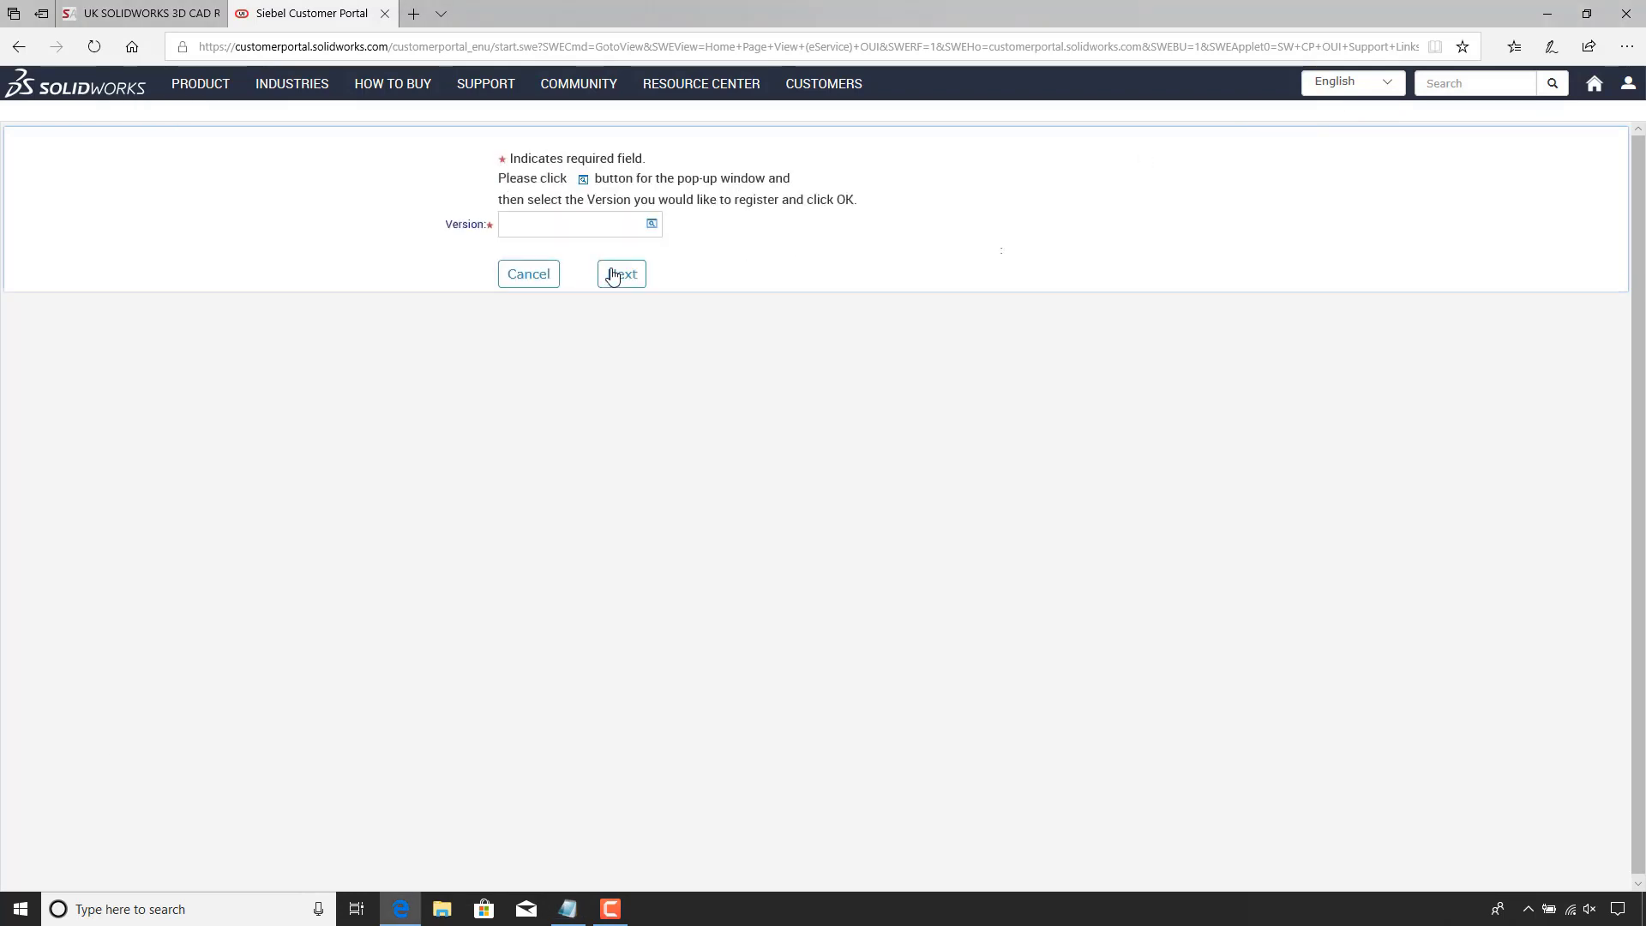
Choose SOLIDWORKS Premium 2018 as the version to register and submit the registration.
click(653, 224)
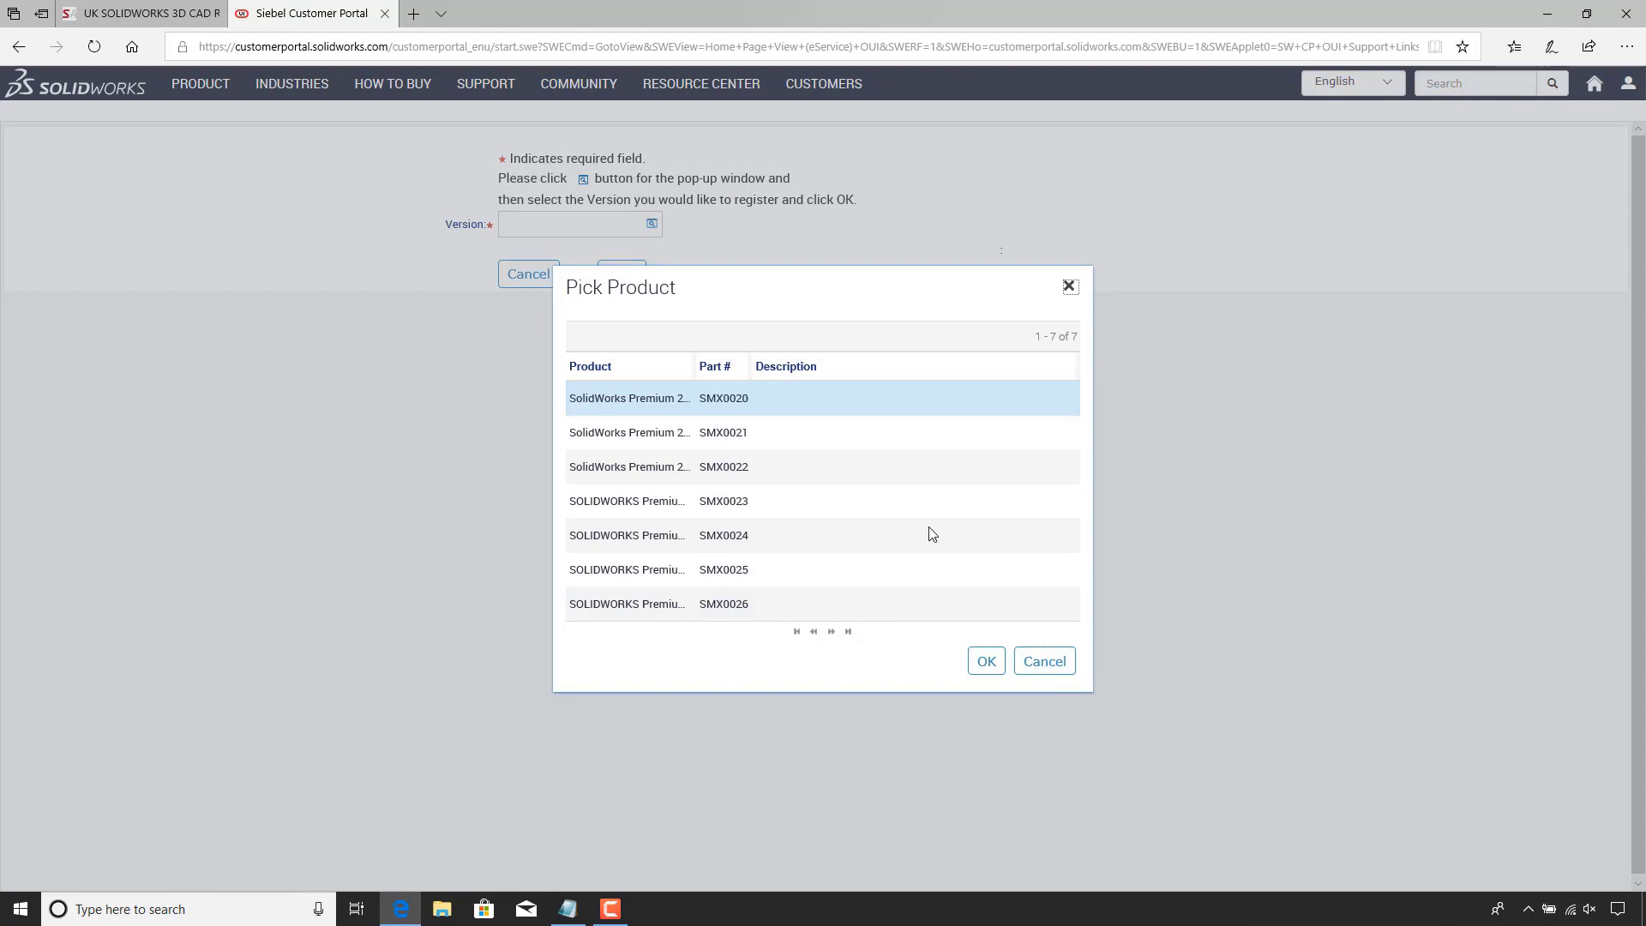
drag(695, 365, 694, 365)
drag(694, 364, 789, 366)
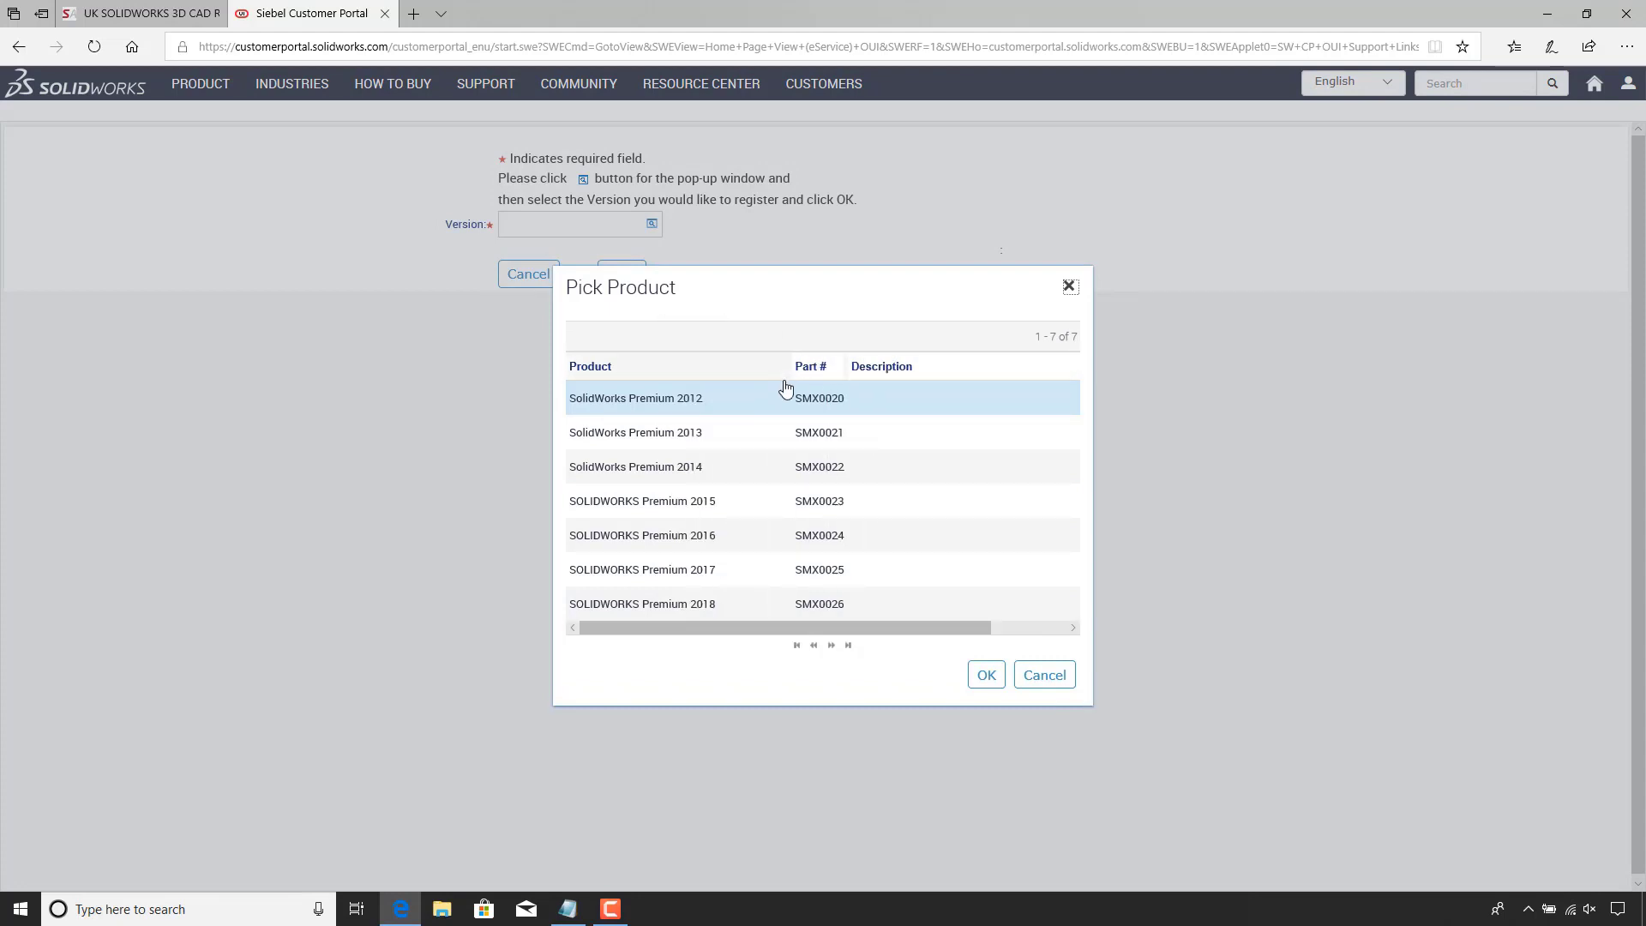
click(718, 606)
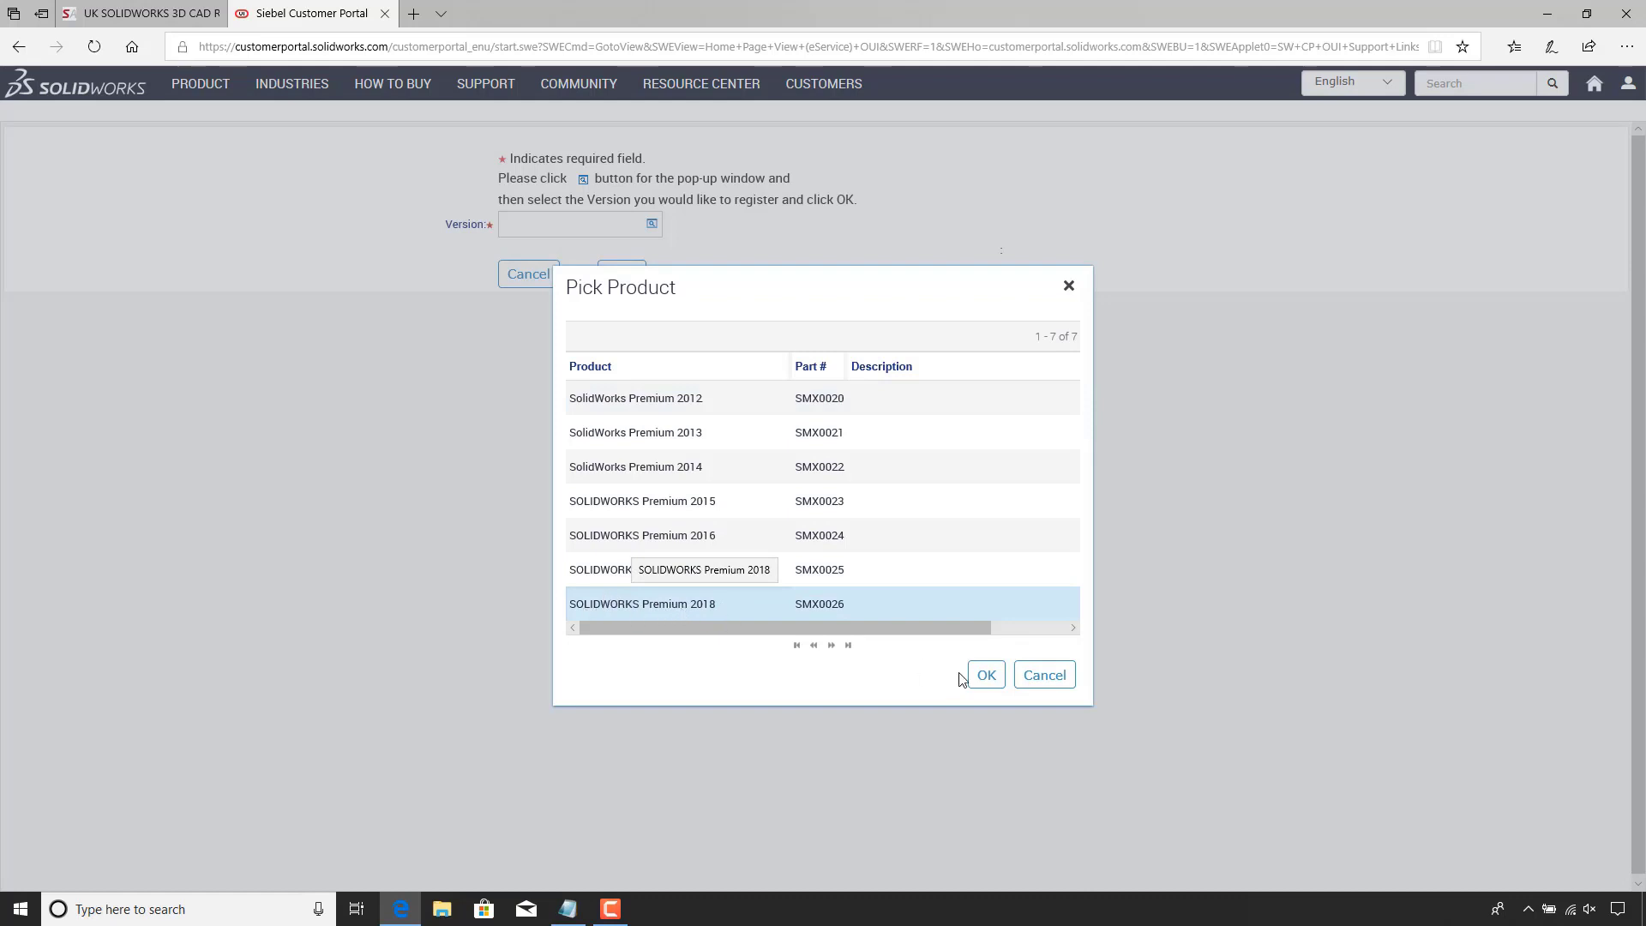
click(985, 675)
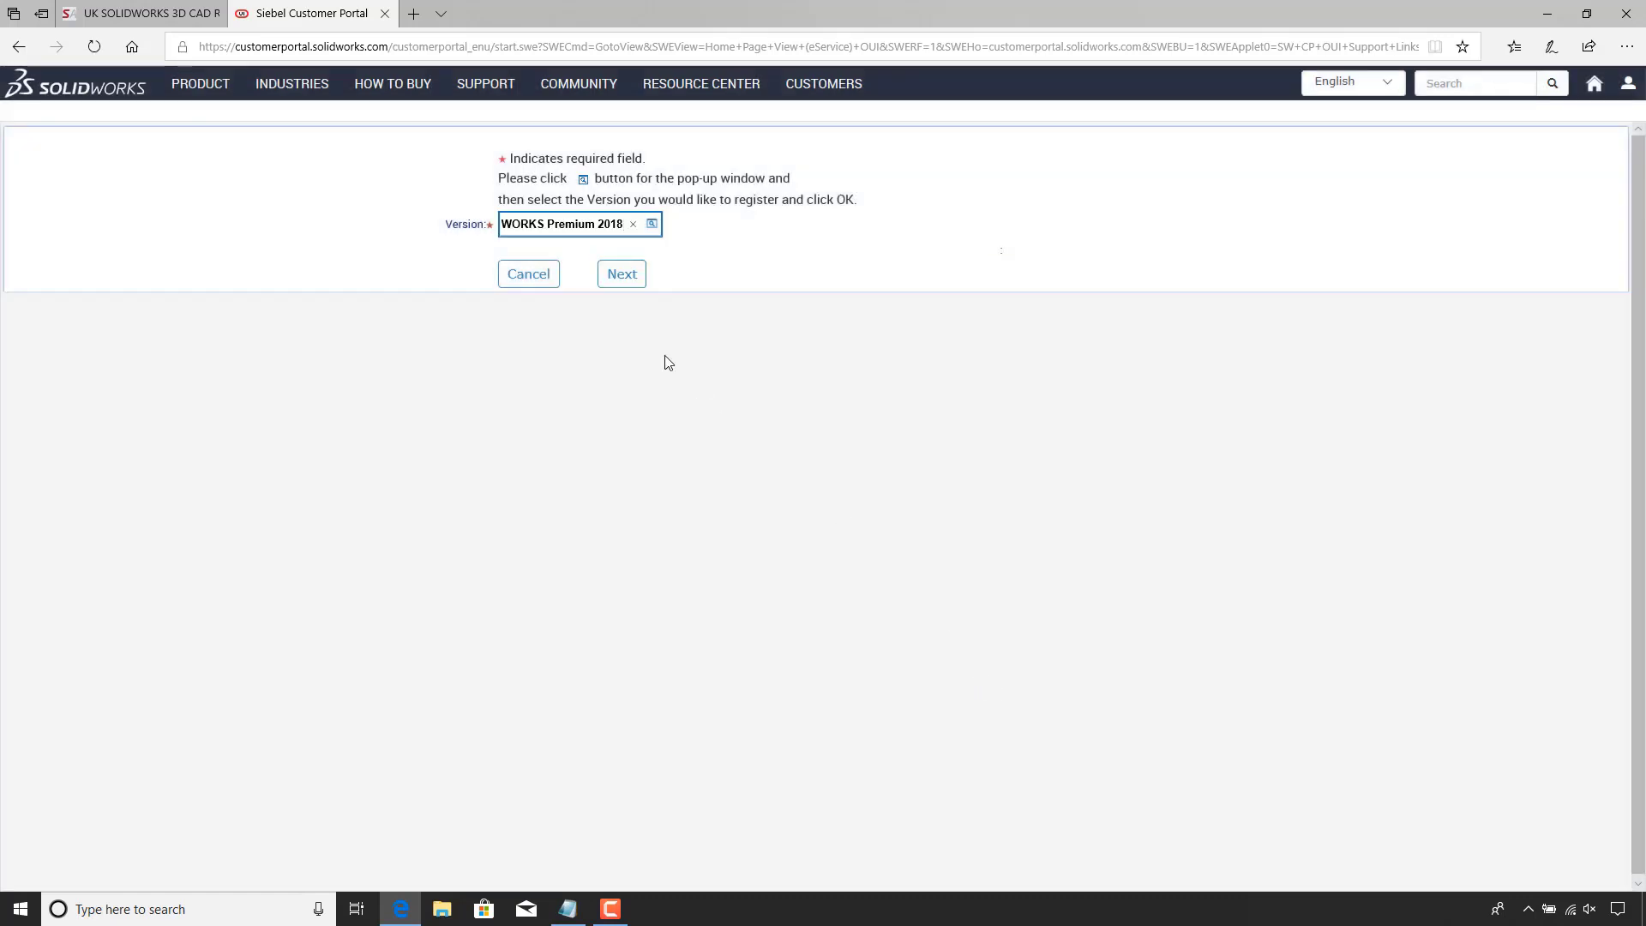
click(630, 283)
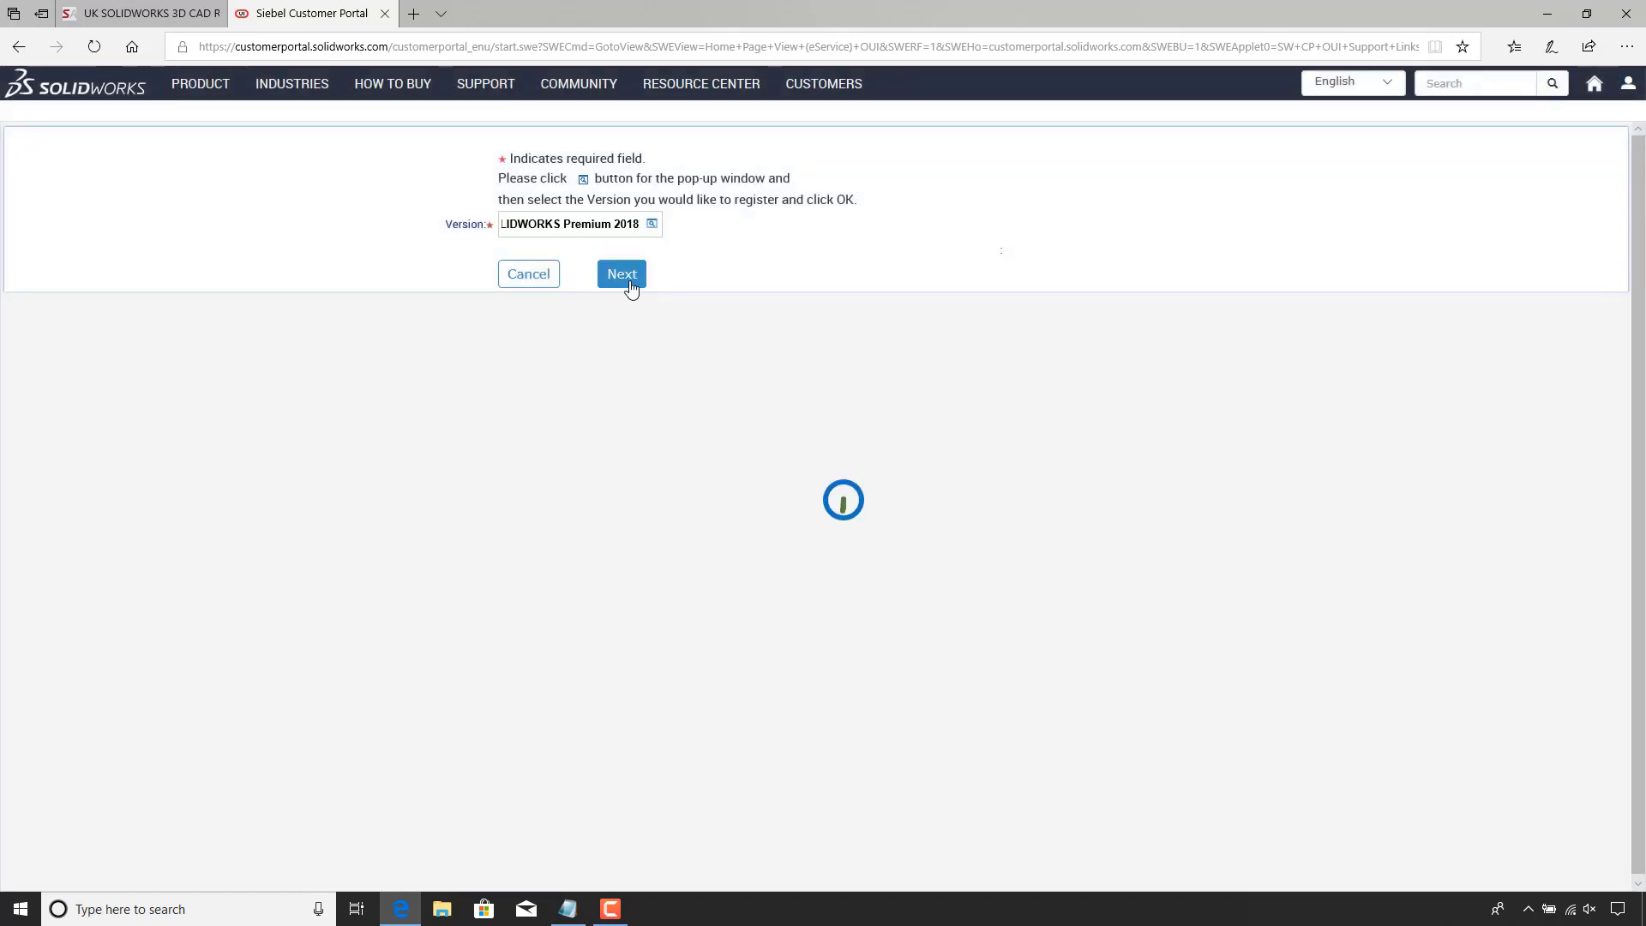
click(523, 262)
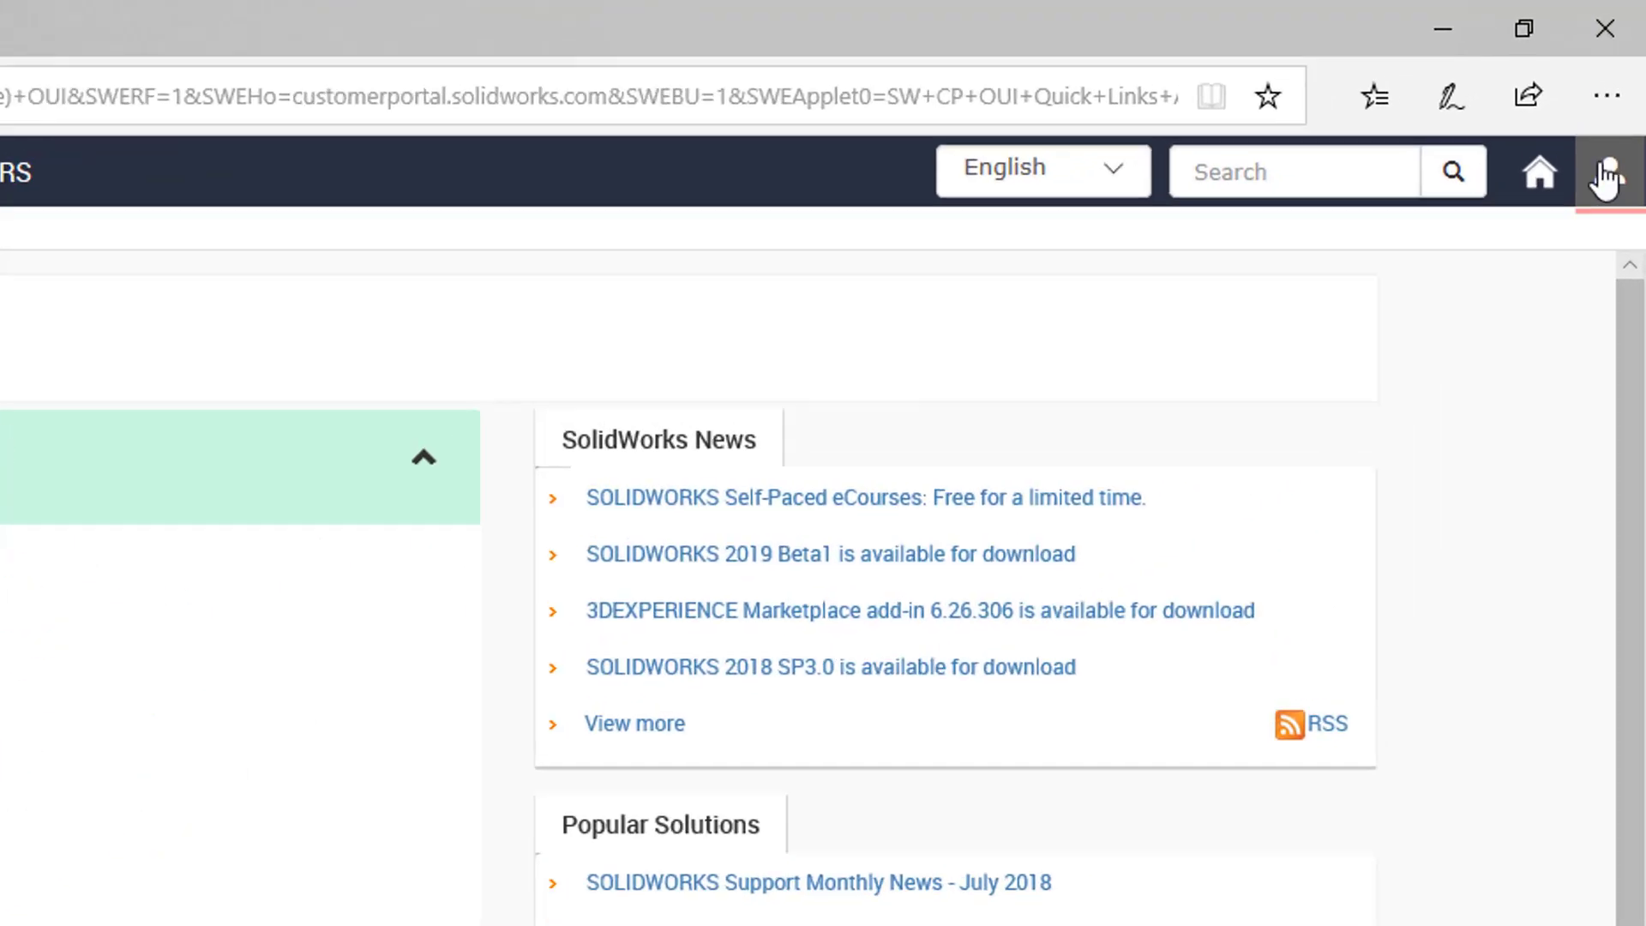
Log out of the customer portal and return to its login page through the SOLIDWORKS website.
click(1628, 85)
click(1115, 484)
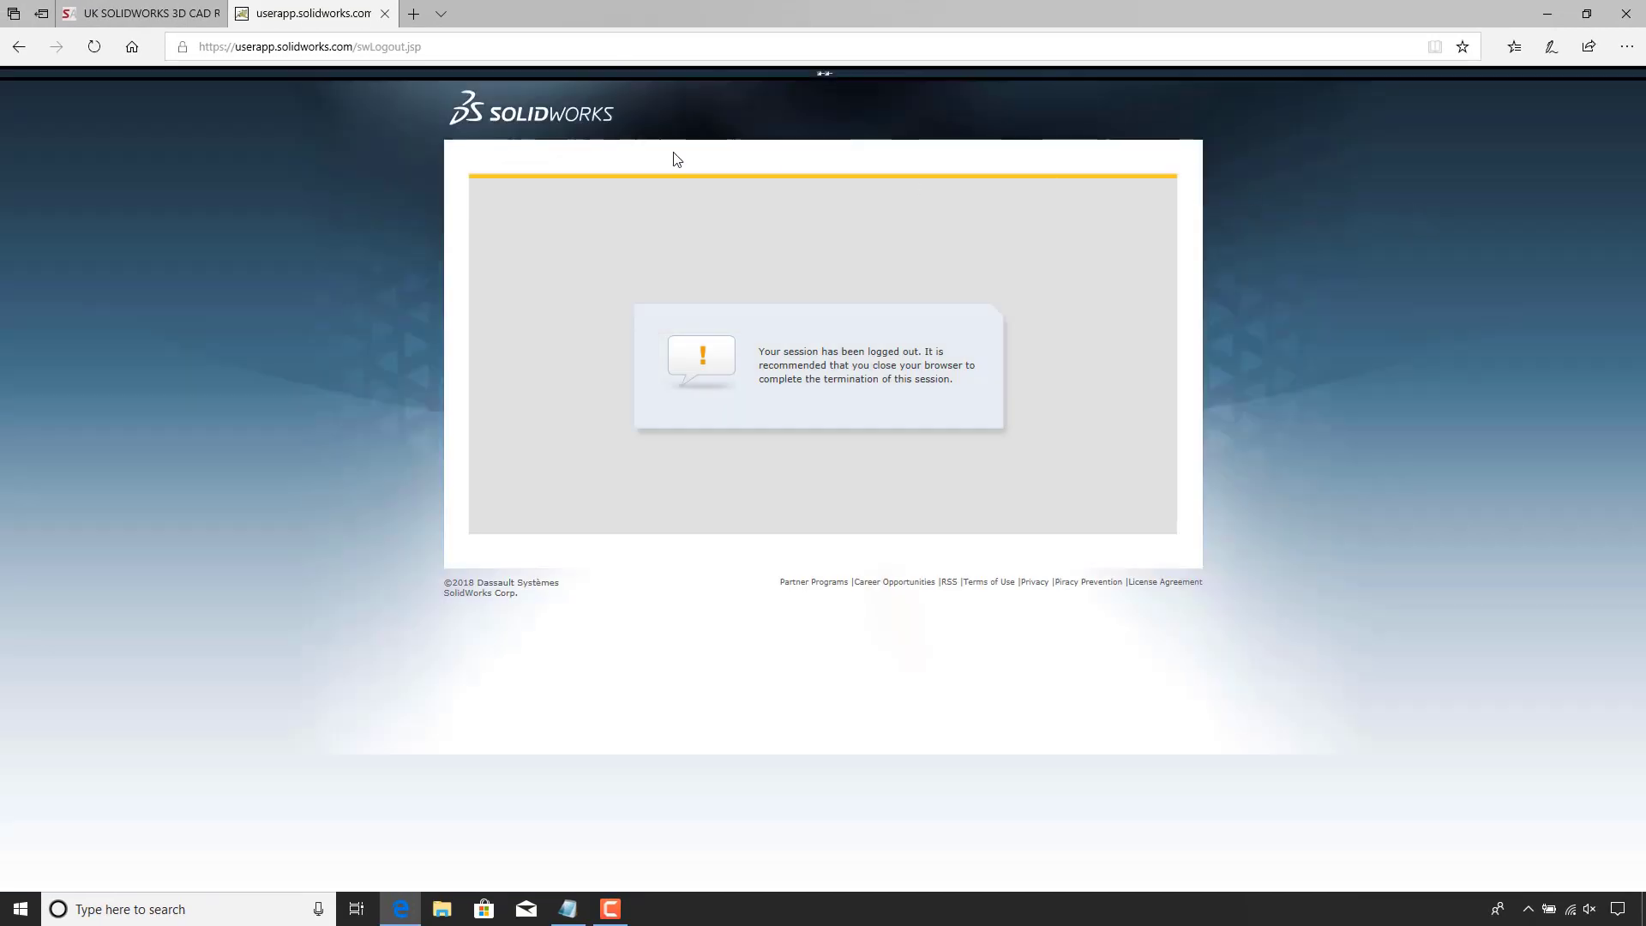
click(500, 123)
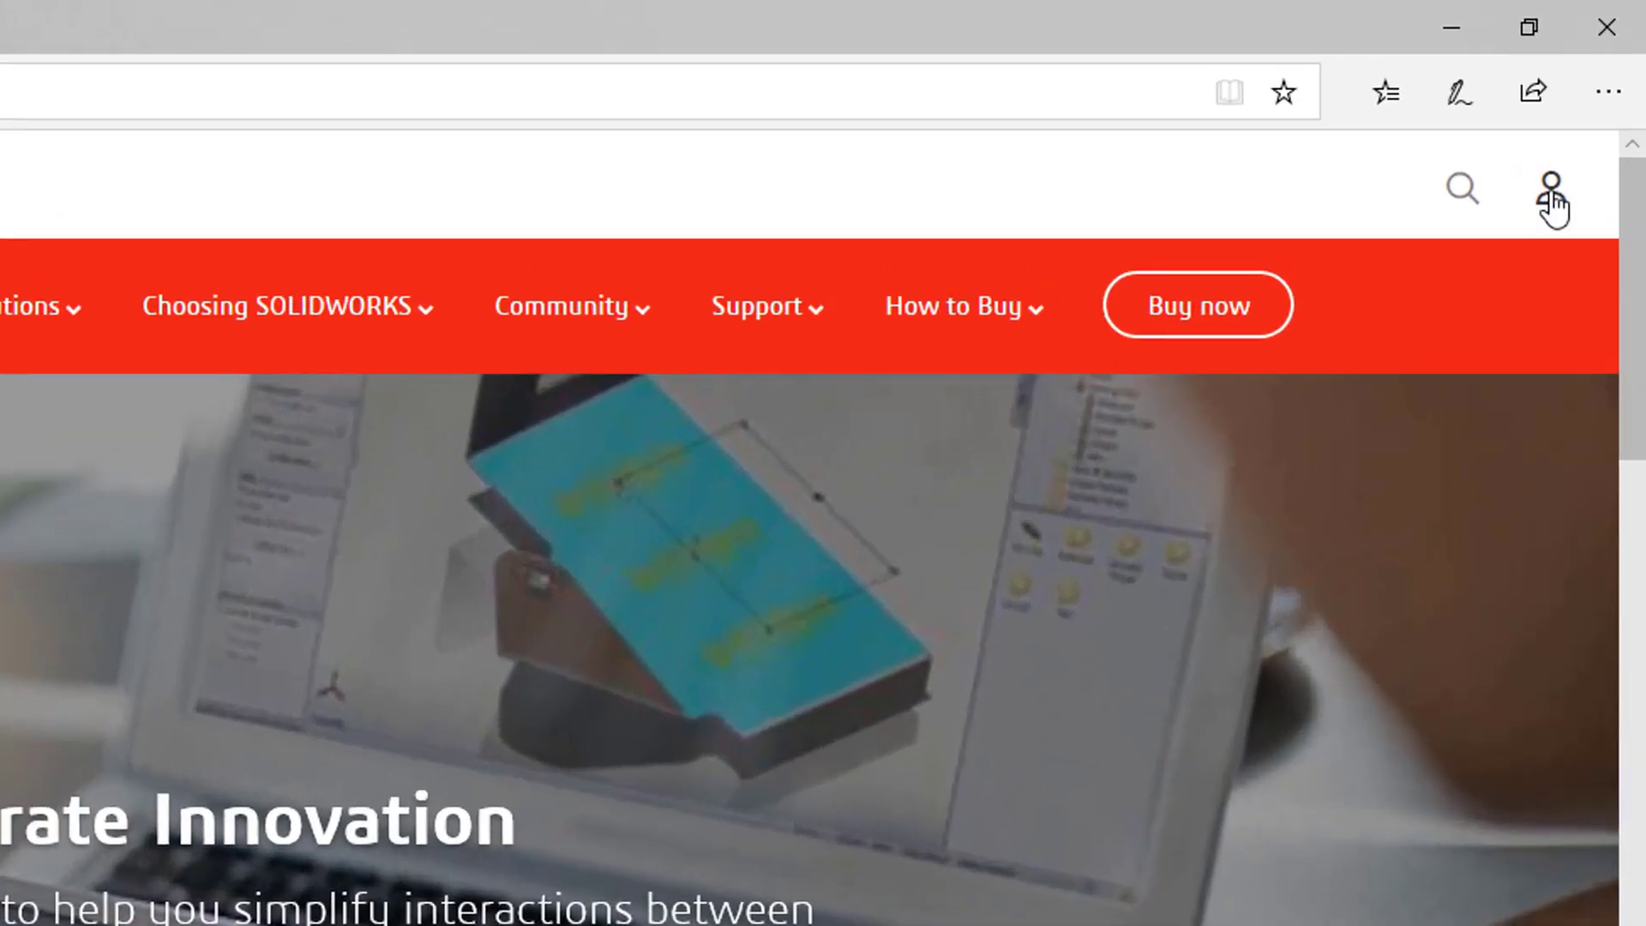
click(1590, 111)
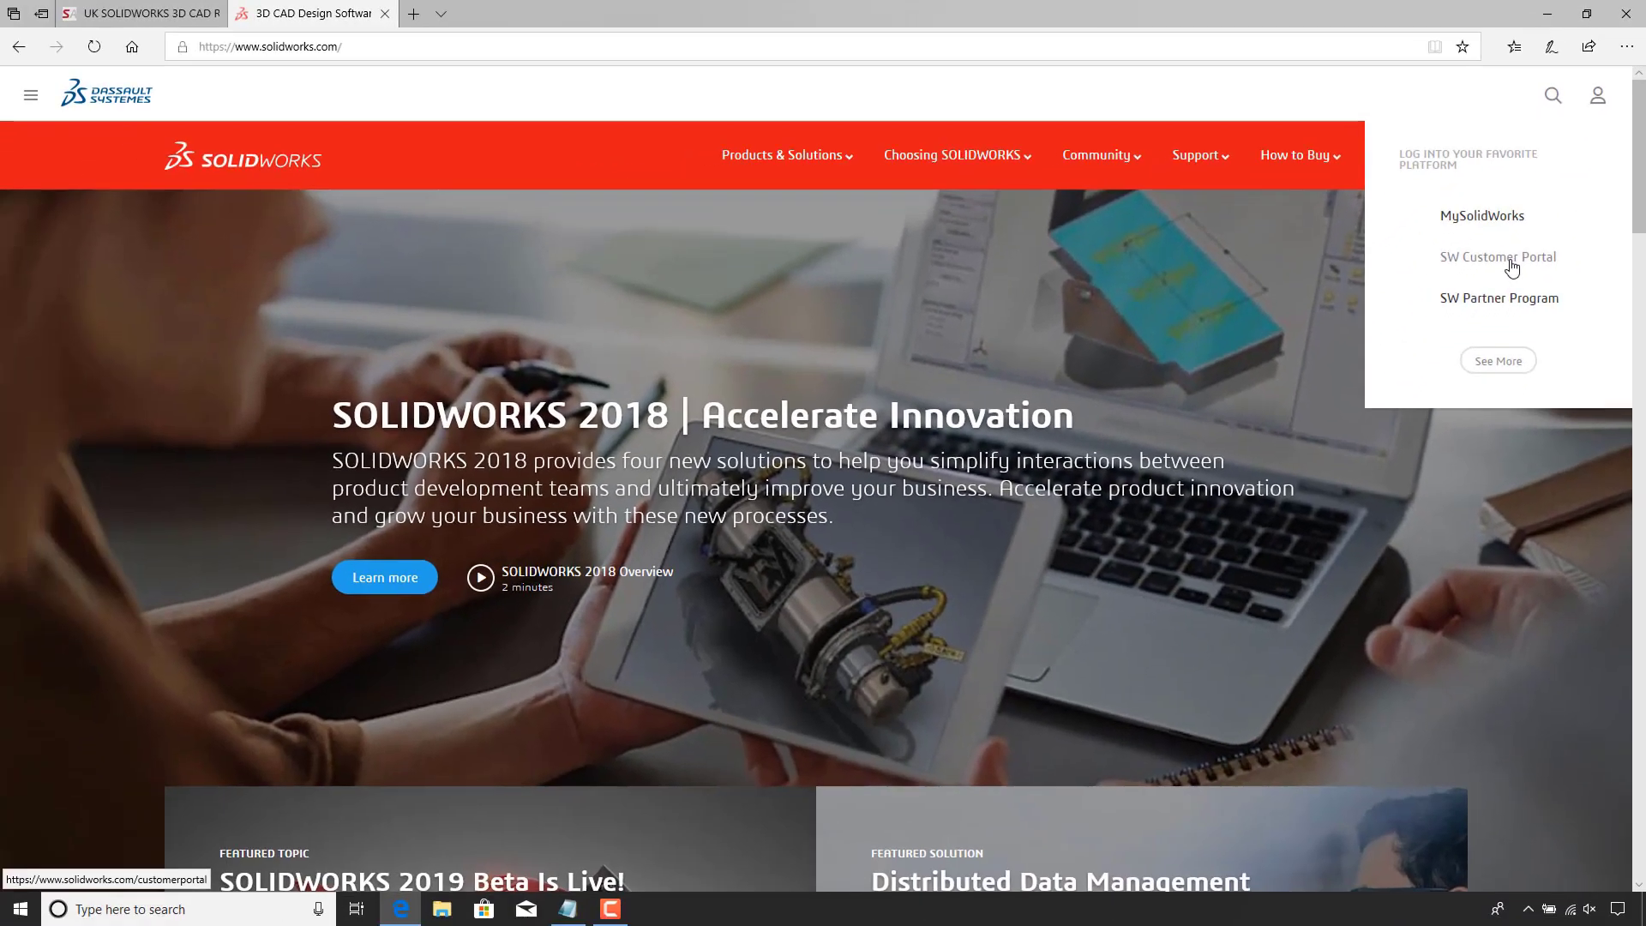
click(1381, 513)
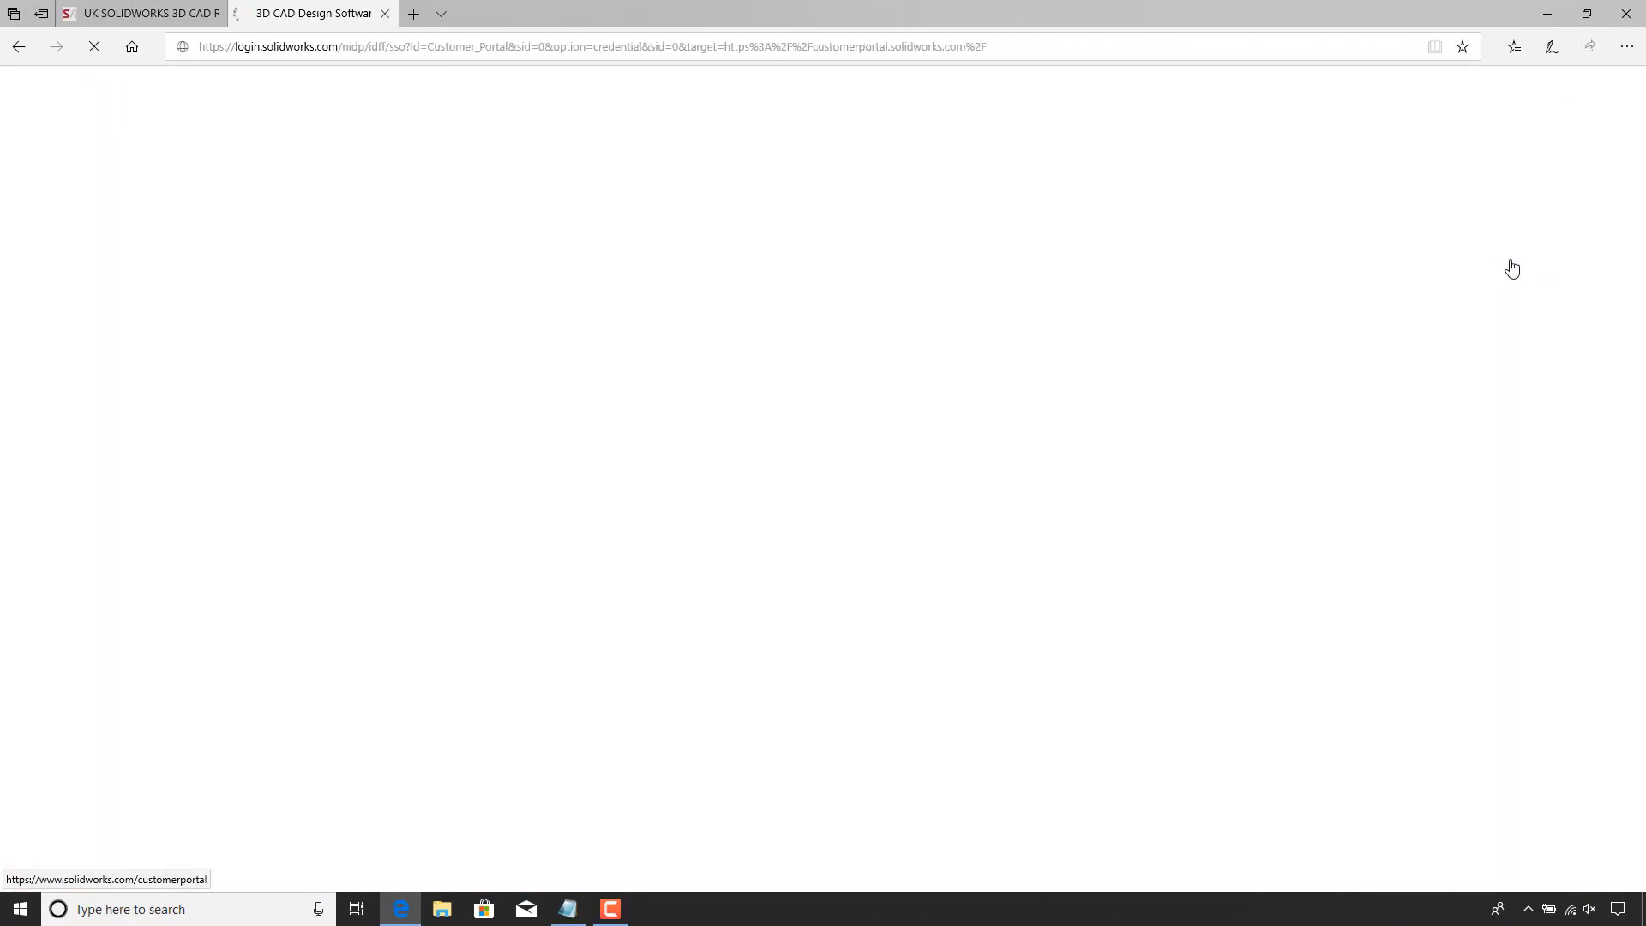
Enter the account password and log back in to the customer portal.
click(597, 309)
text(••)
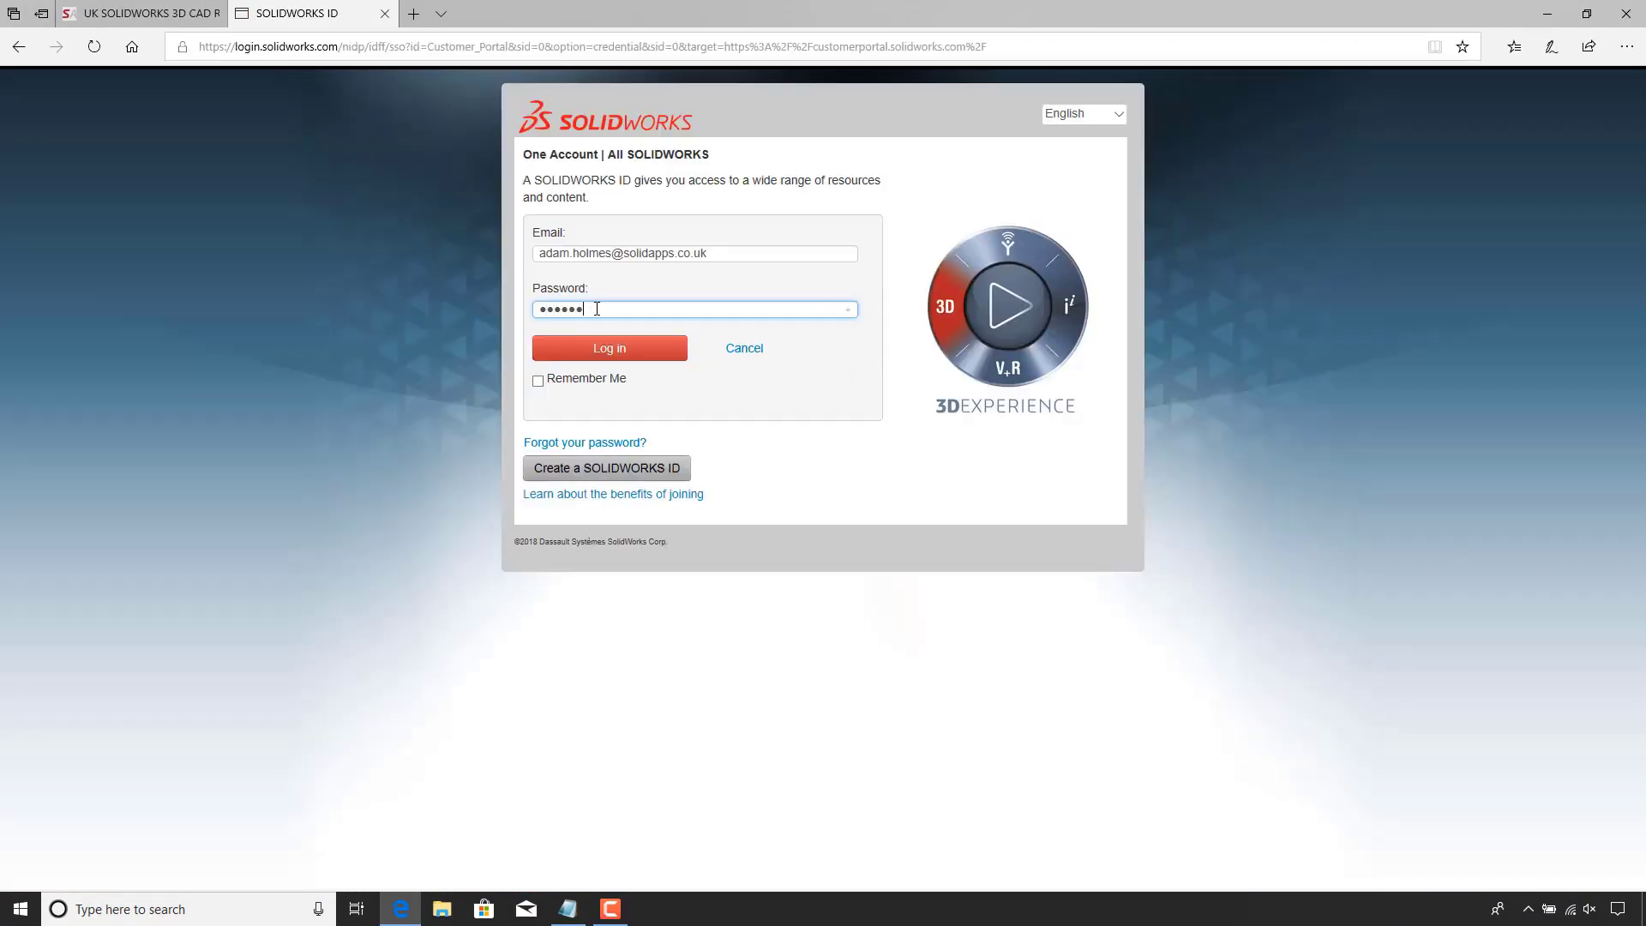
click(610, 350)
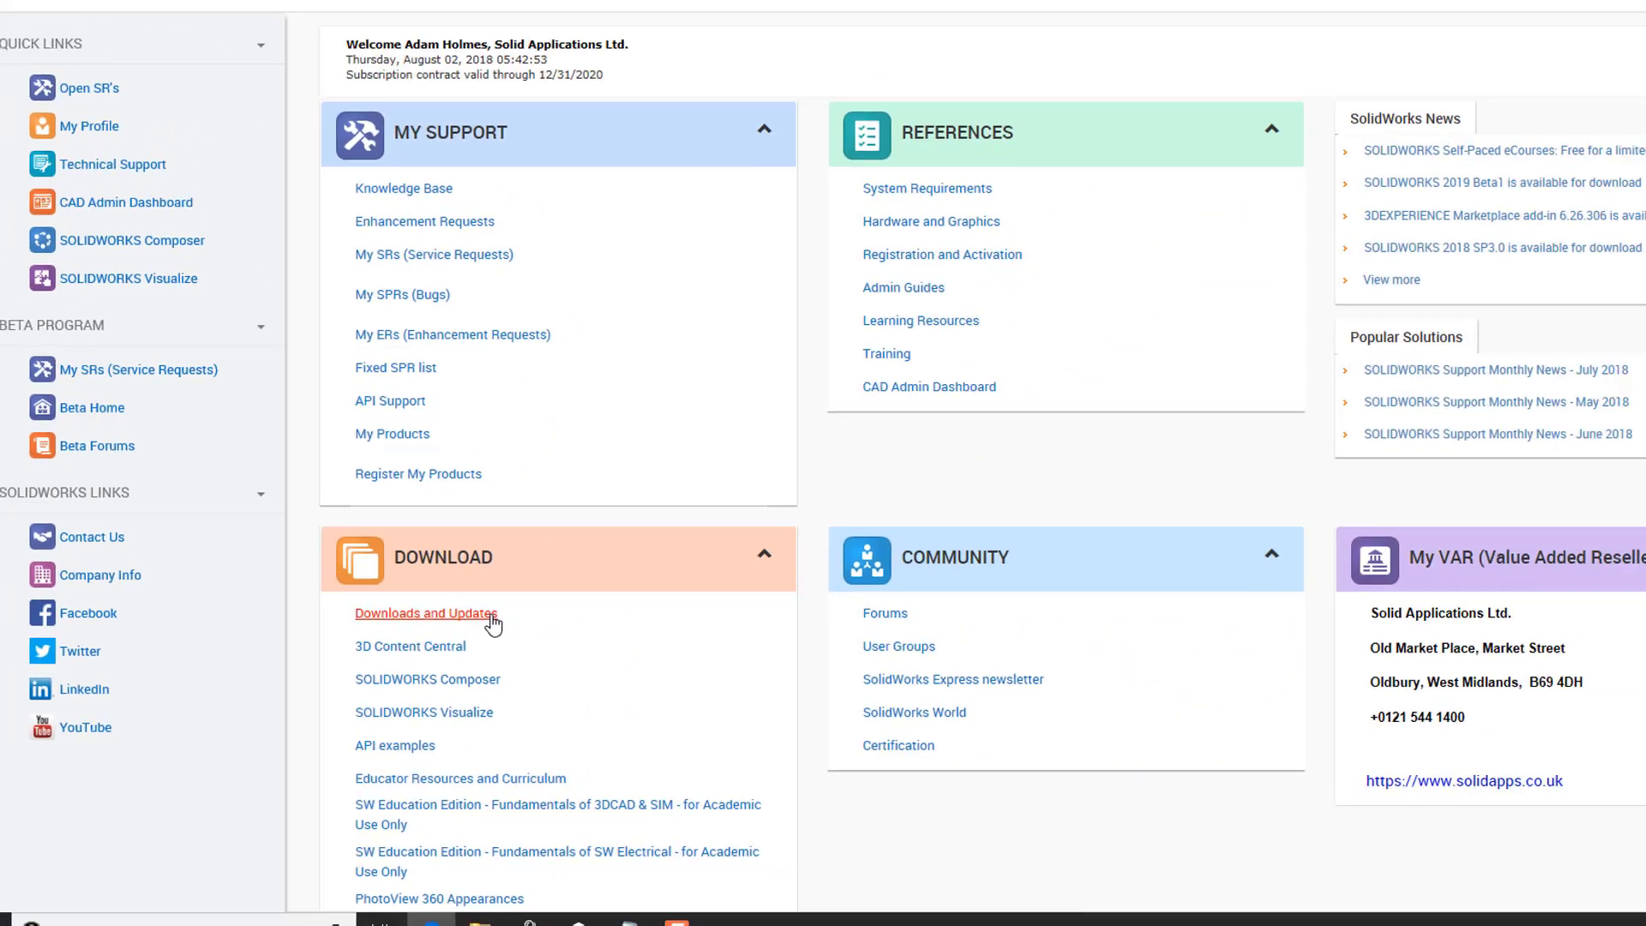
In Downloads and Updates, select version 2018 and choose the Service Pack 3.0 Win7/Win8.1/Win10 64-bit edition of SOLIDWORKS Products.
click(733, 496)
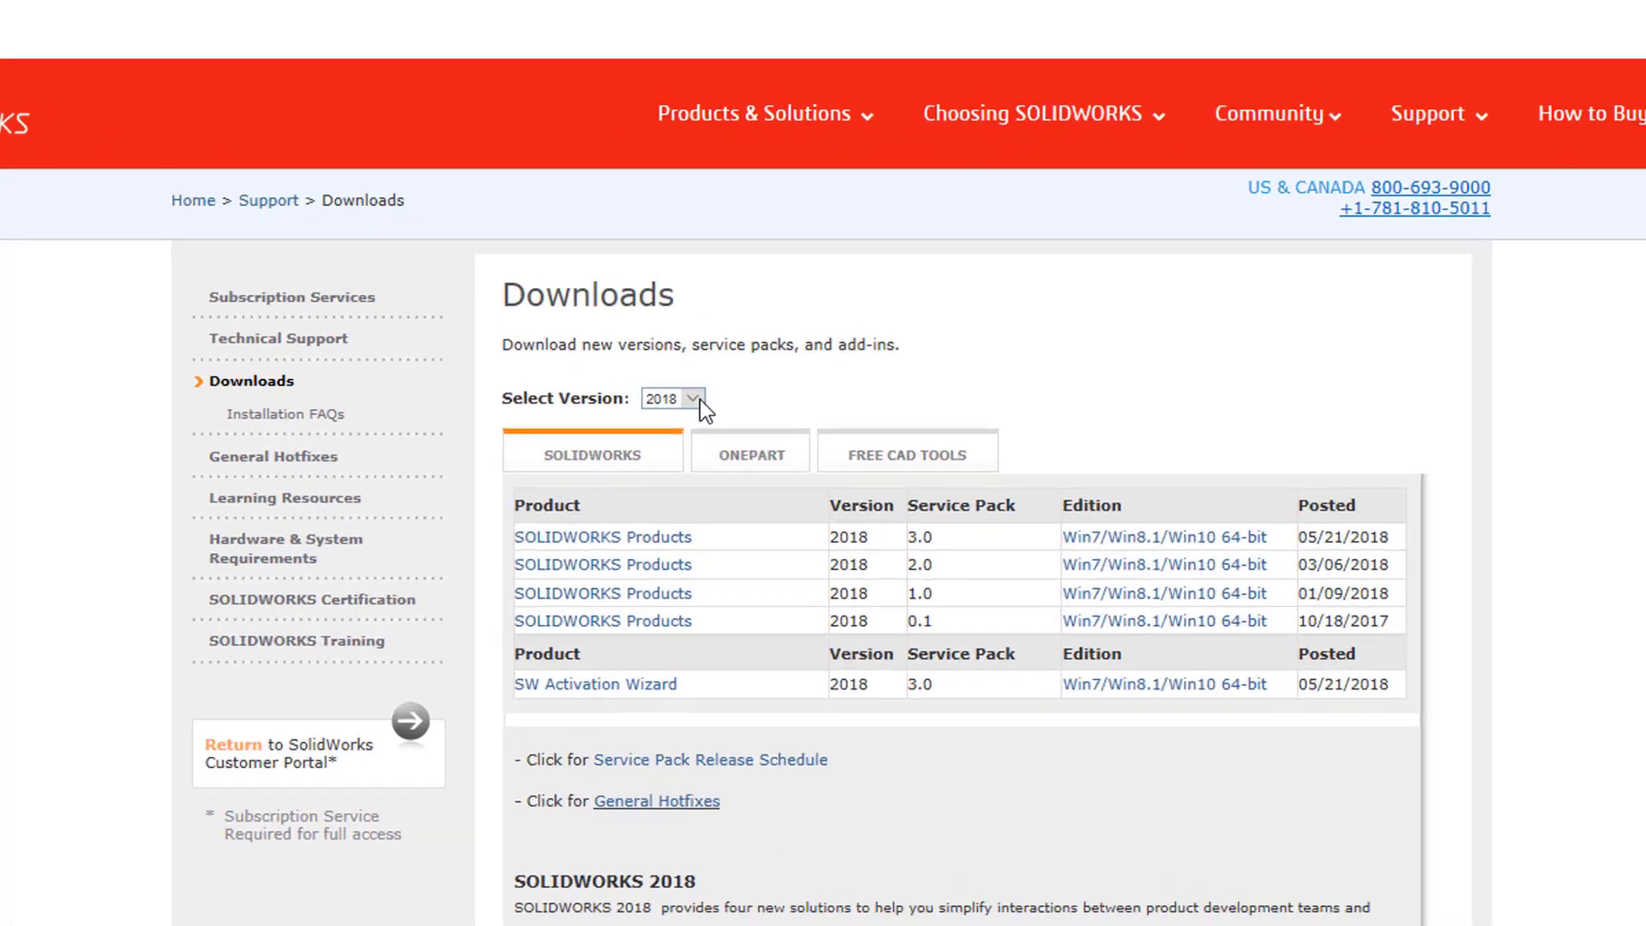
click(733, 333)
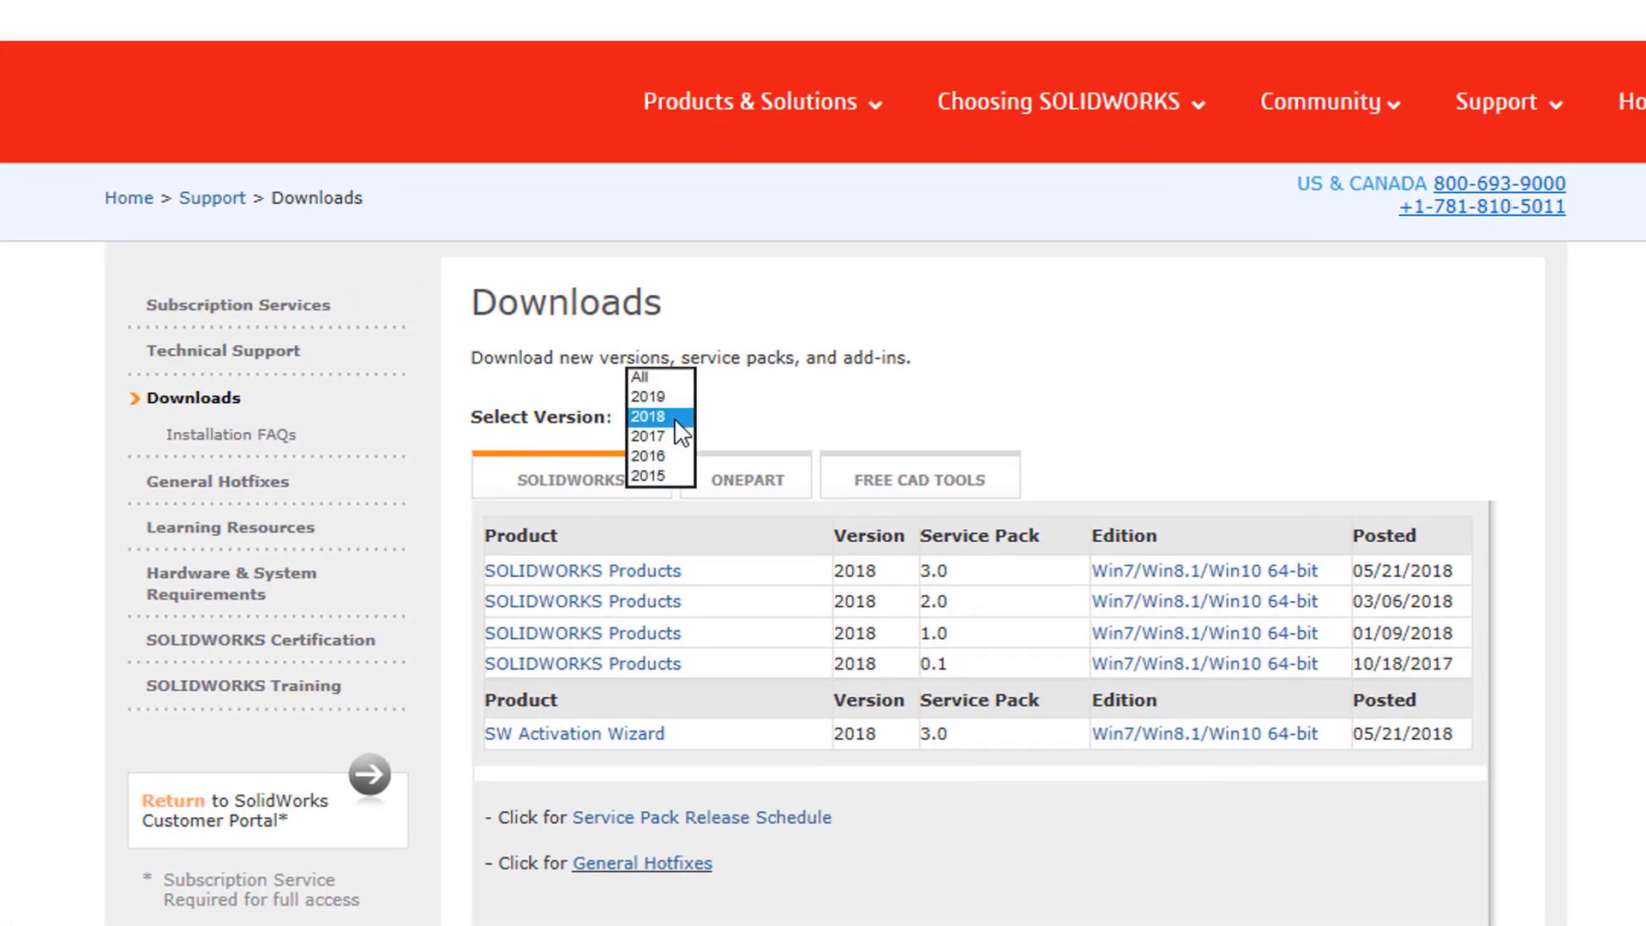
click(661, 417)
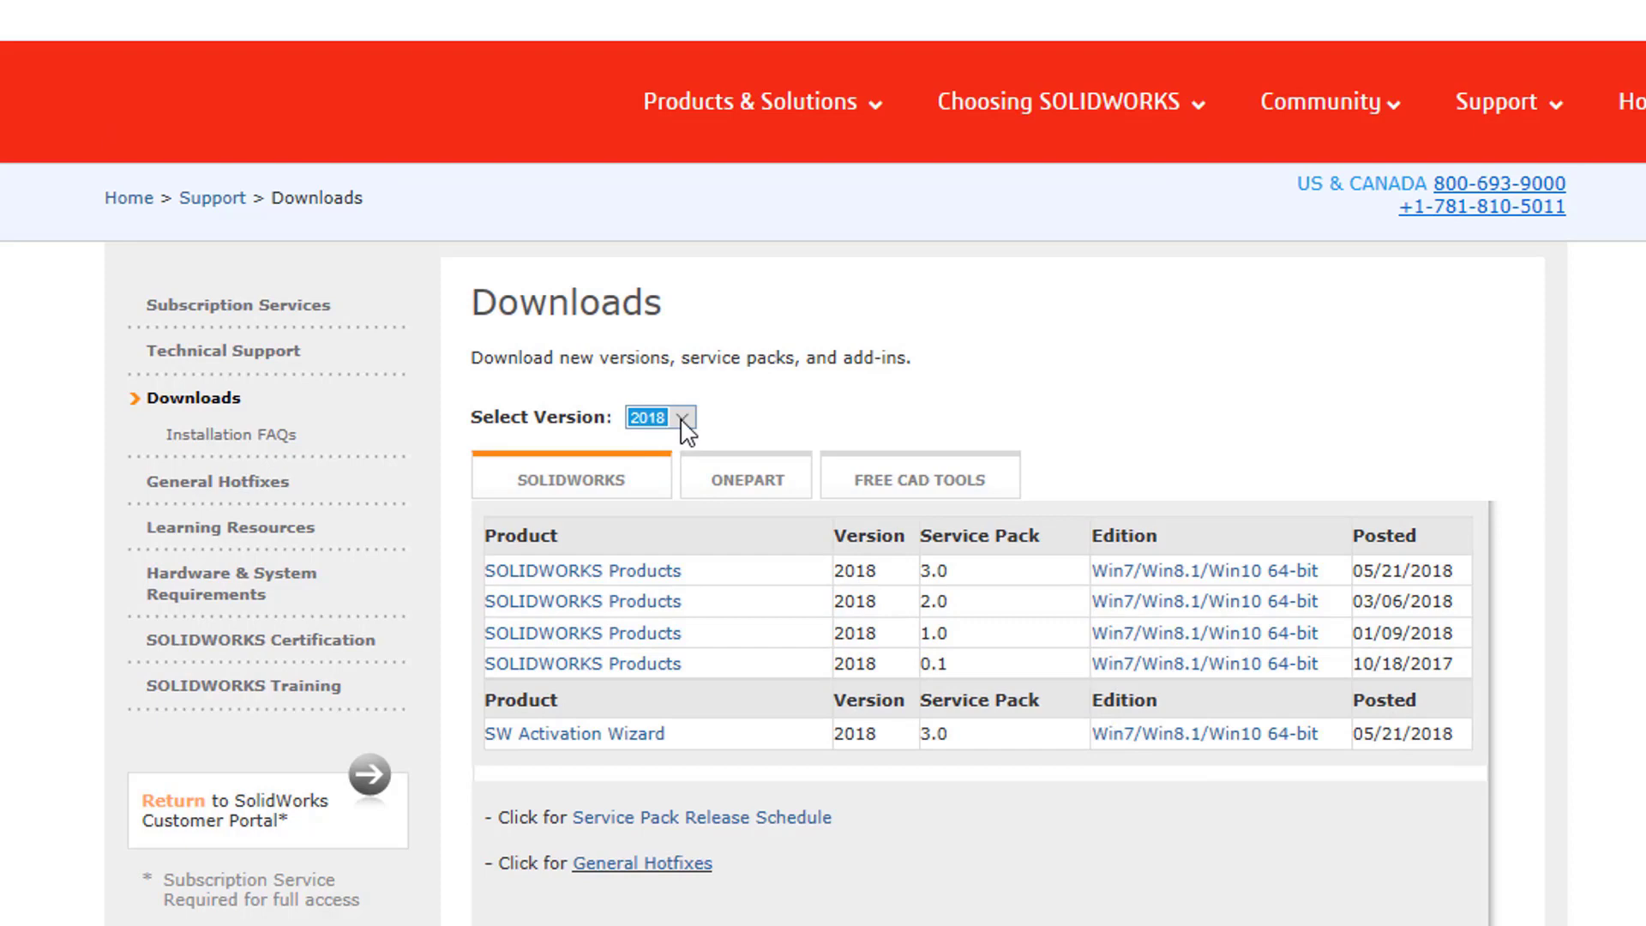
click(872, 393)
click(1291, 572)
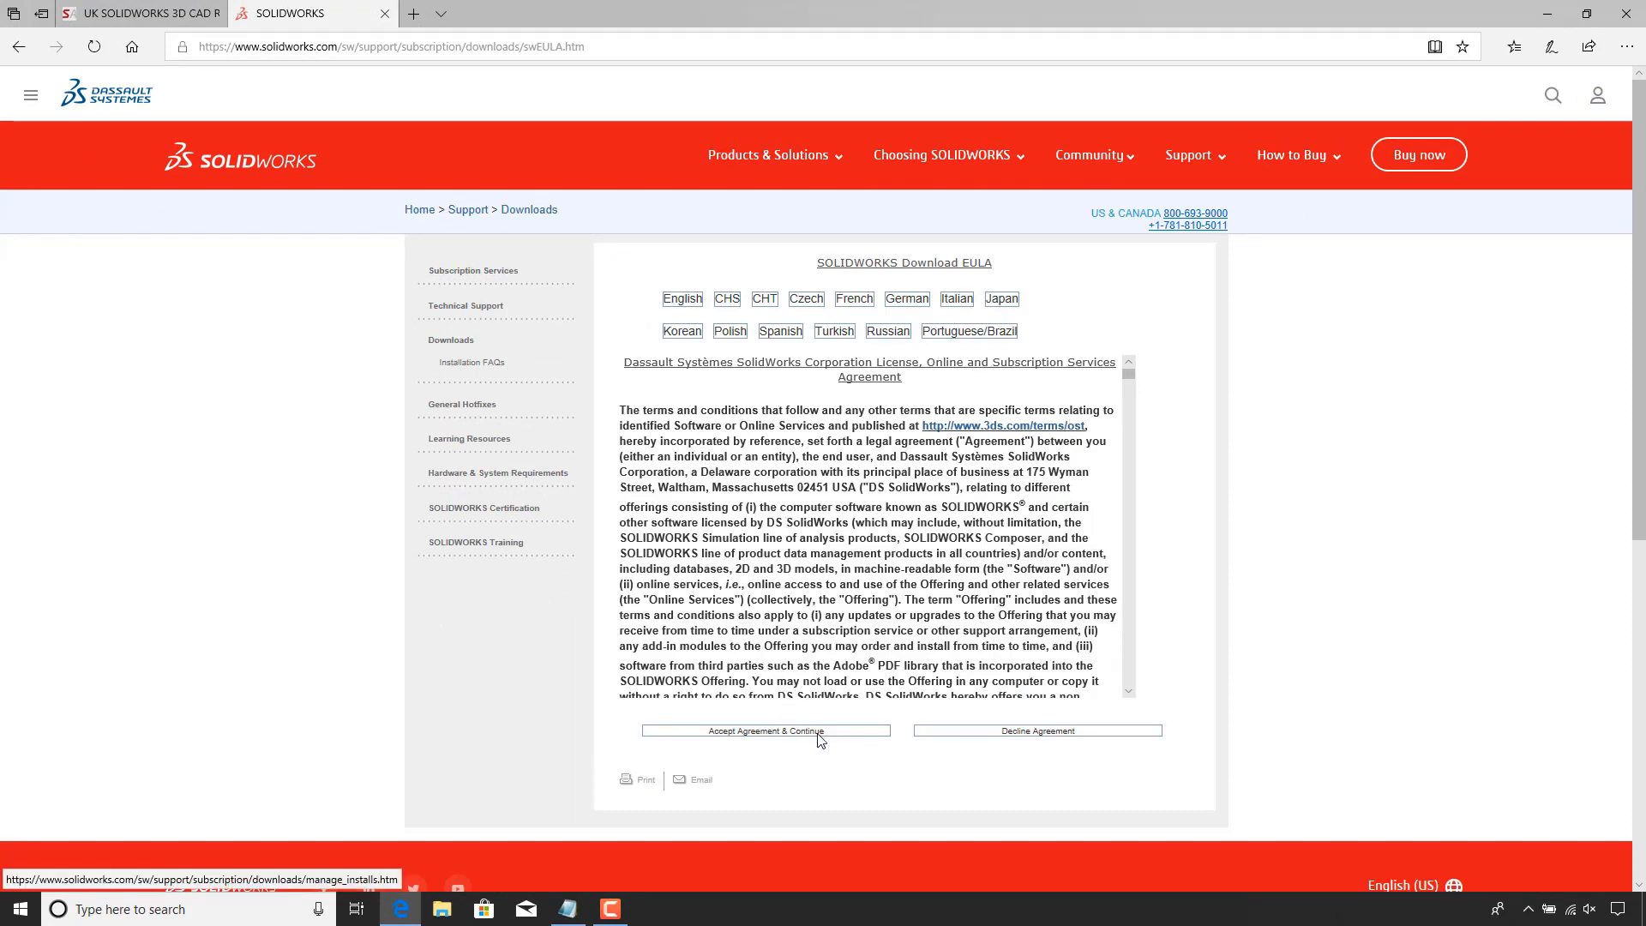
Accept the download licence agreement, then download and run SolidWorksSetup.exe.
click(820, 740)
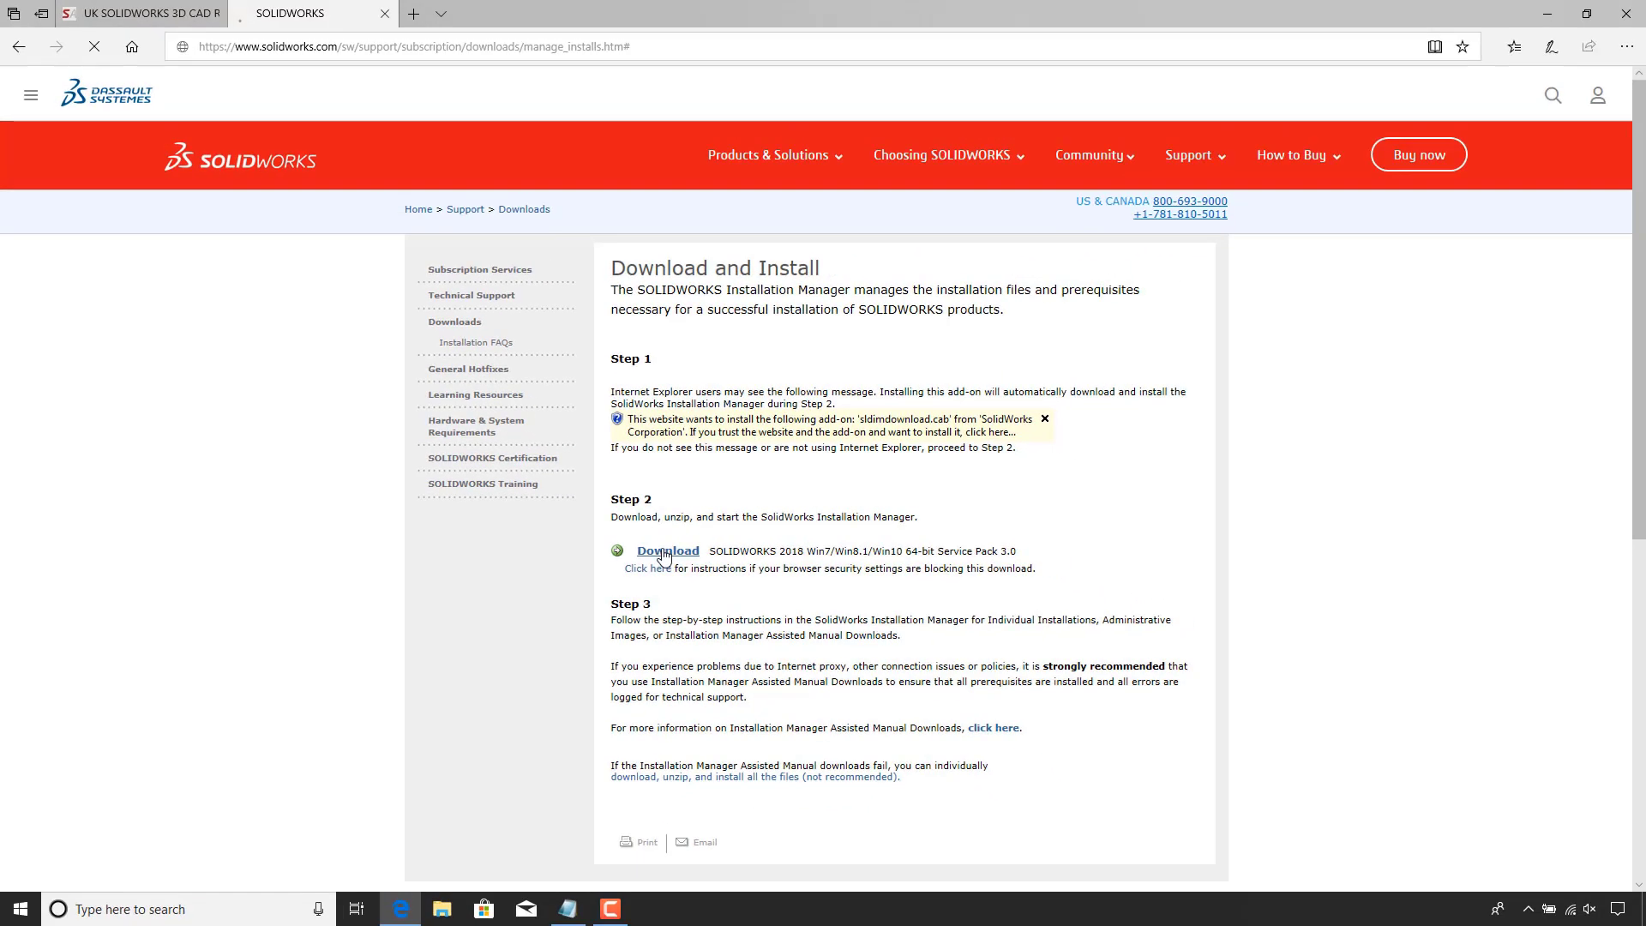
click(580, 553)
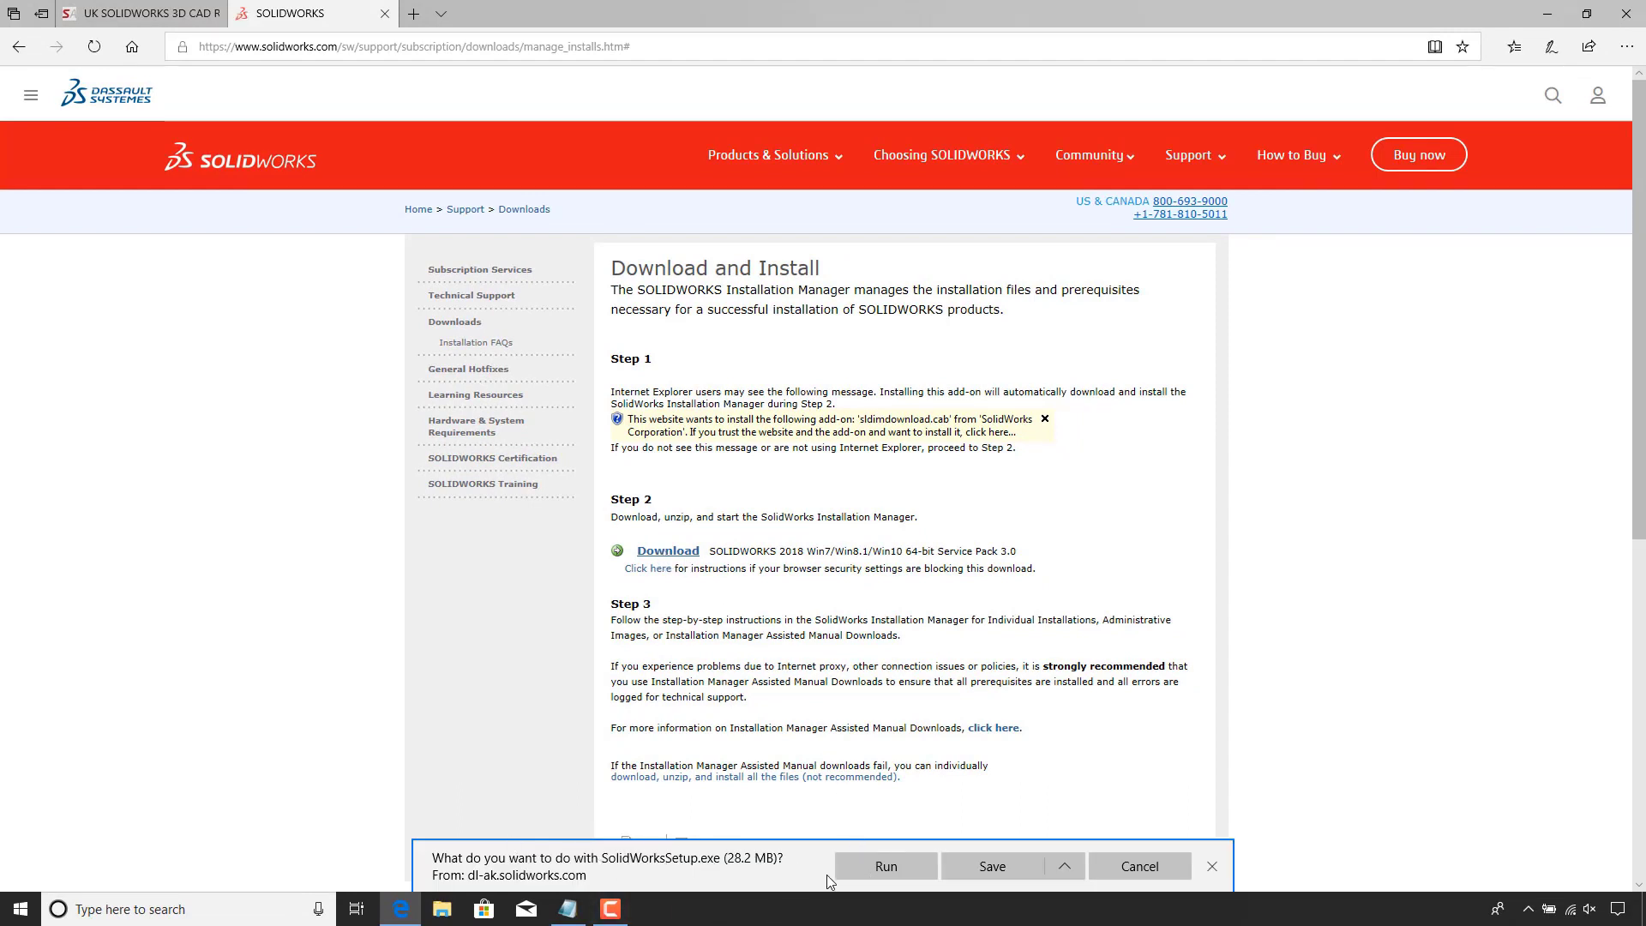
click(860, 874)
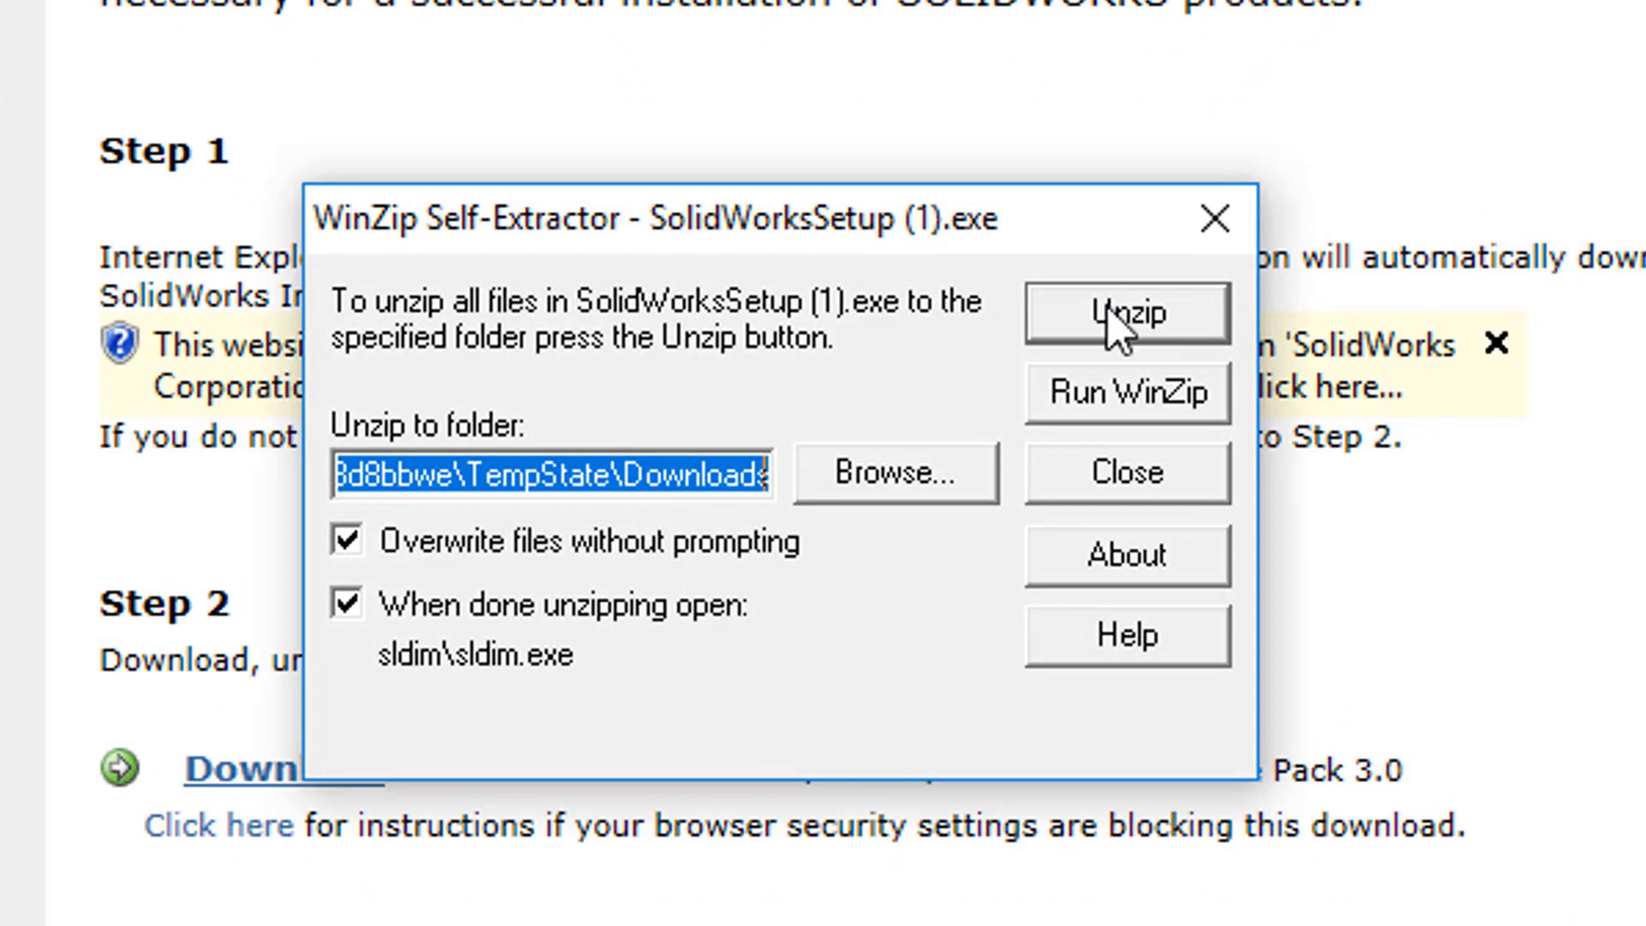
Unzip the setup files to the default folder, overwriting existing files and opening sldim.exe when done, and close the extractor.
click(1112, 330)
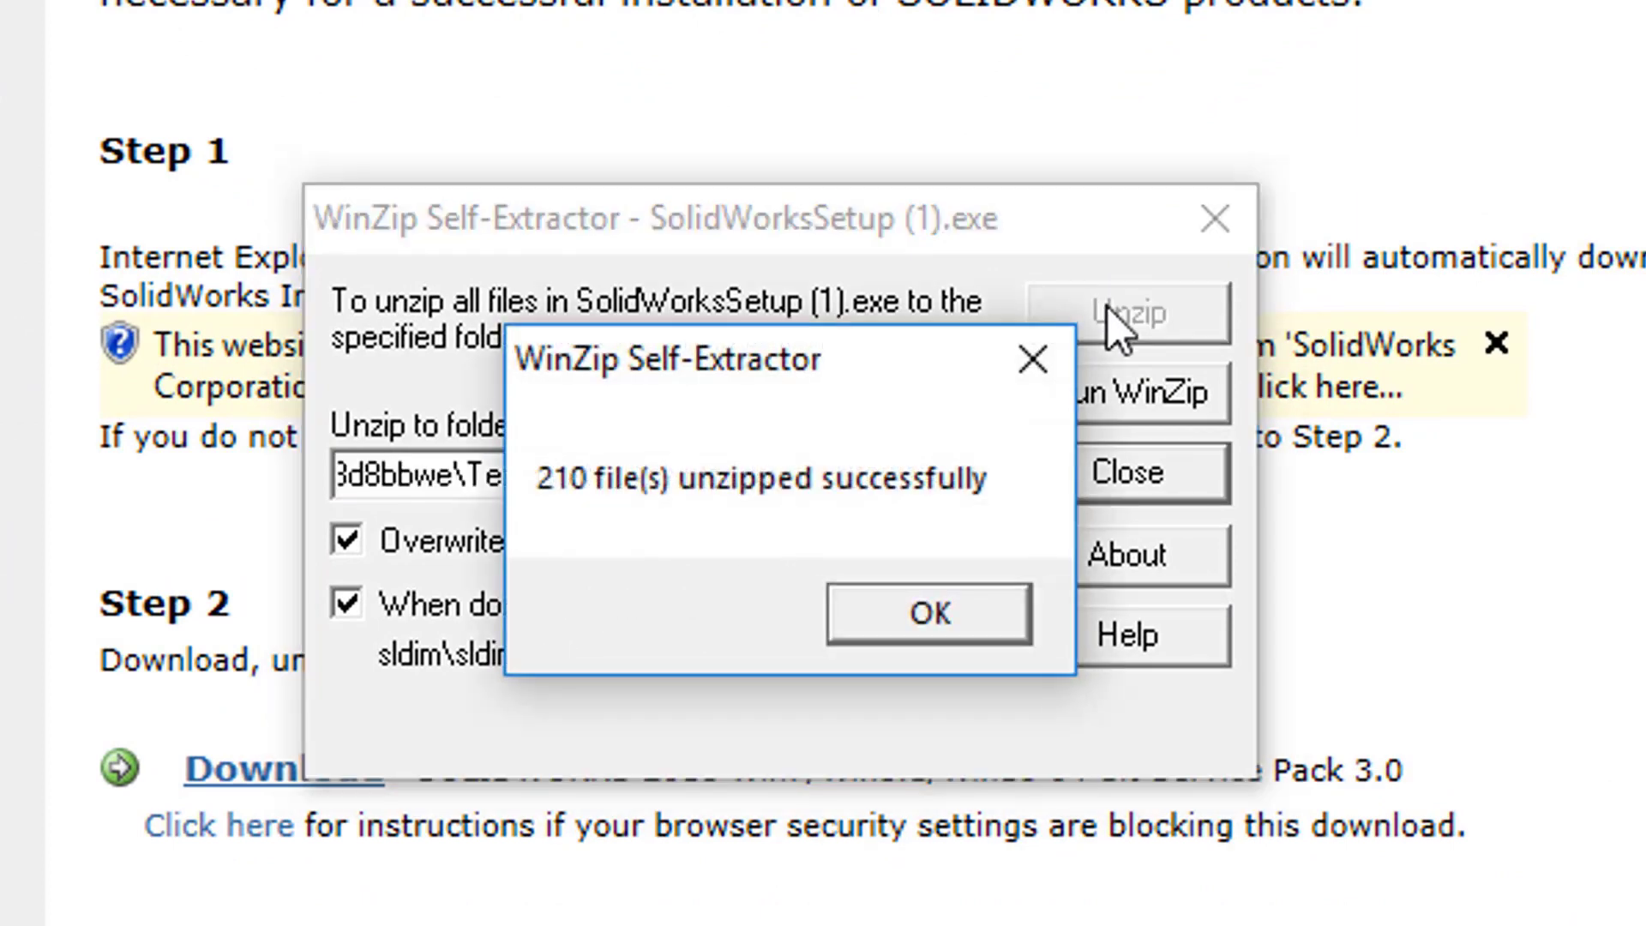
click(989, 614)
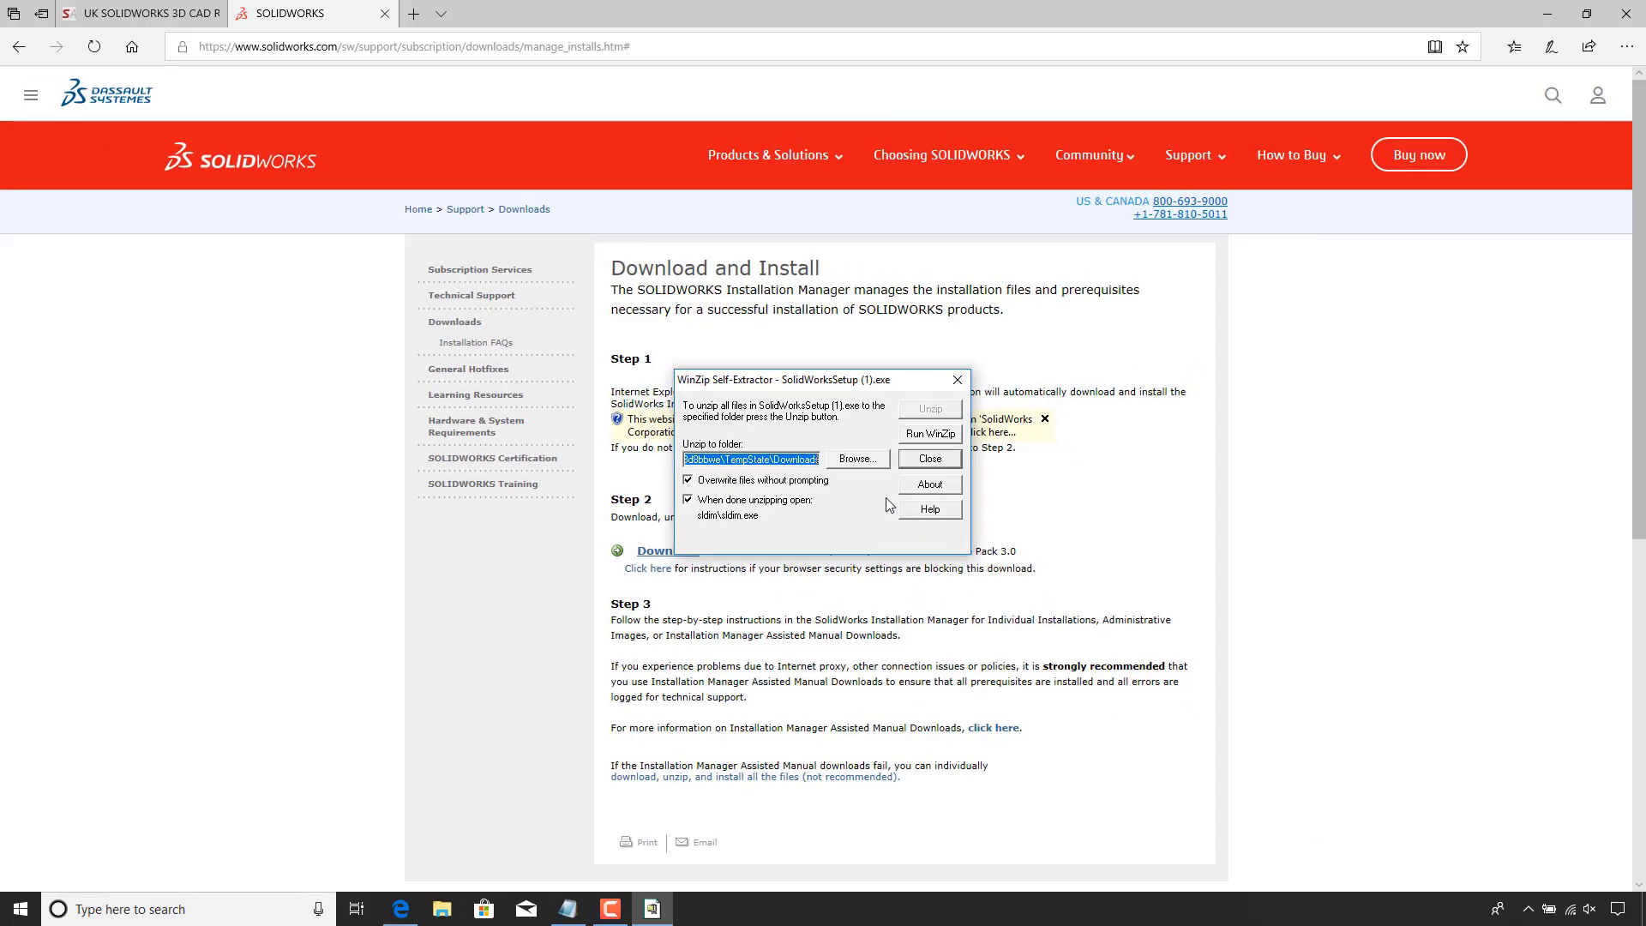
click(1016, 464)
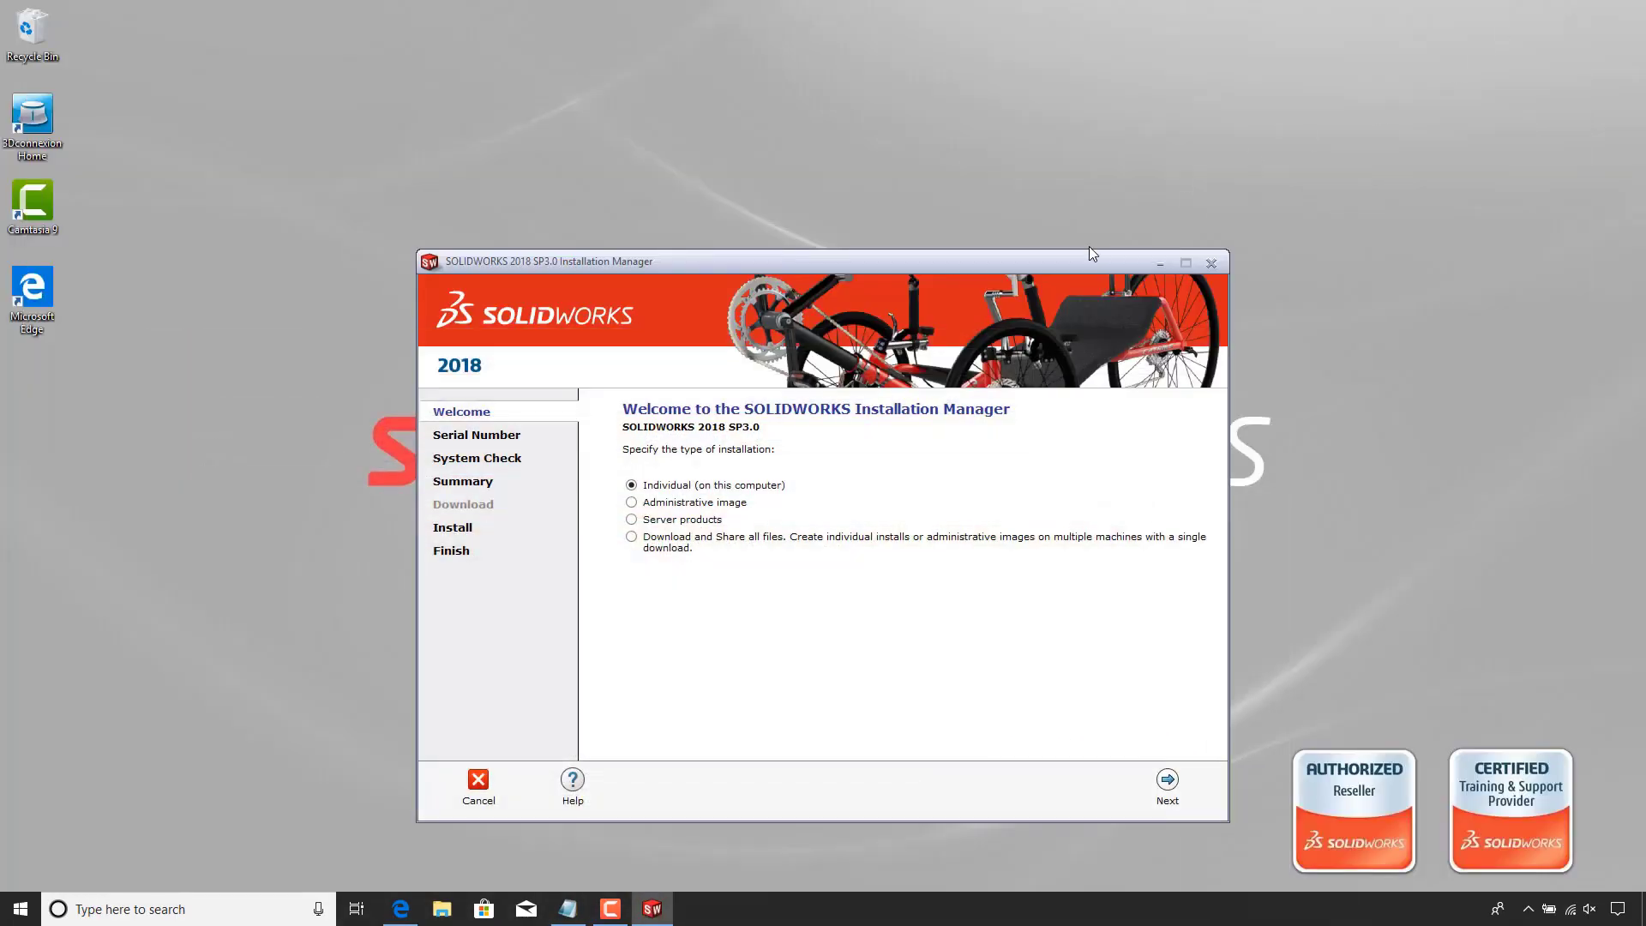
Choose the Download and Share all files installation type and continue through the serial number page with the SOLIDWORKS licence selected.
drag(1089, 247, 1069, 137)
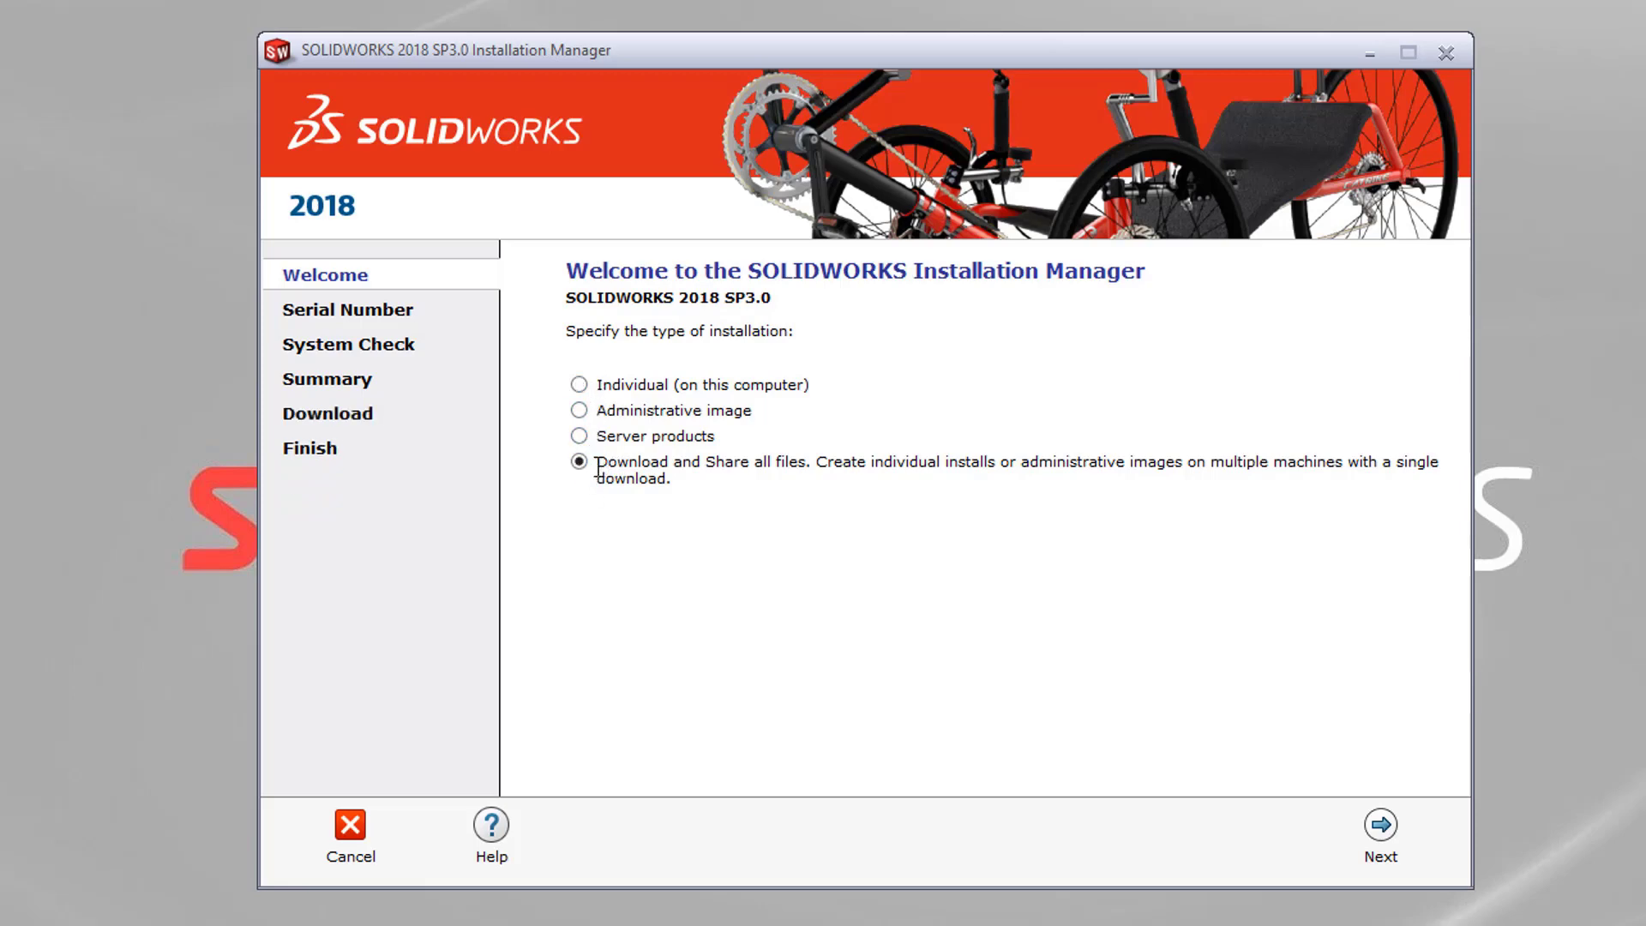
drag(597, 470, 813, 469)
click(655, 461)
click(1383, 827)
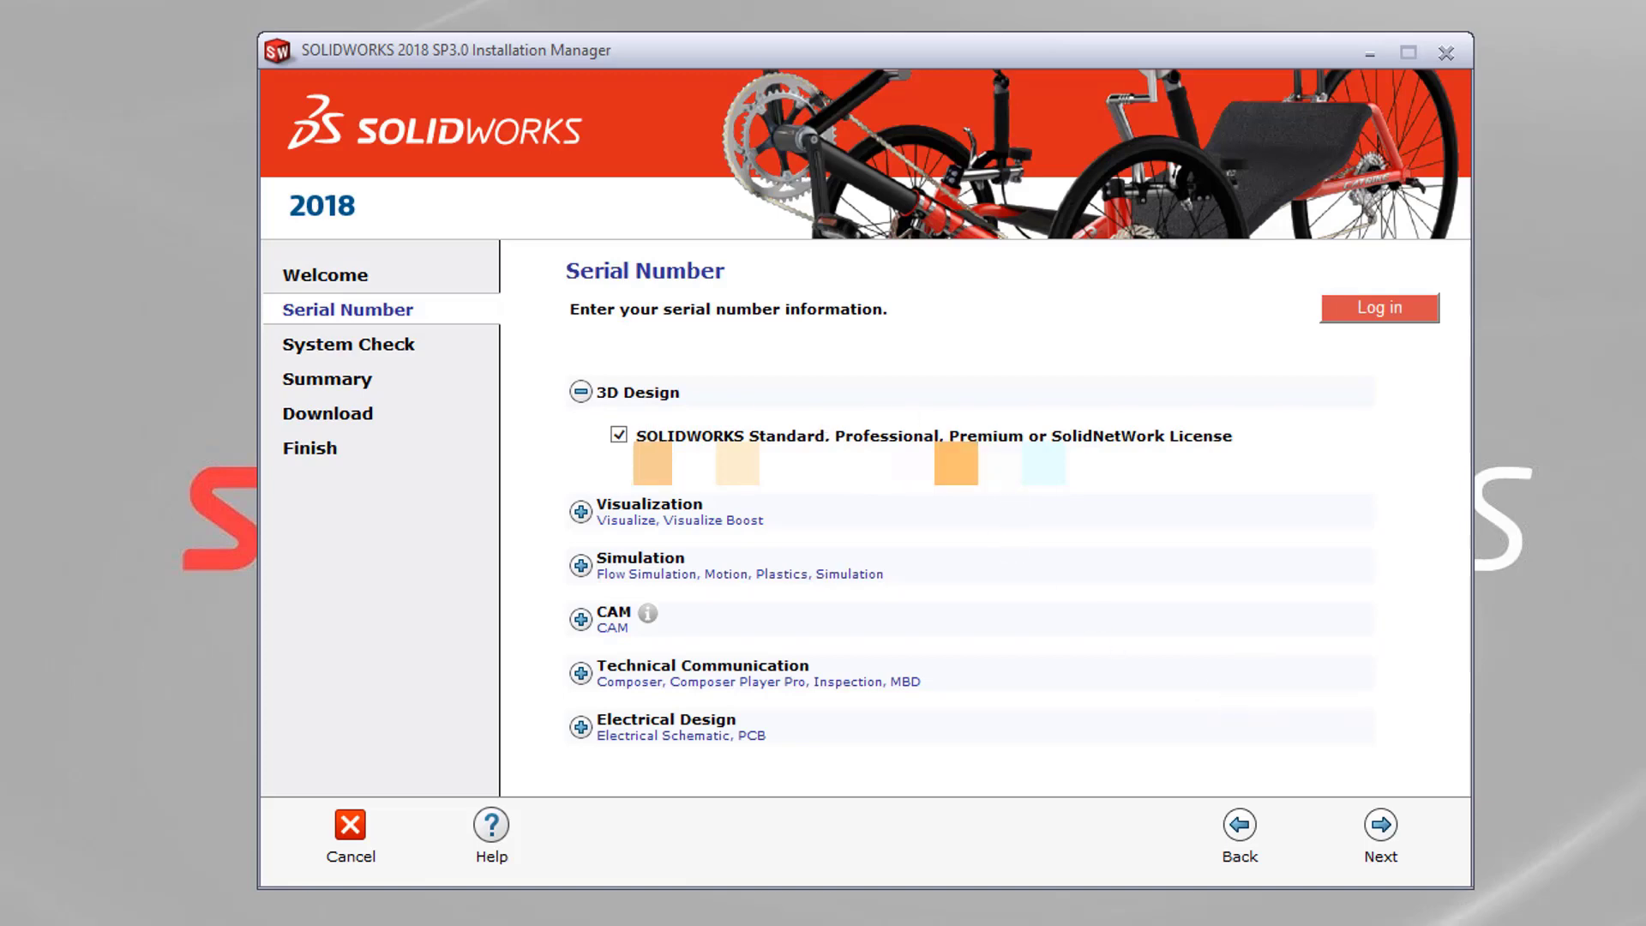
click(1383, 828)
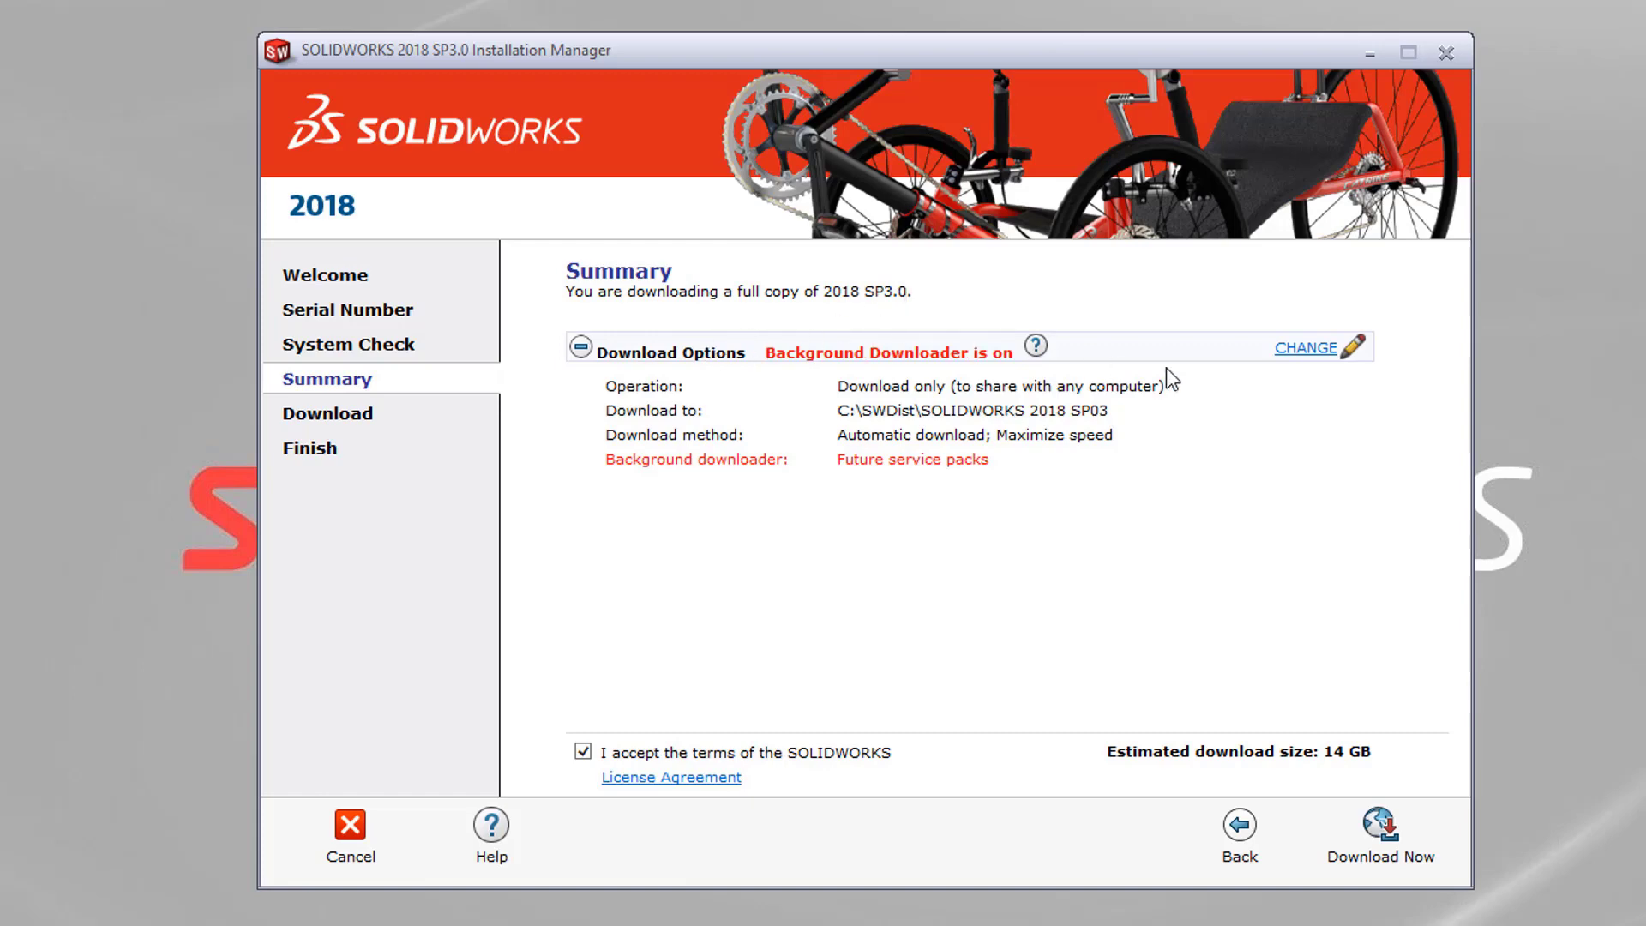
Change the download options to use the SWDist folder on Local Disk (C:) as the download location.
click(1306, 349)
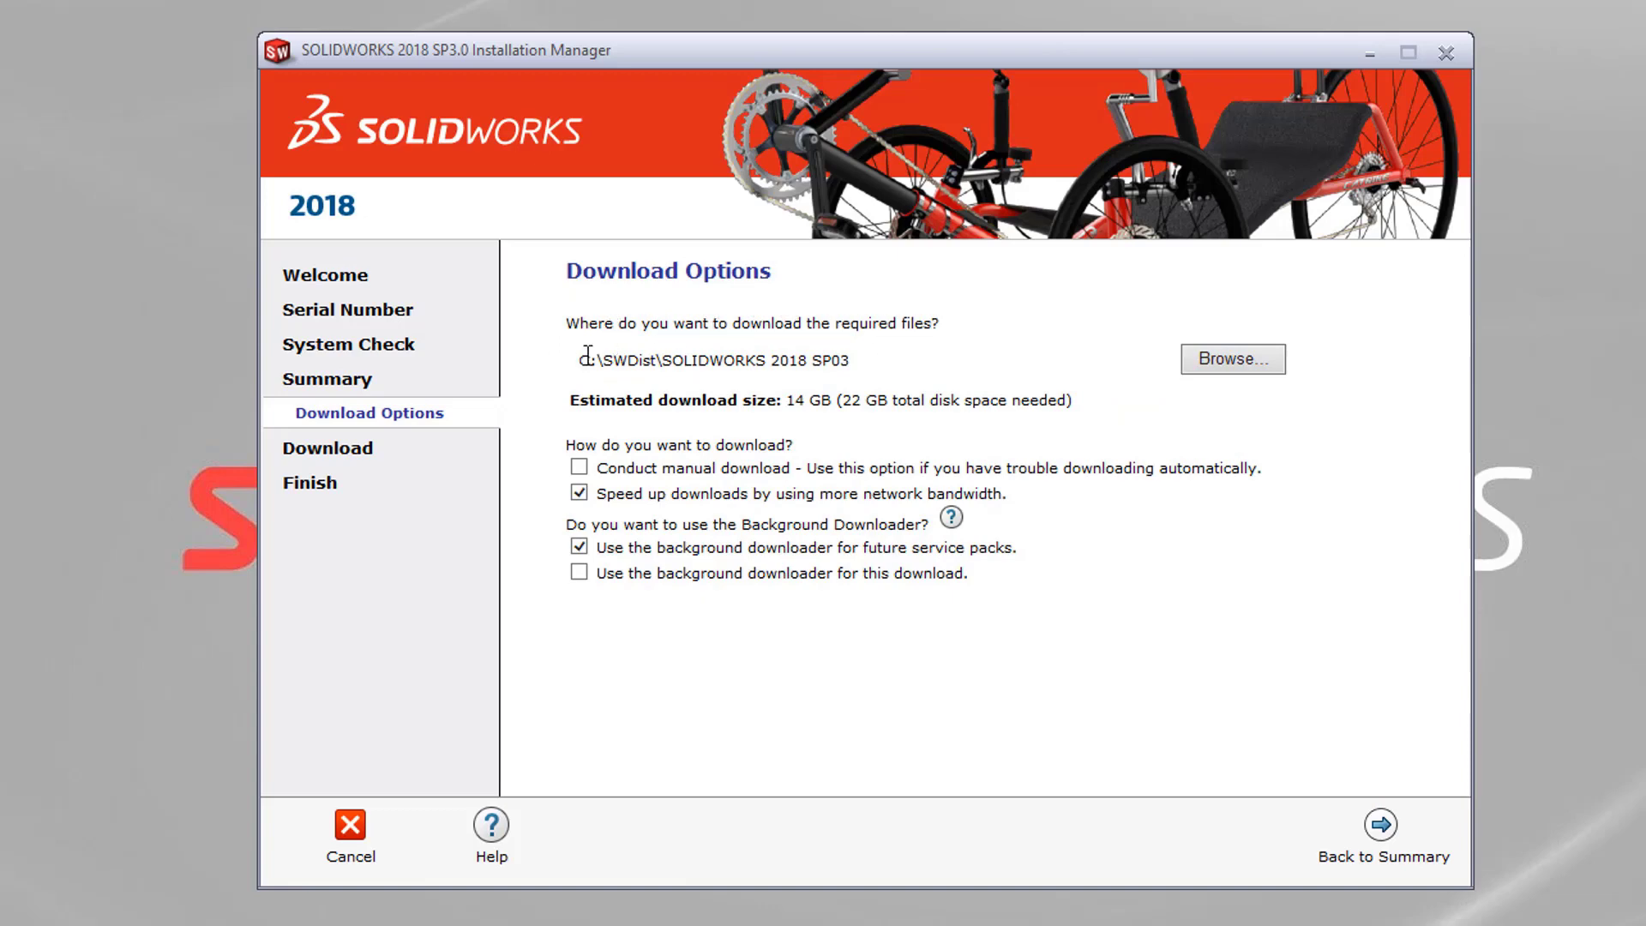
drag(575, 360, 847, 370)
click(1201, 367)
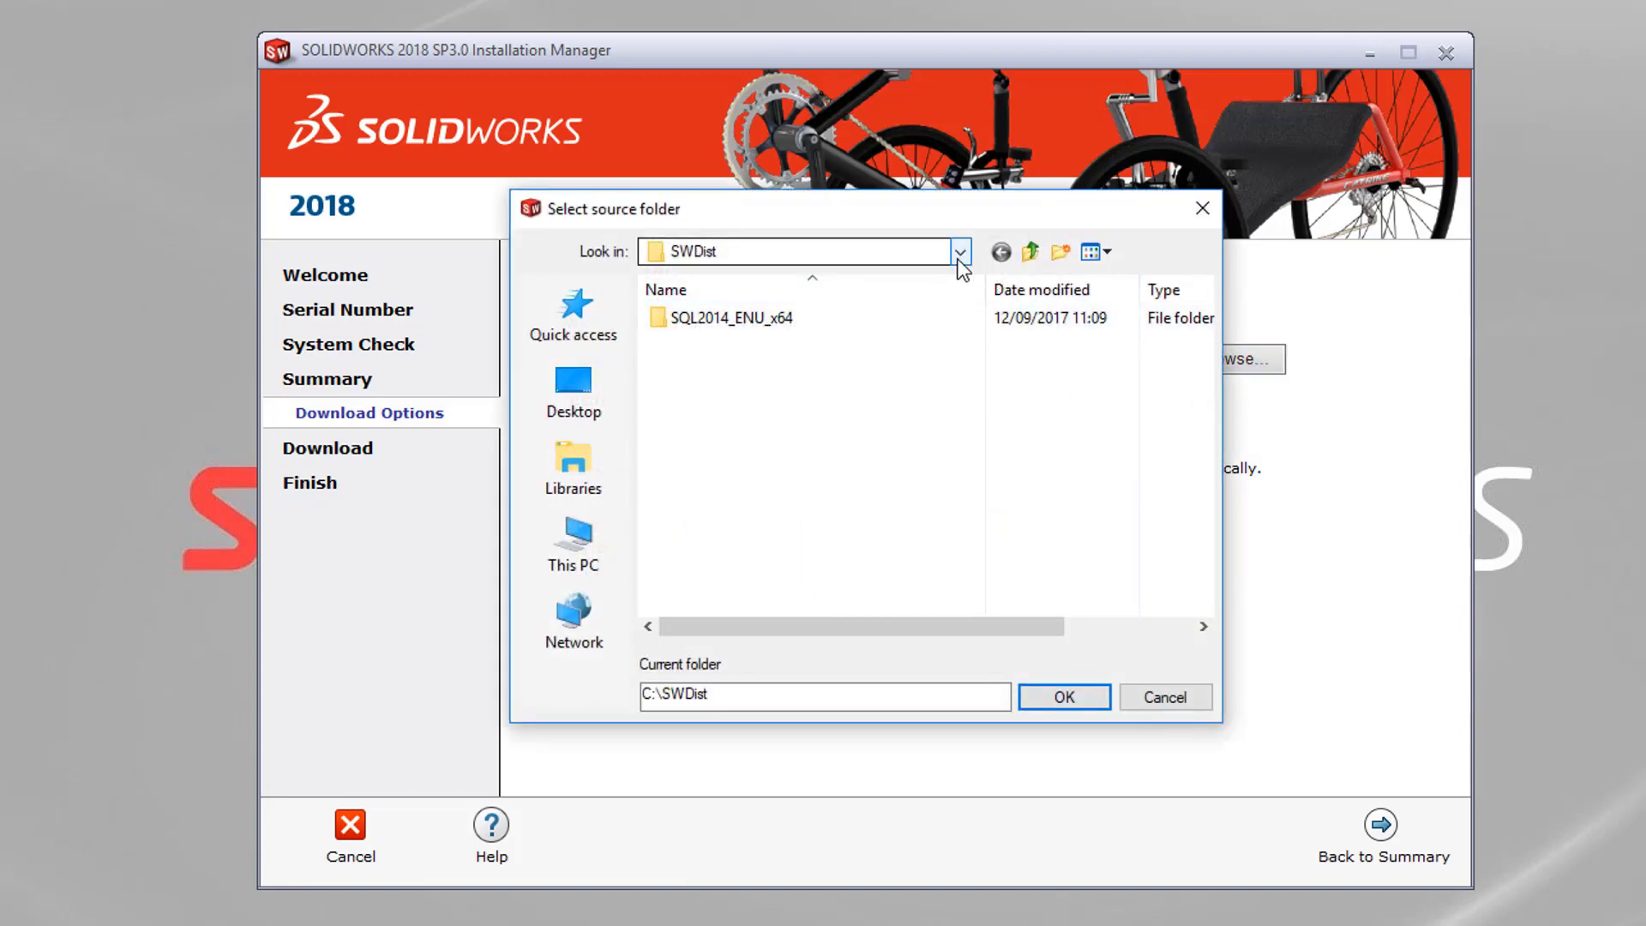
click(593, 532)
scroll(751, 495, down, 5)
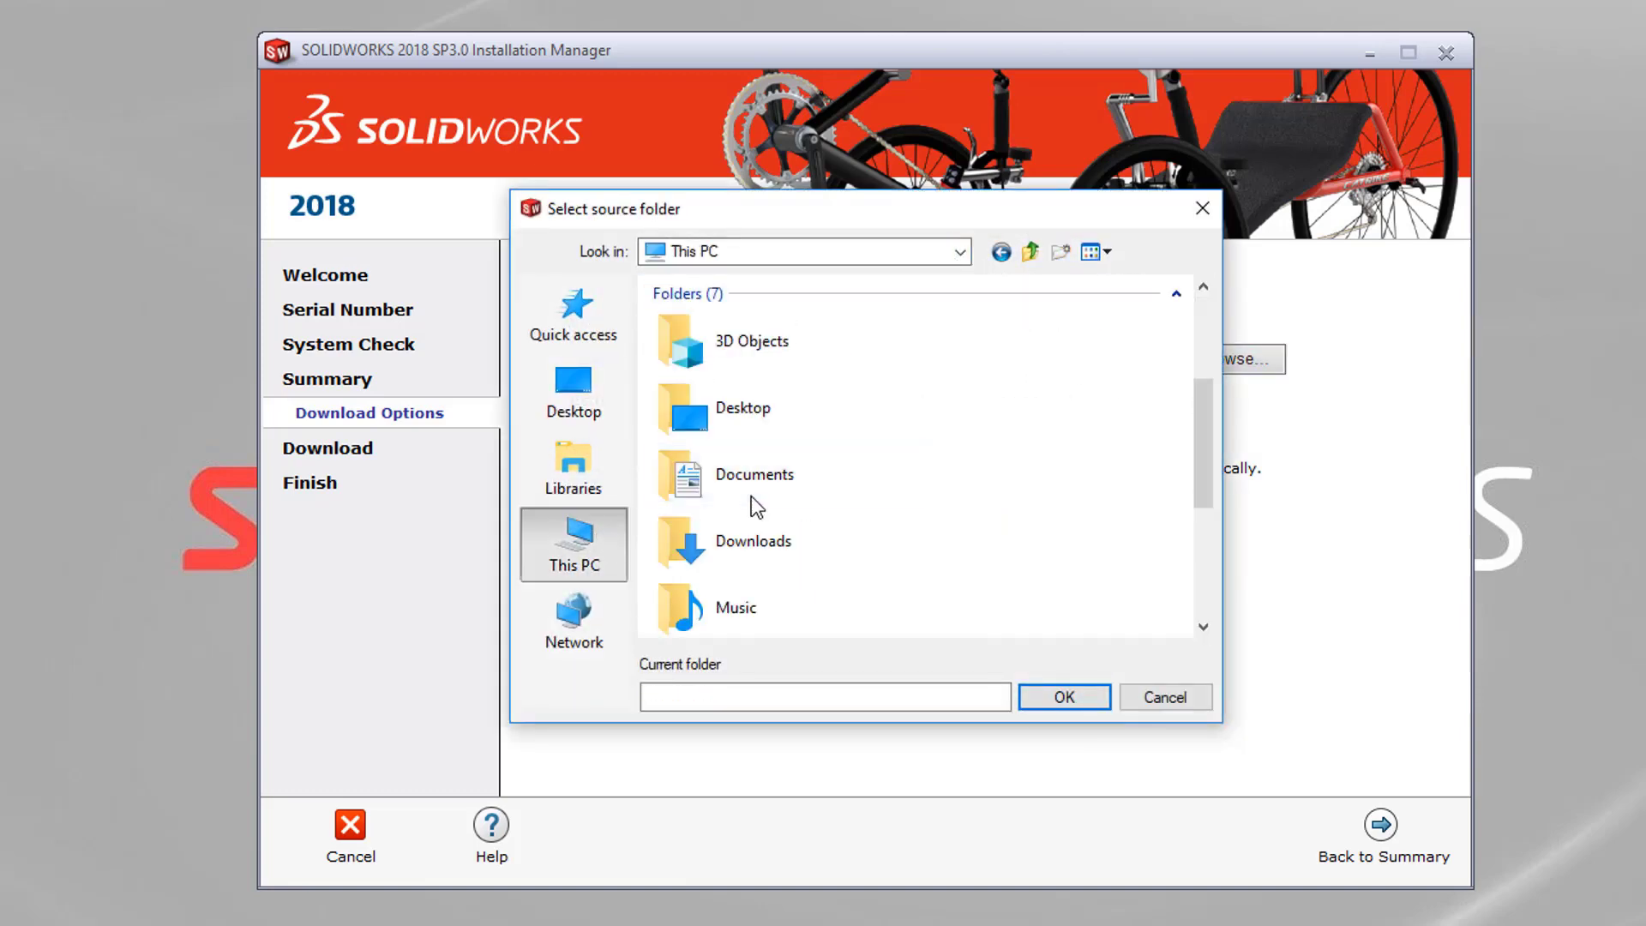
double_click(770, 320)
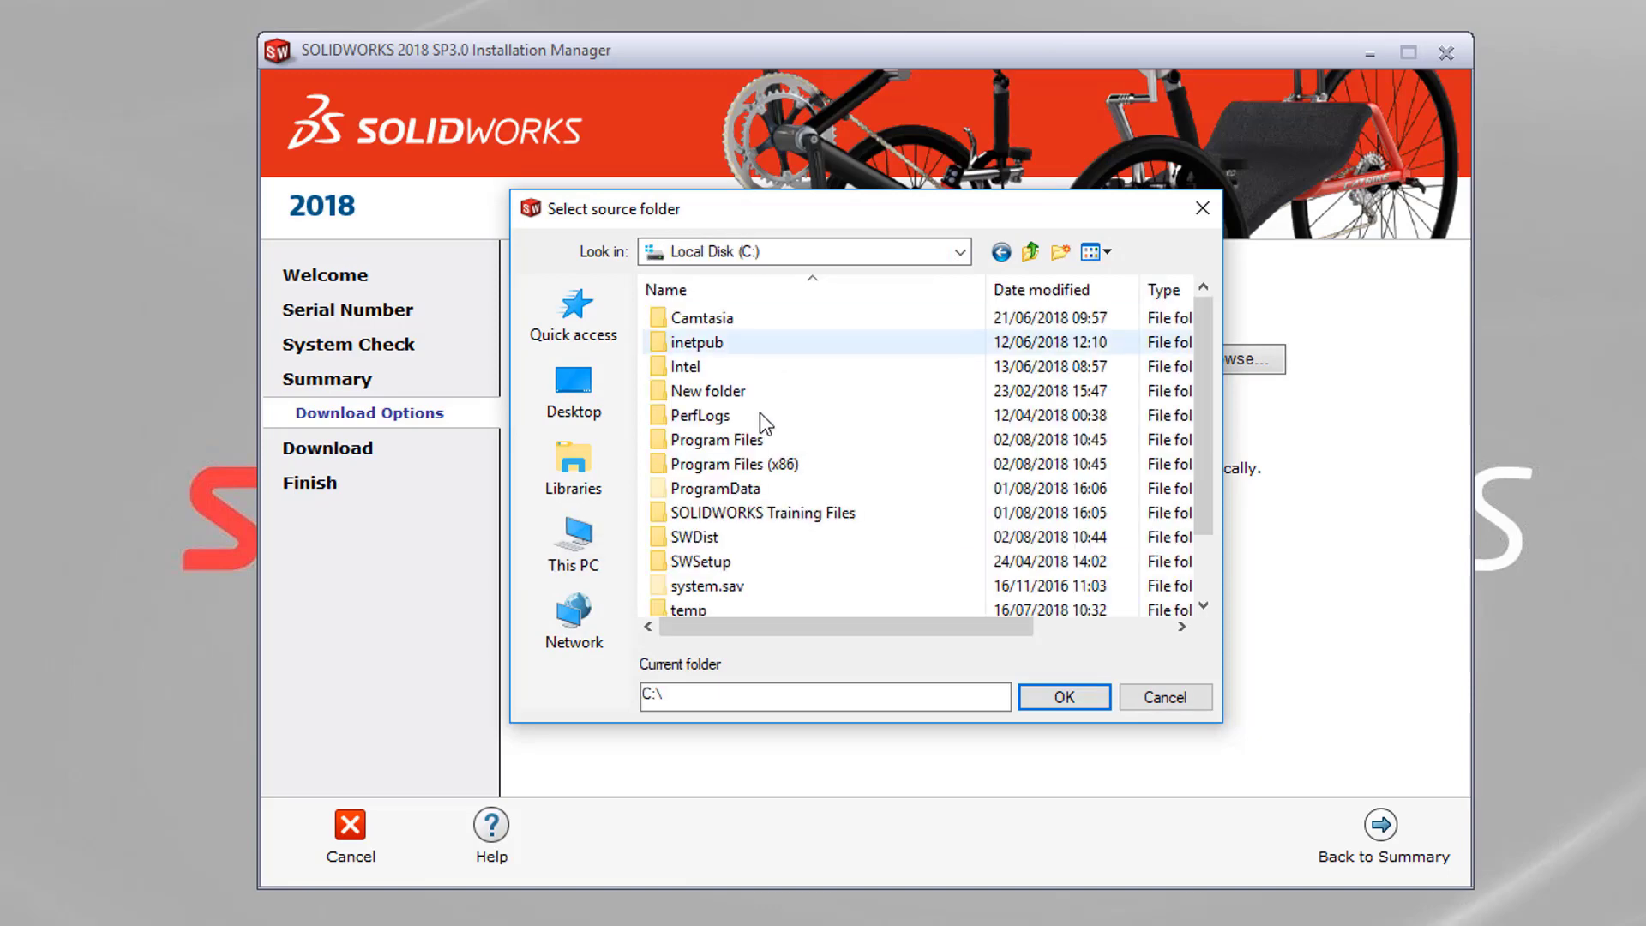
click(673, 539)
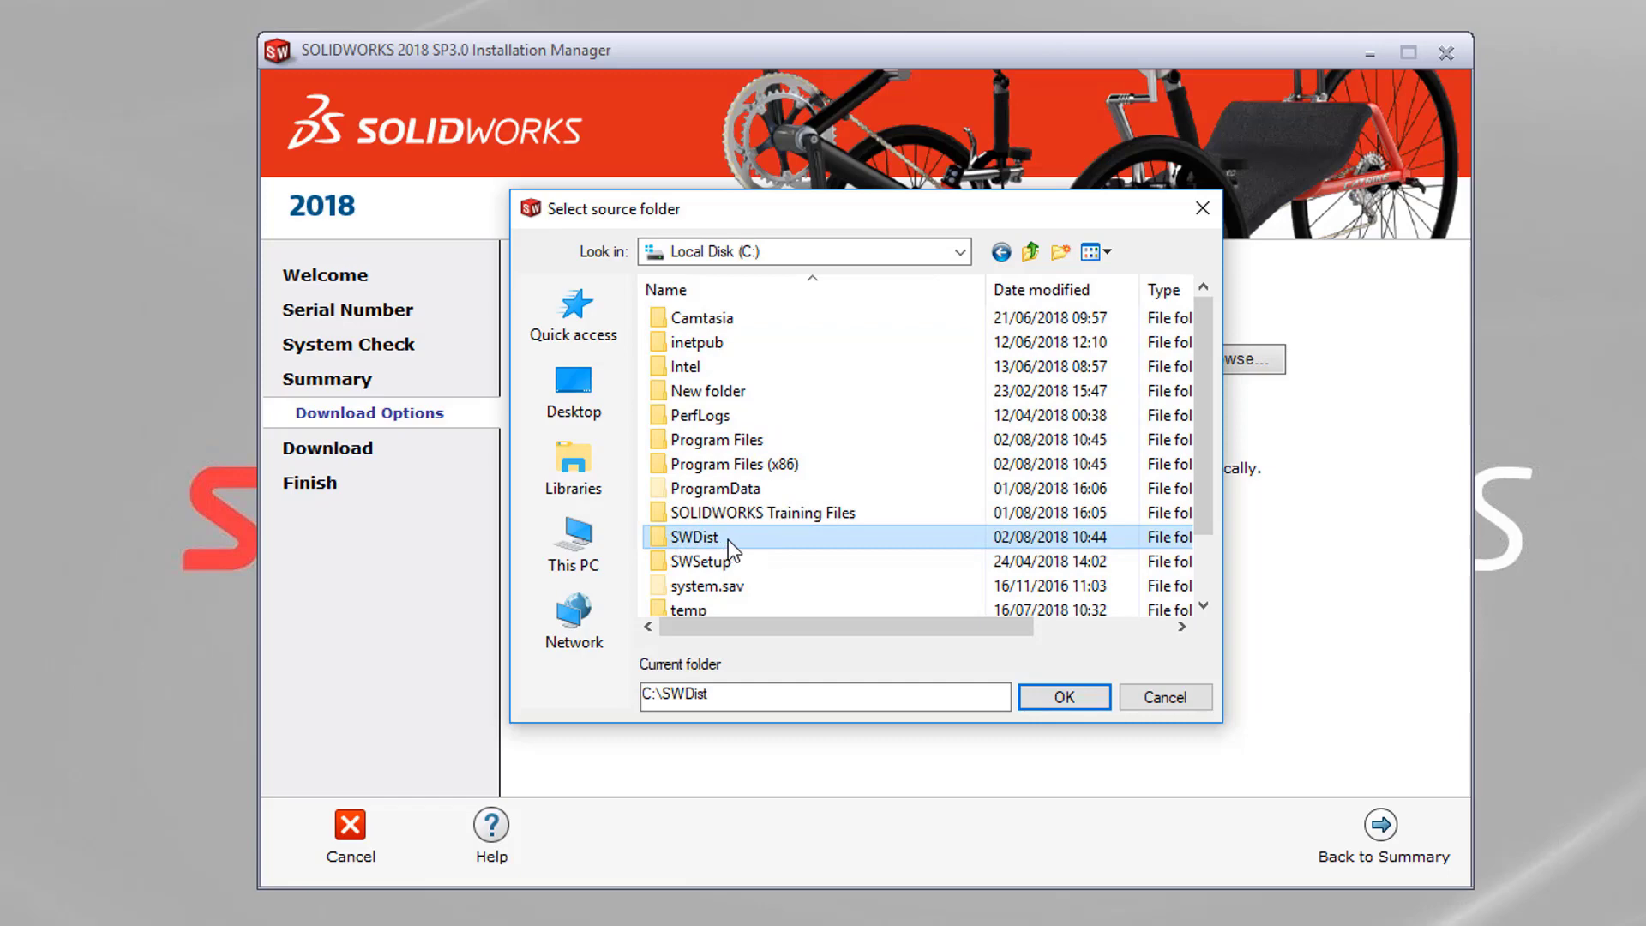
click(1044, 695)
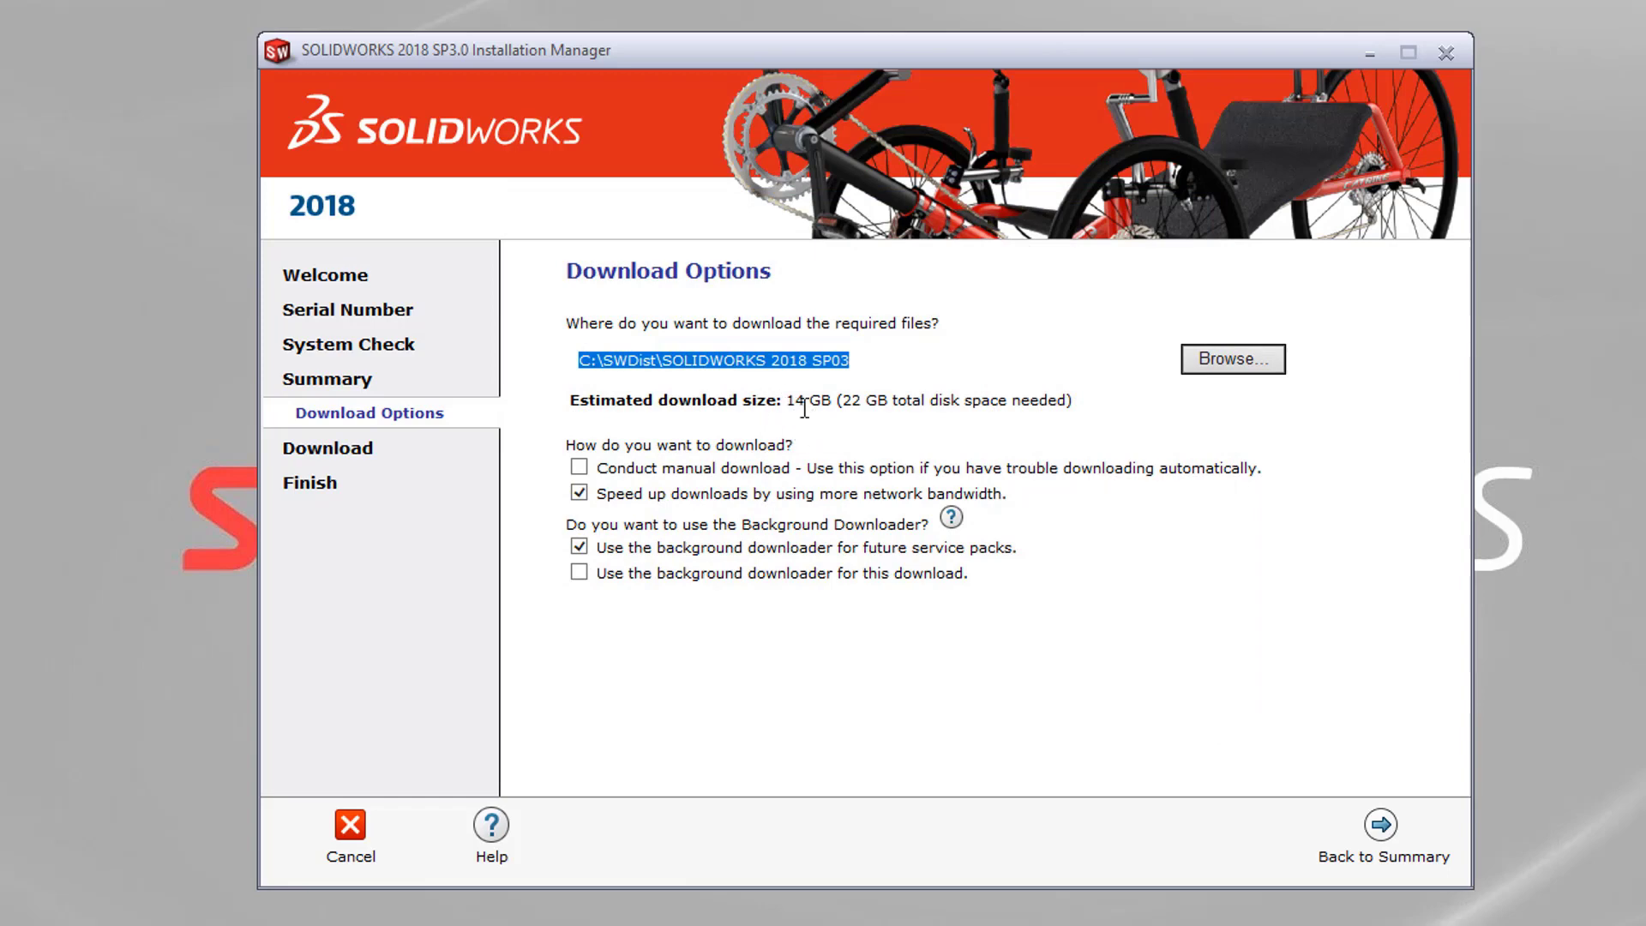
Turn off the background downloader for future service packs, return to the summary and start the download.
click(579, 547)
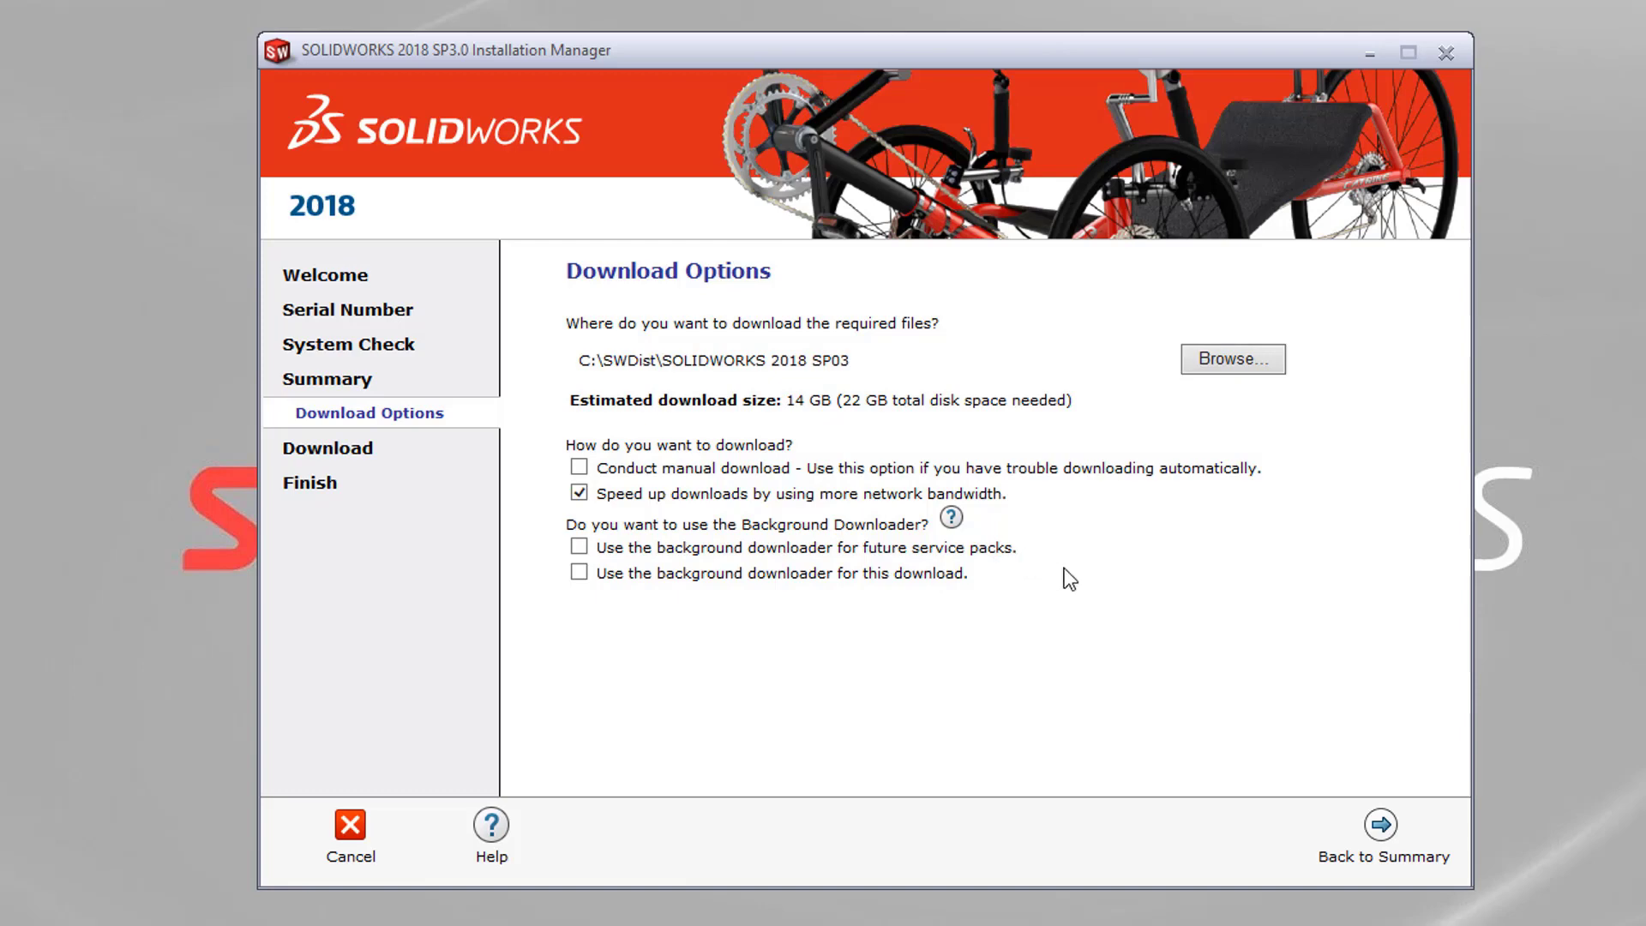
click(1381, 826)
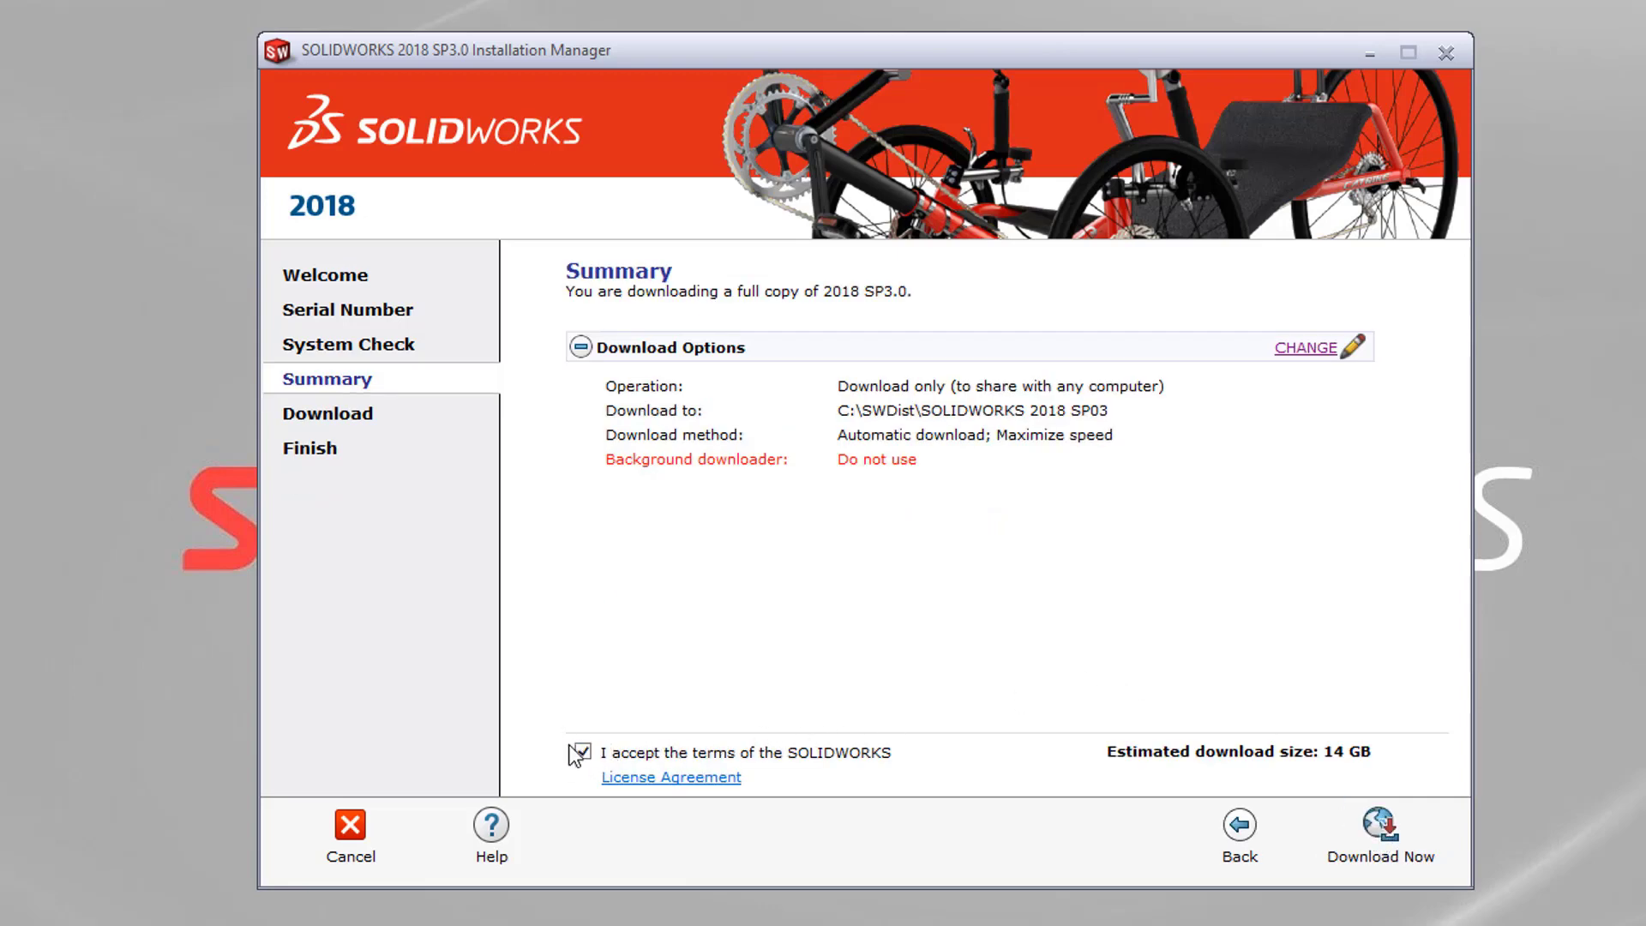
click(1385, 828)
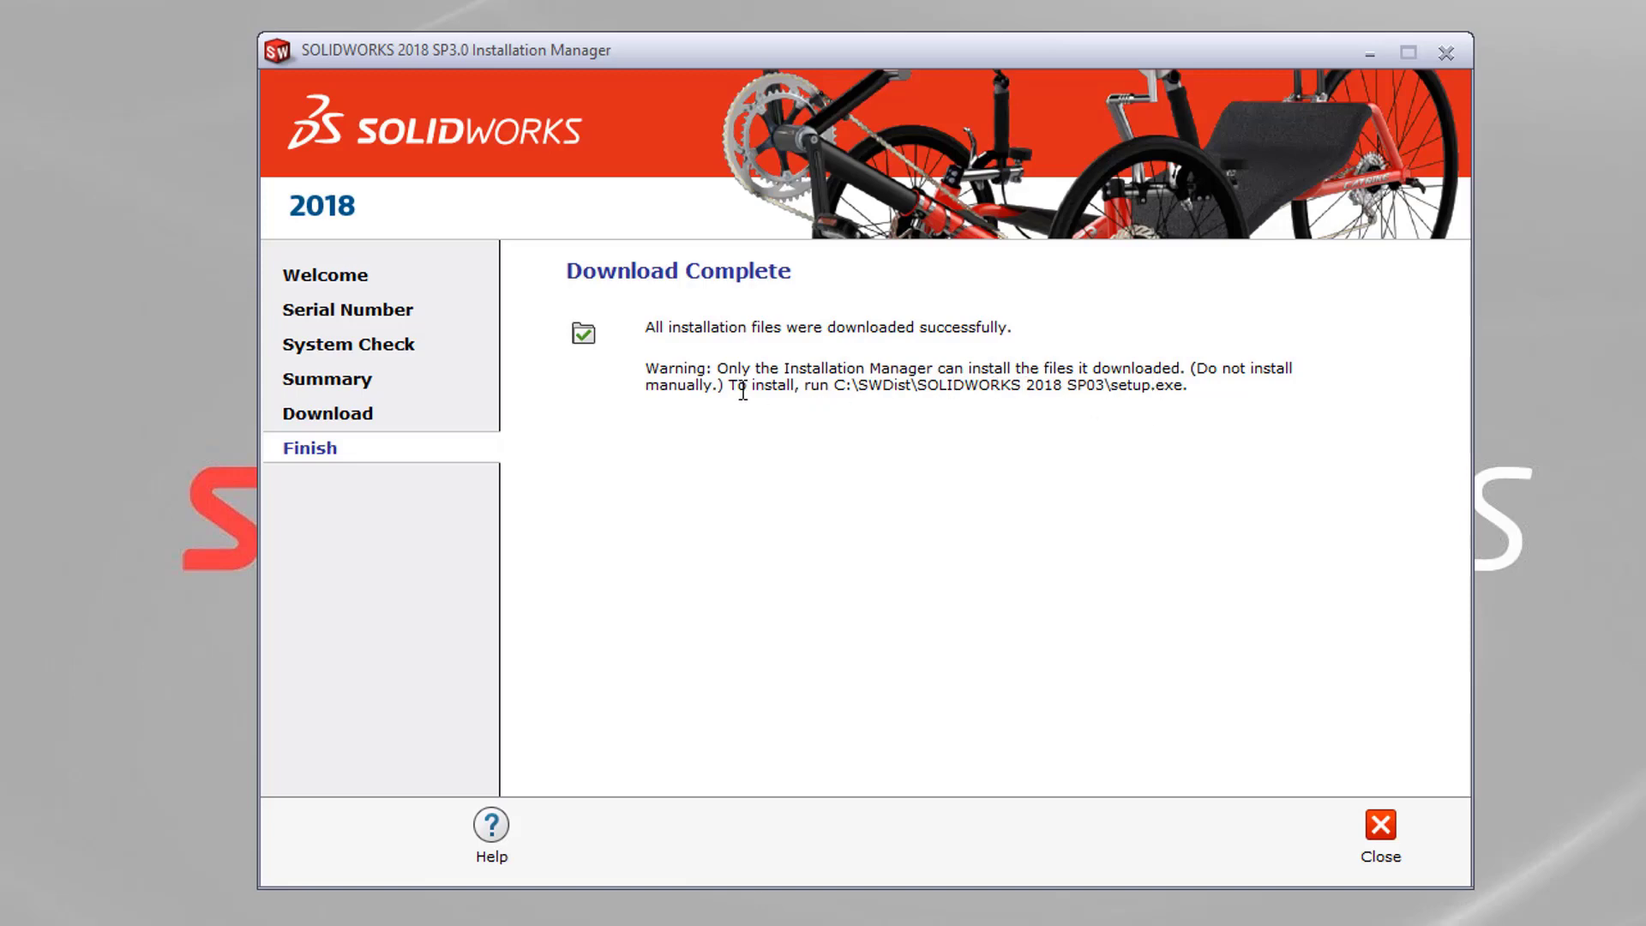
Leave the Installation Manager and open the folder C:\SWDist\SOLIDWORKS 2018 SP03 in File Explorer.
drag(736, 385, 1197, 386)
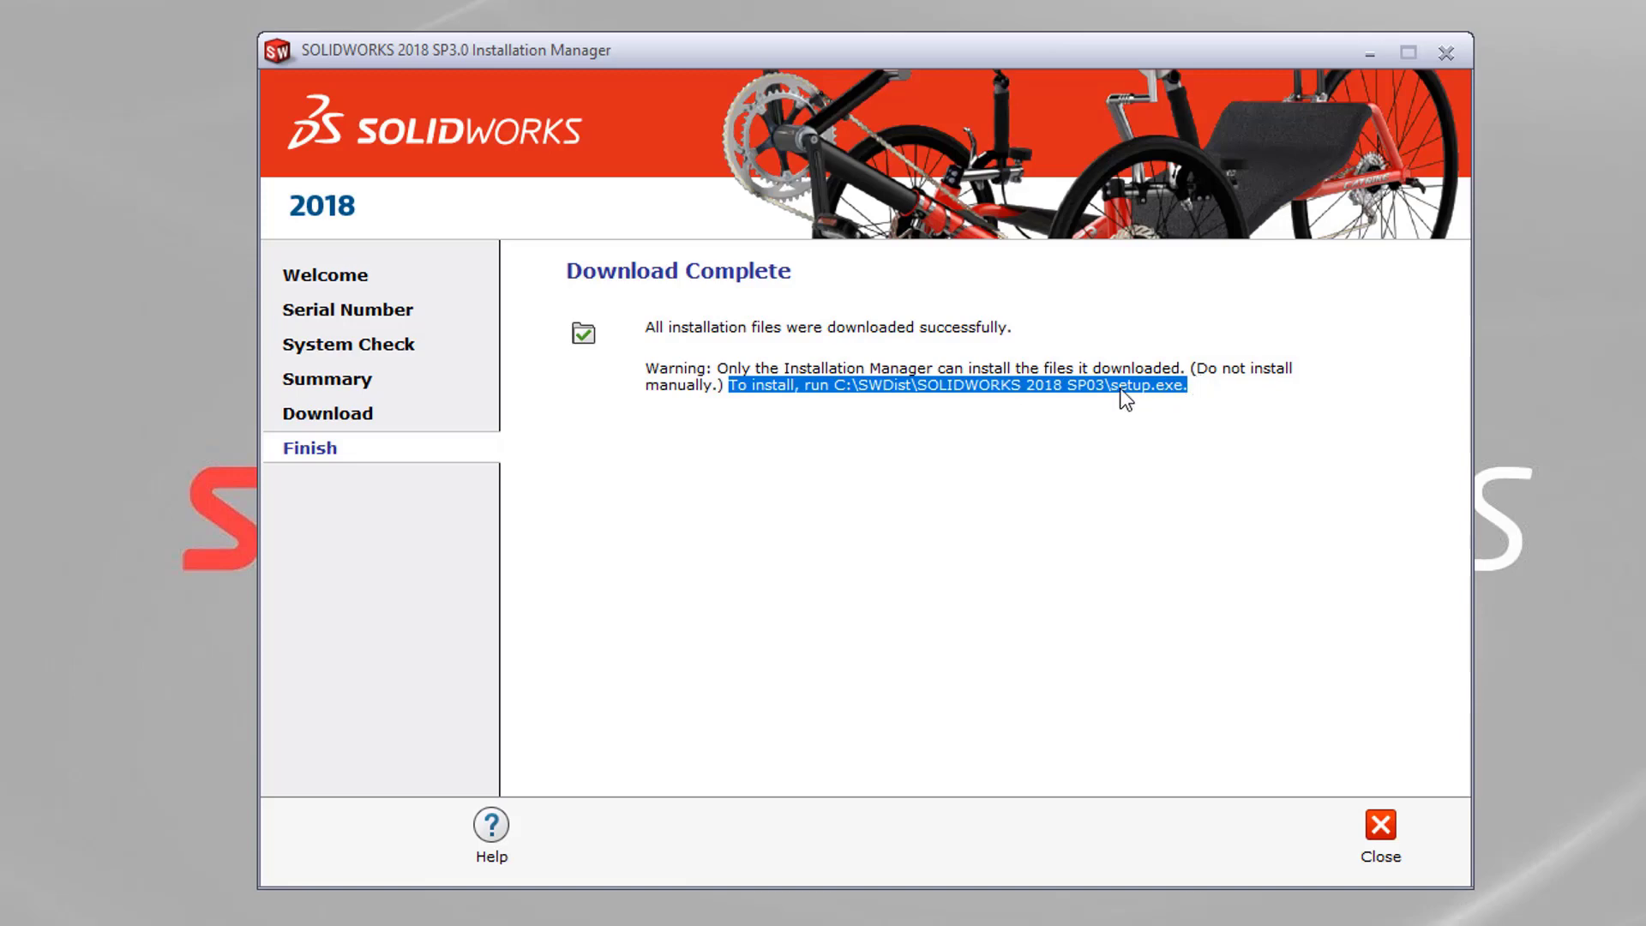
click(1209, 473)
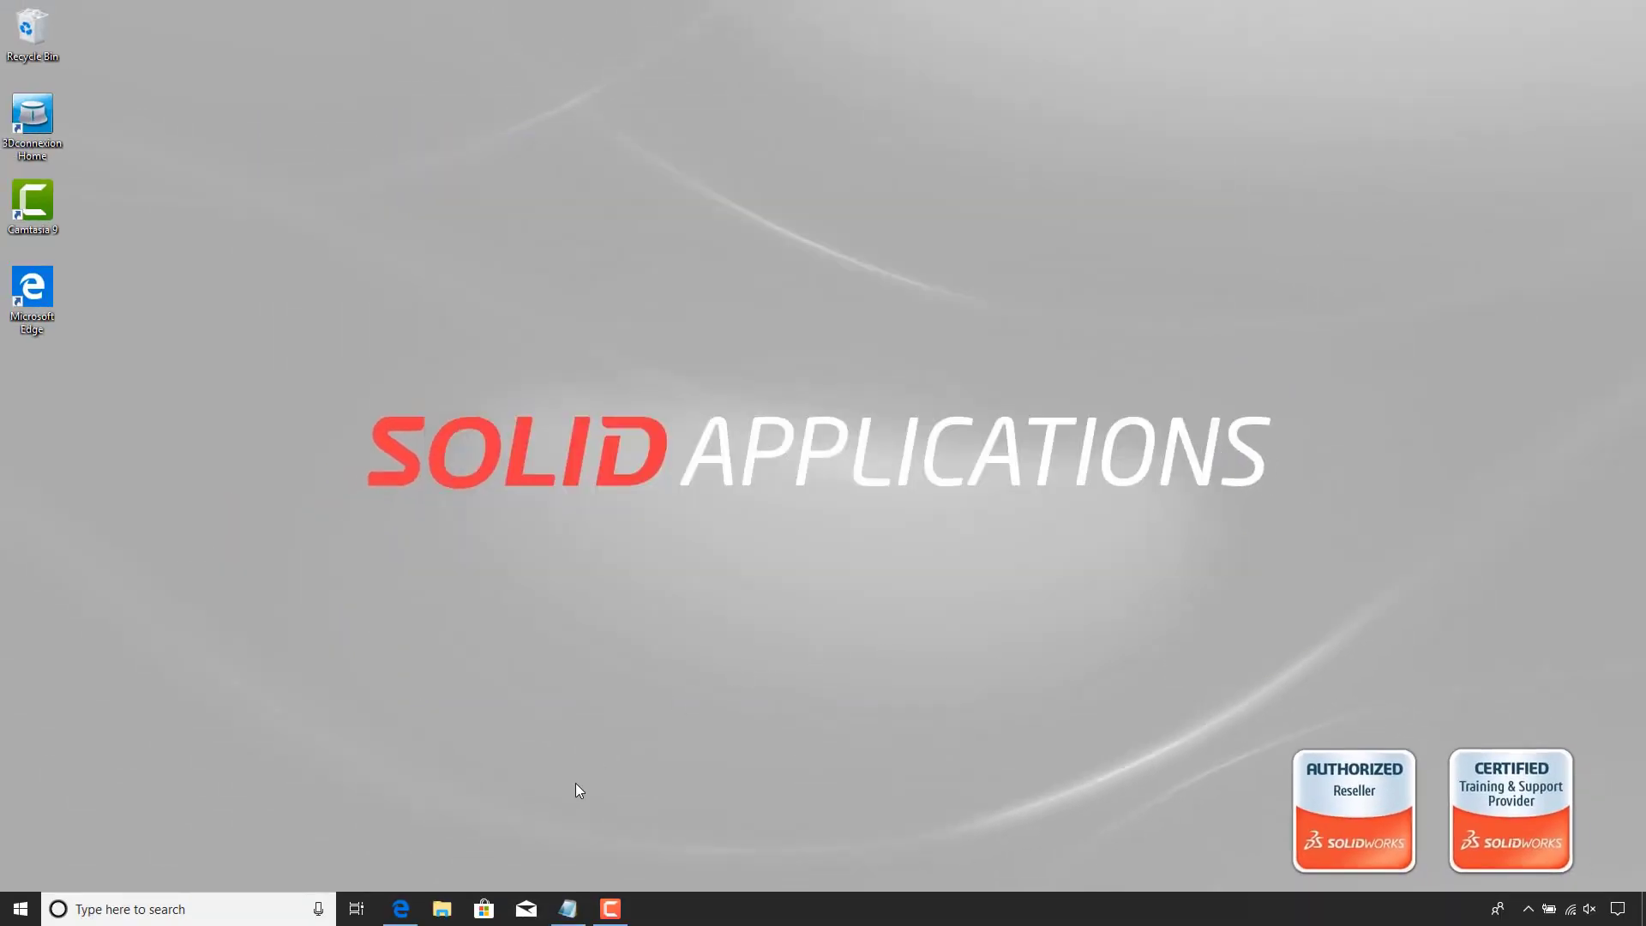
click(452, 906)
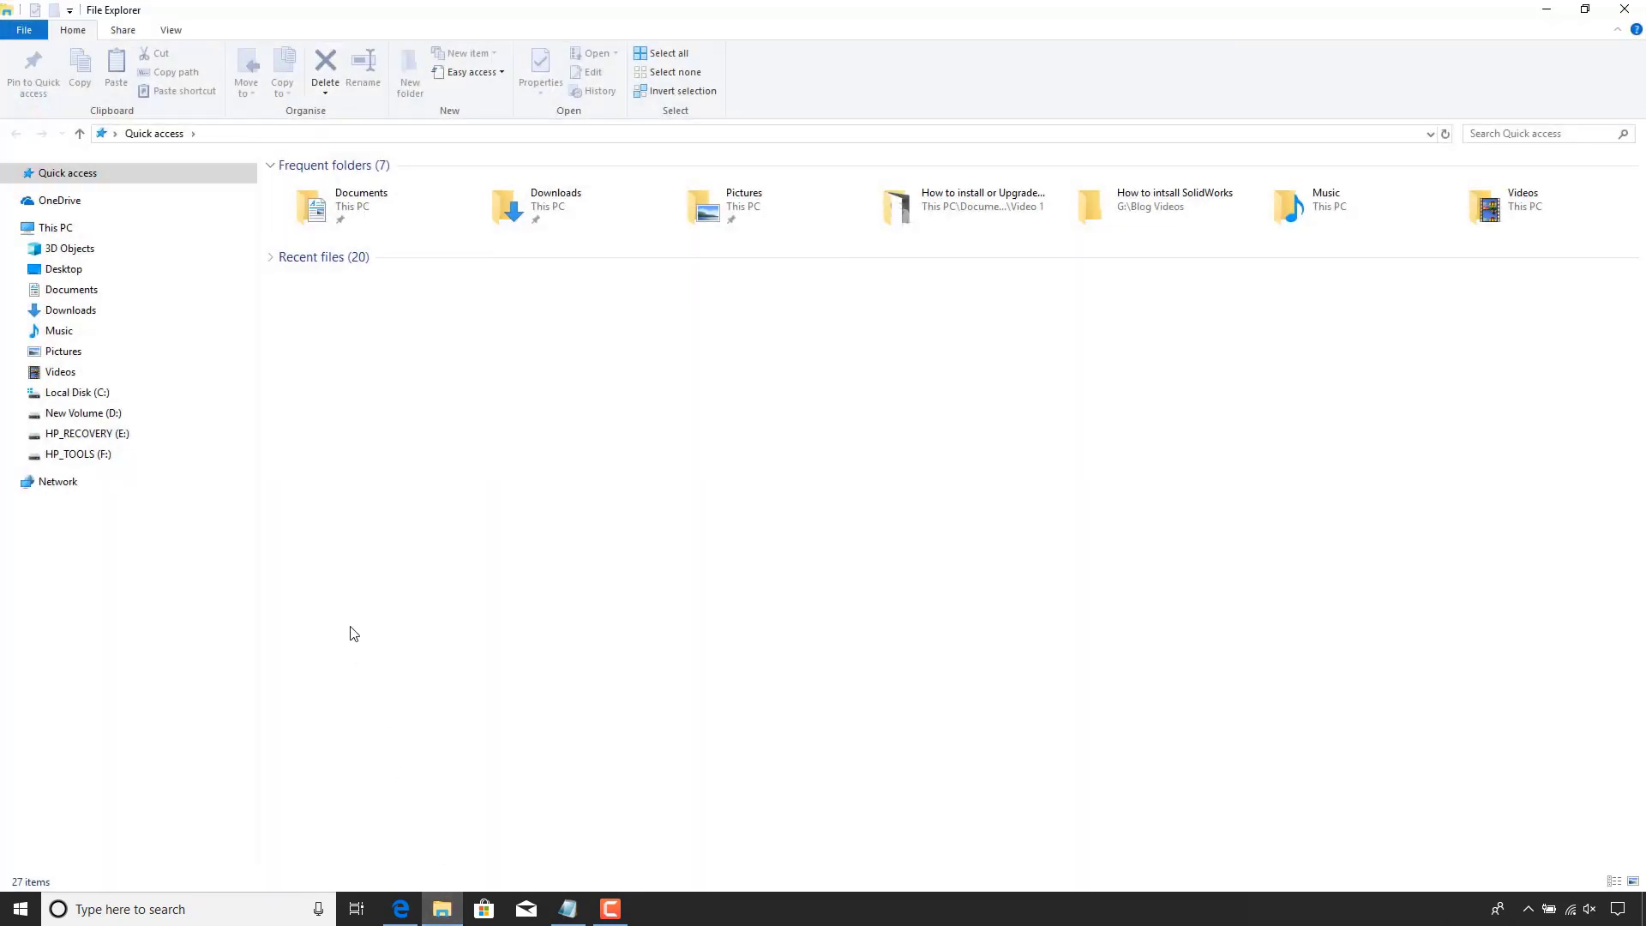
click(88, 394)
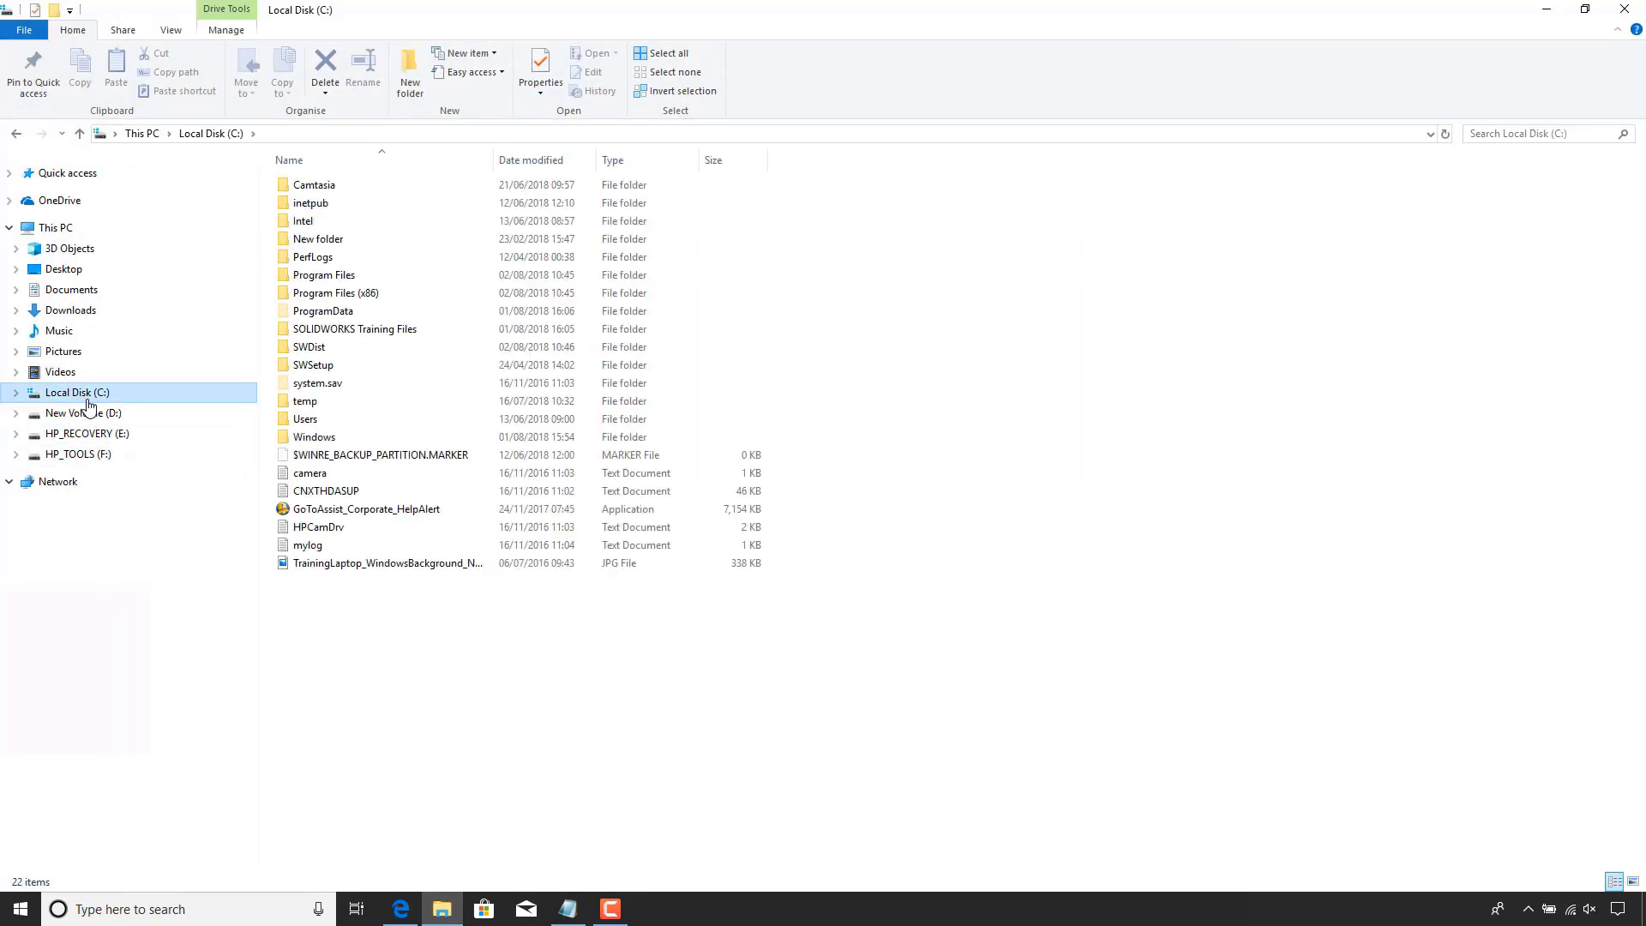
double_click(308, 348)
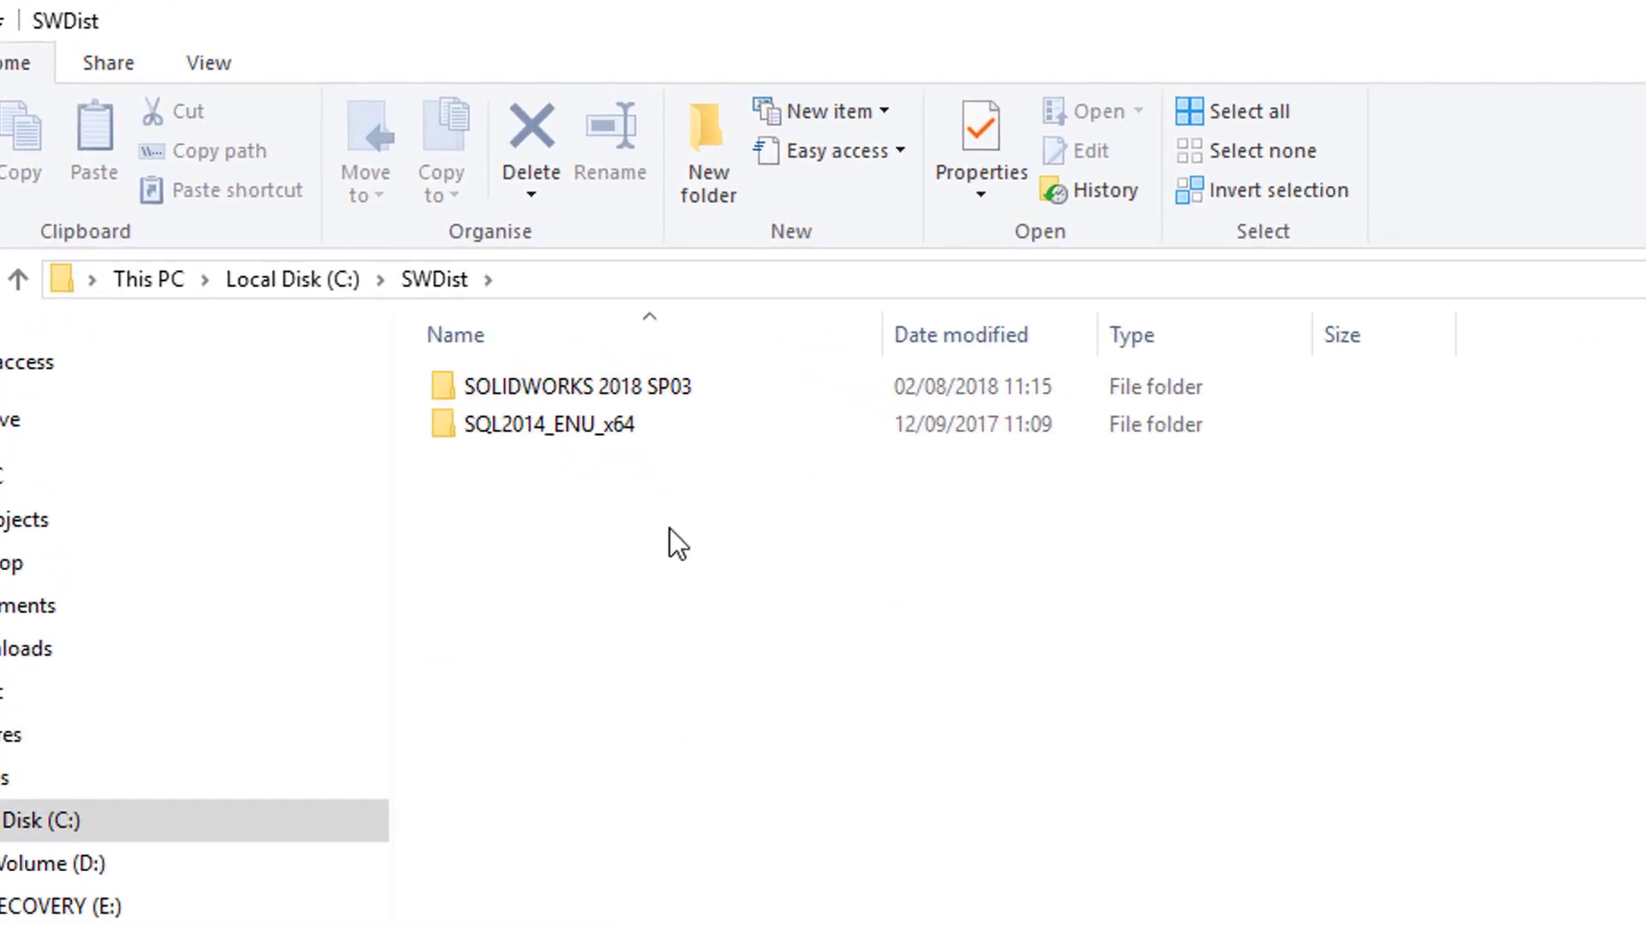
click(729, 377)
double_click(501, 242)
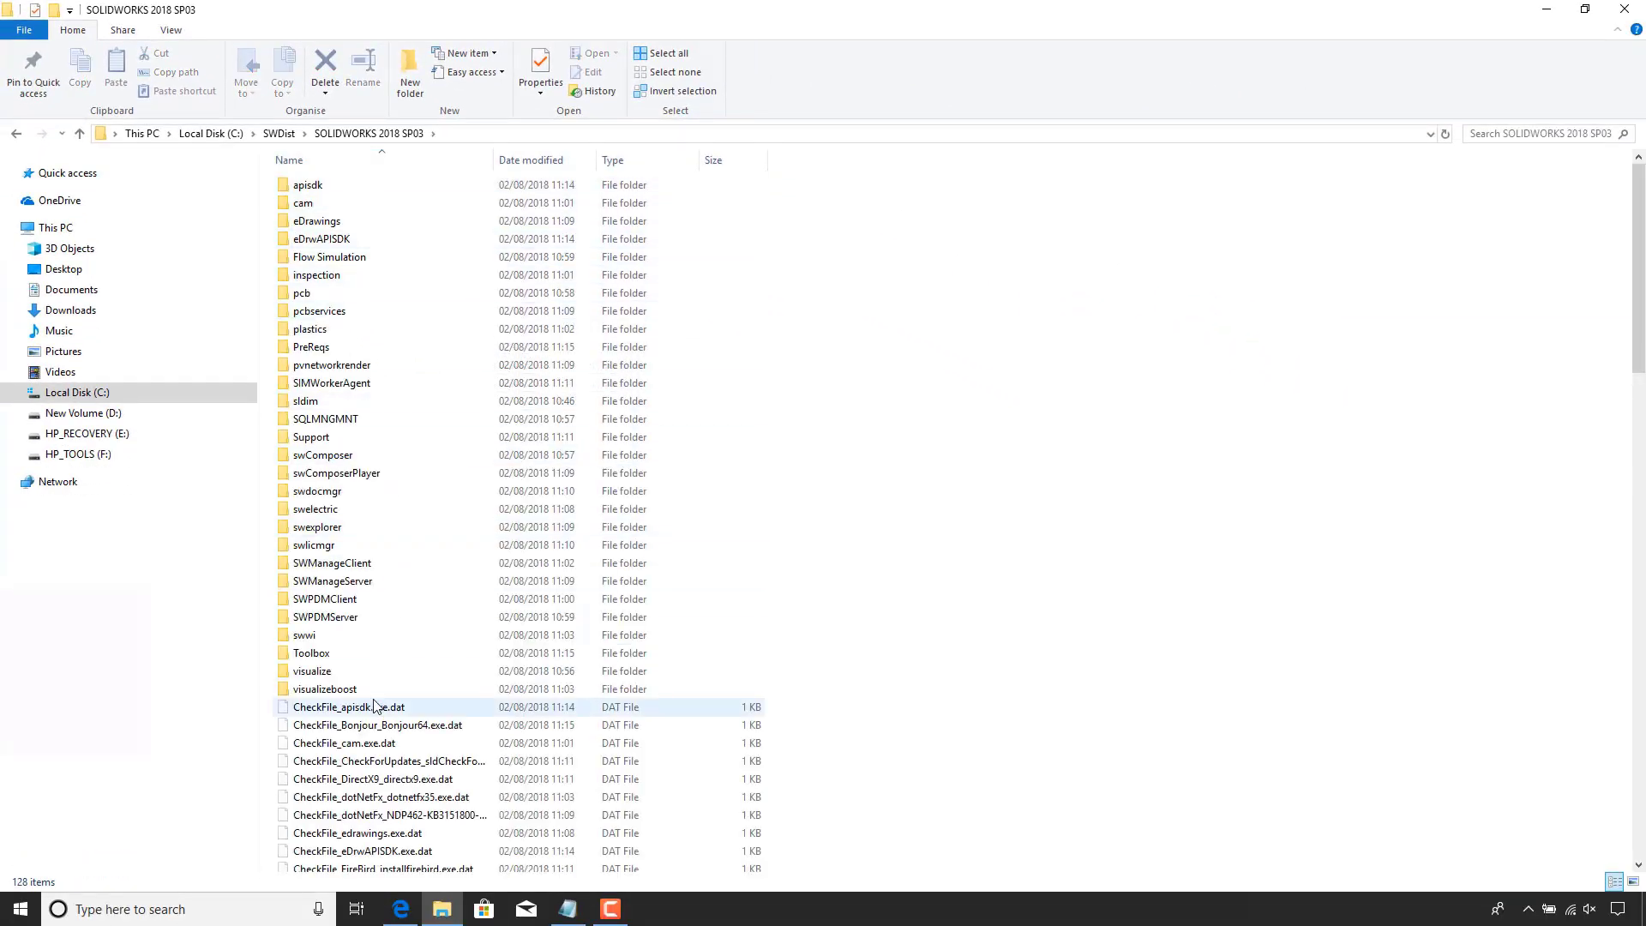
Run the setup application from the SOLIDWORKS 2018 SP03 folder as administrator.
scroll(420, 610, down, 20)
scroll(420, 611, down, 8)
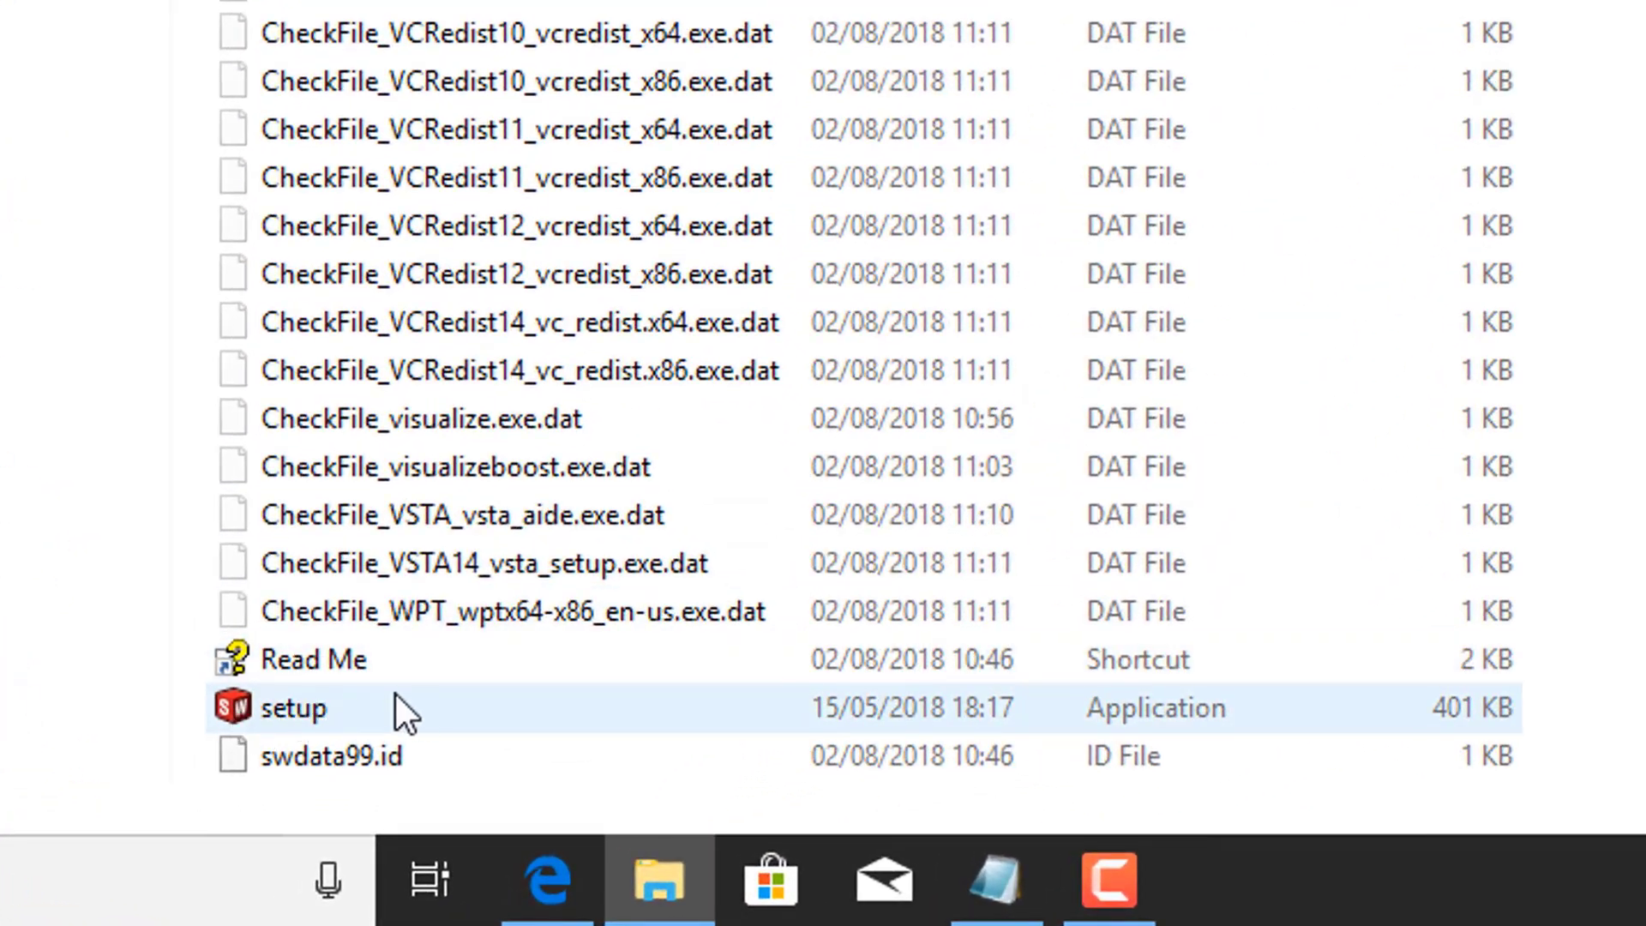
right_click(435, 702)
right_click(326, 703)
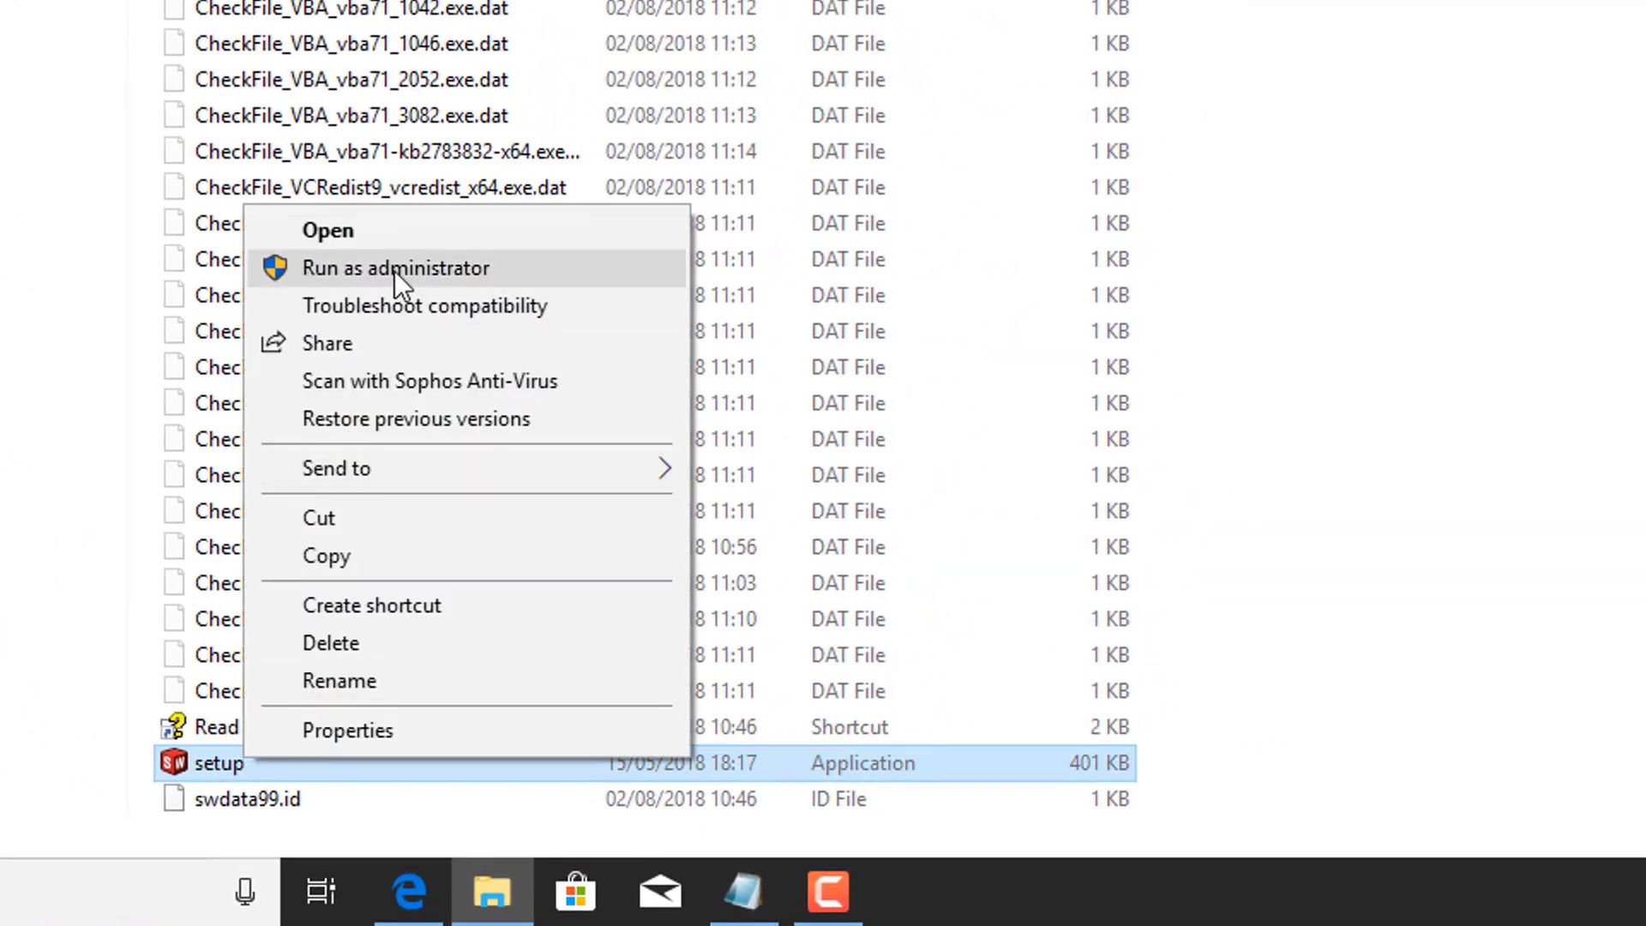
click(520, 269)
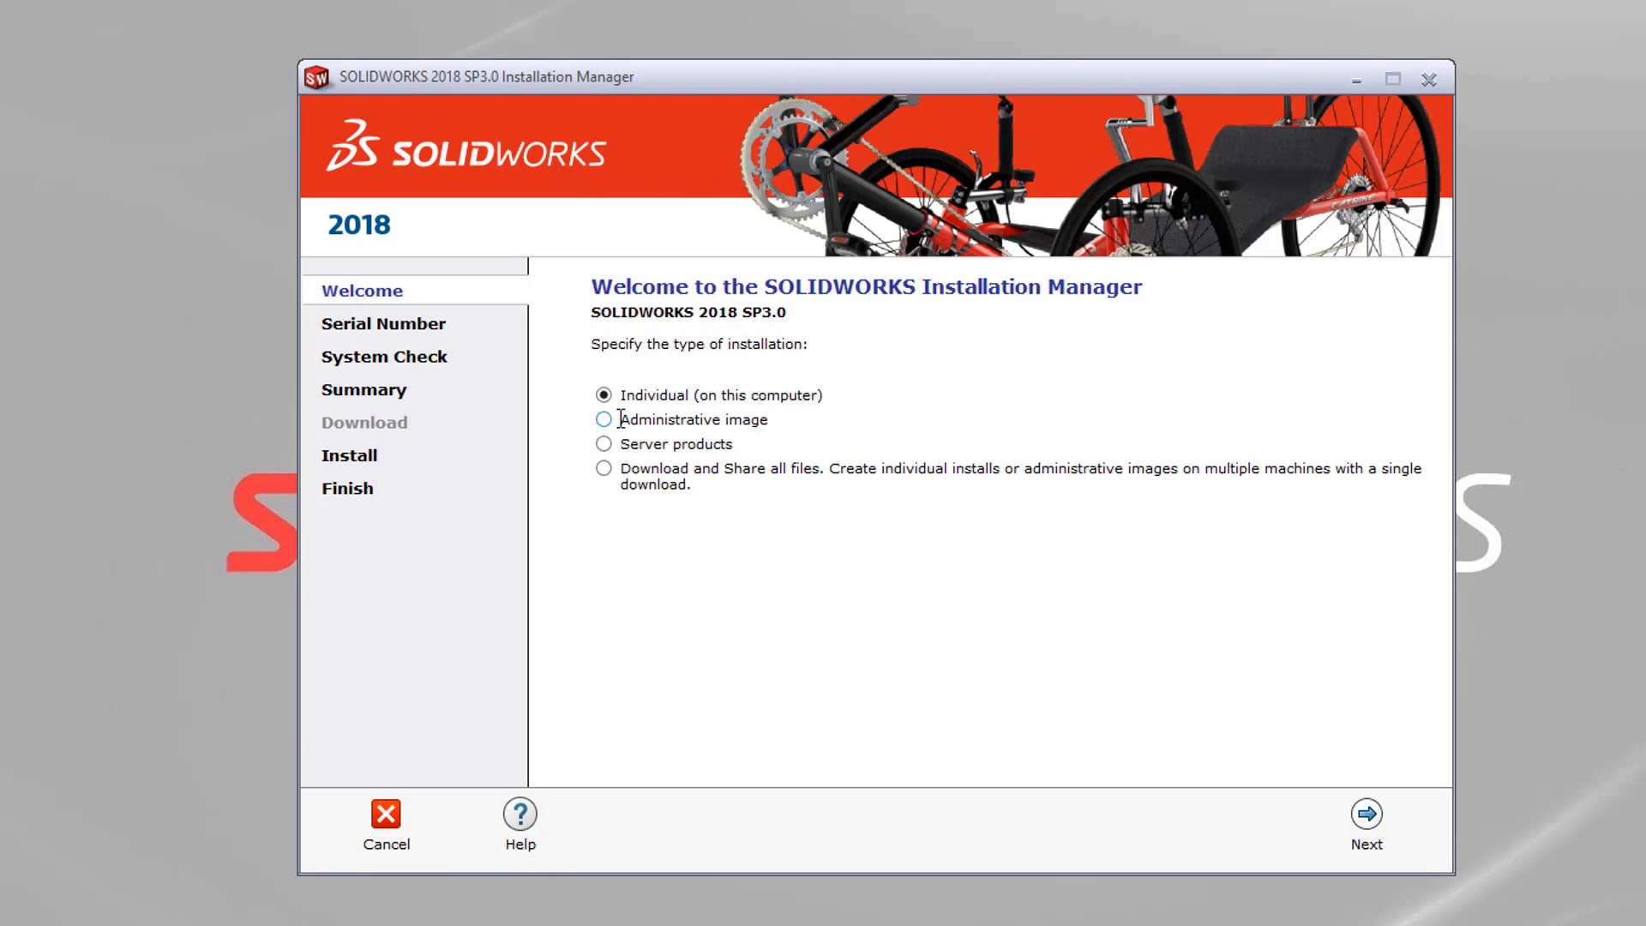
Choose the Individual (on this computer) installation and continue past the serial number page to the summary.
drag(823, 398, 663, 405)
click(855, 390)
click(1369, 822)
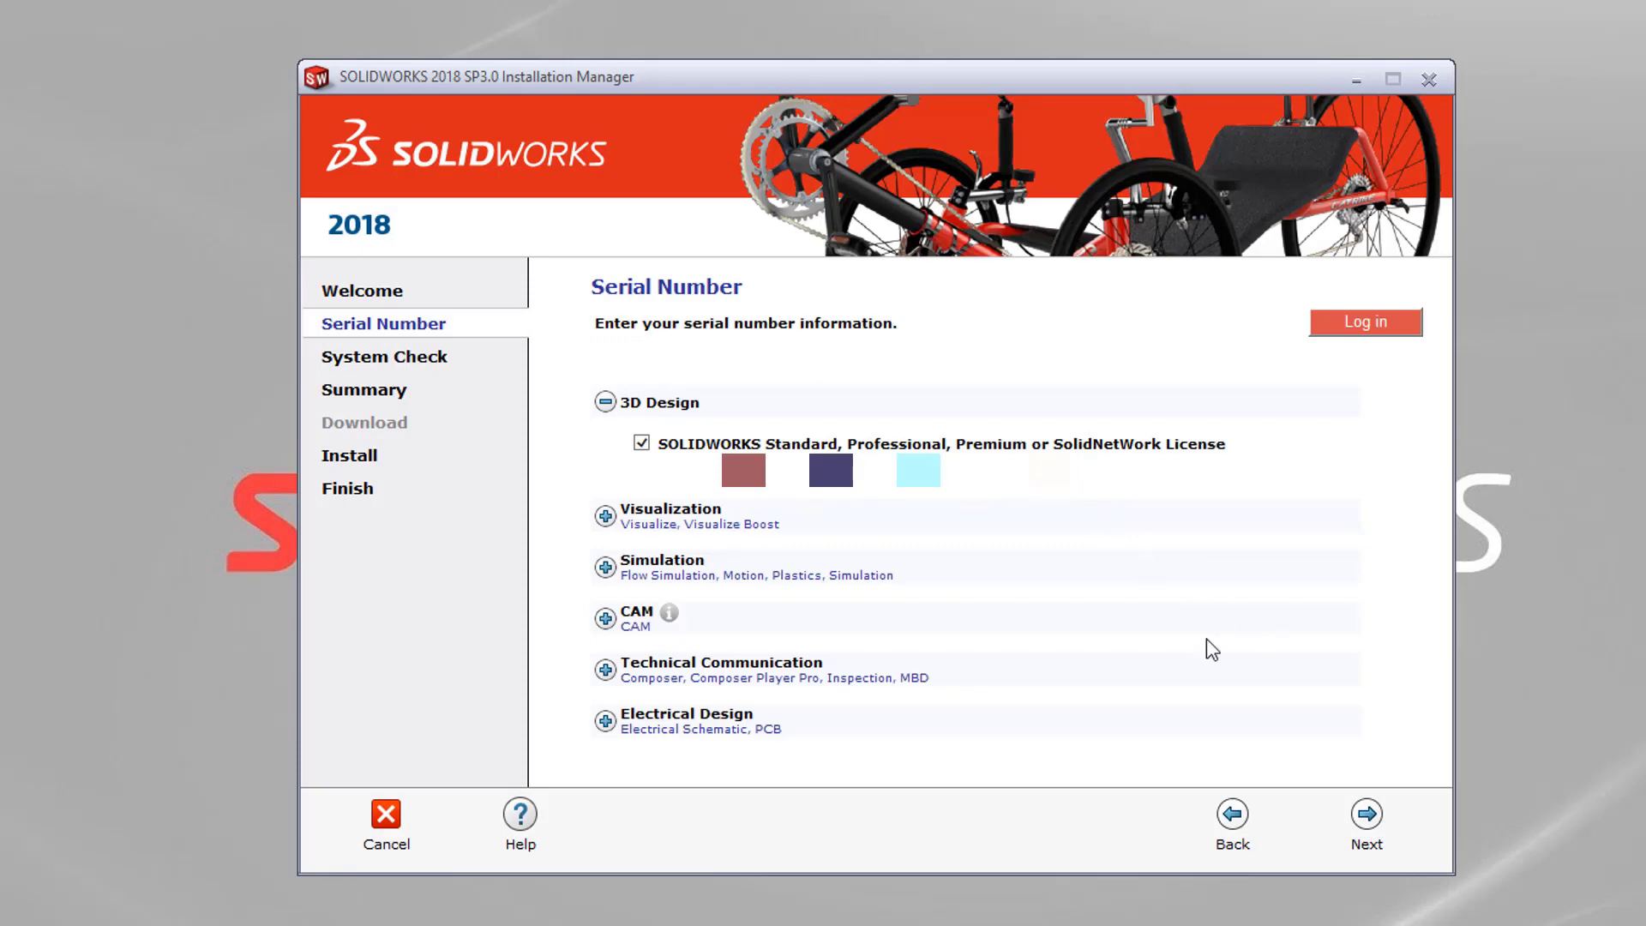
click(1372, 823)
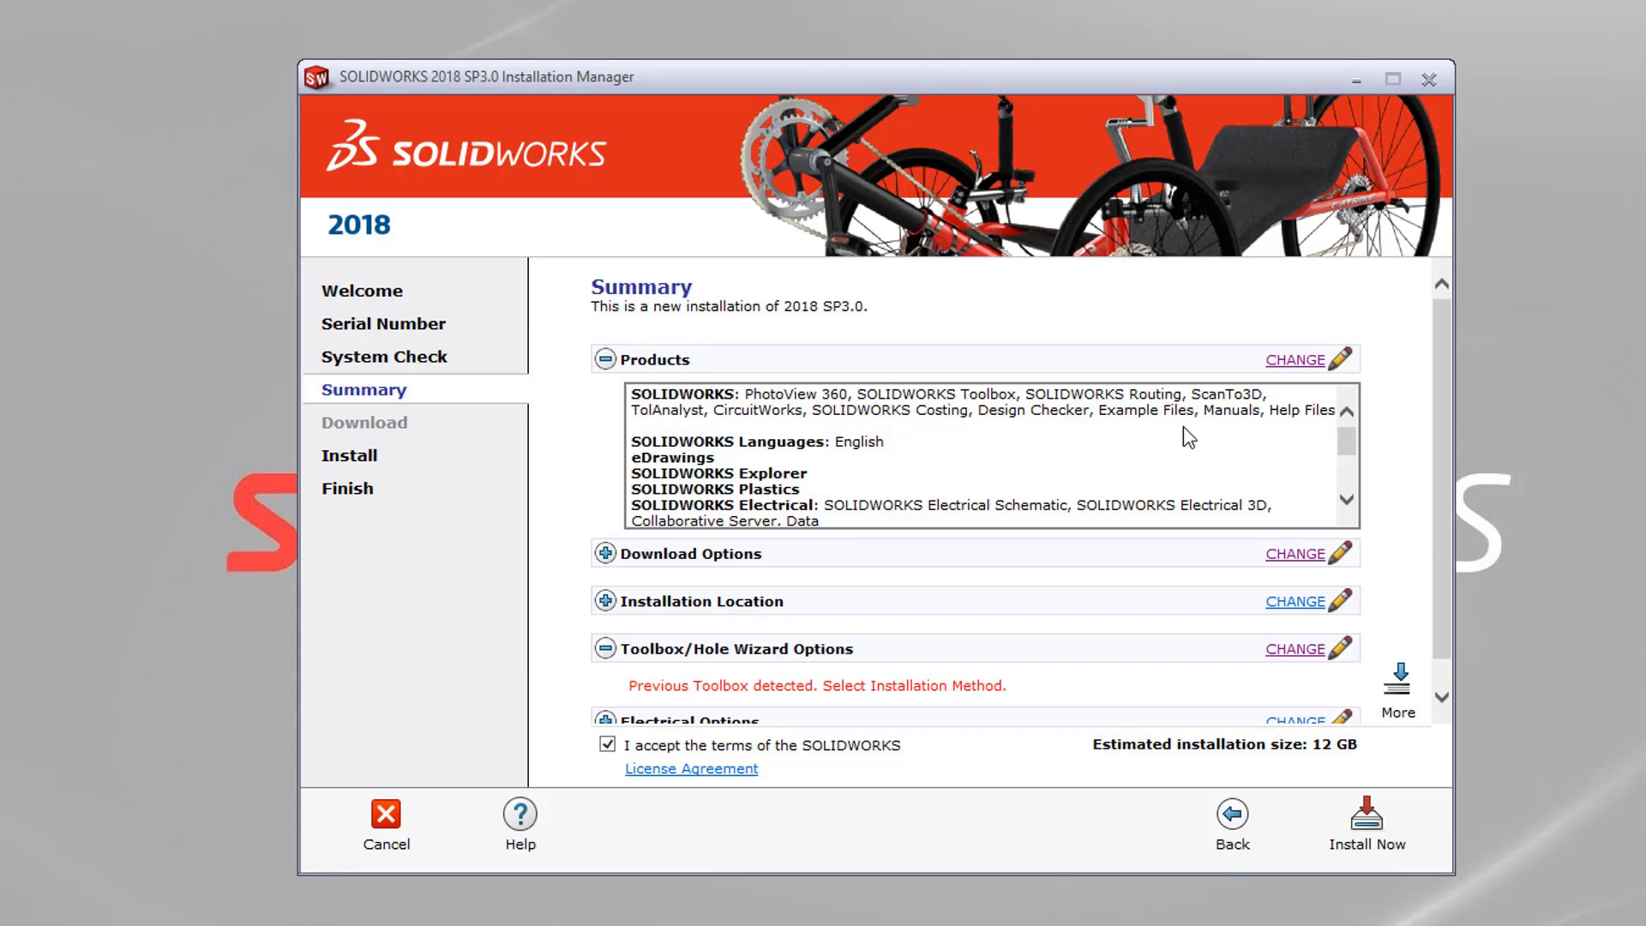
Exclude SOLIDWORKS Motion, Simulation, CAM, Electrical and Plastics from the product selection and start the installation.
click(1299, 361)
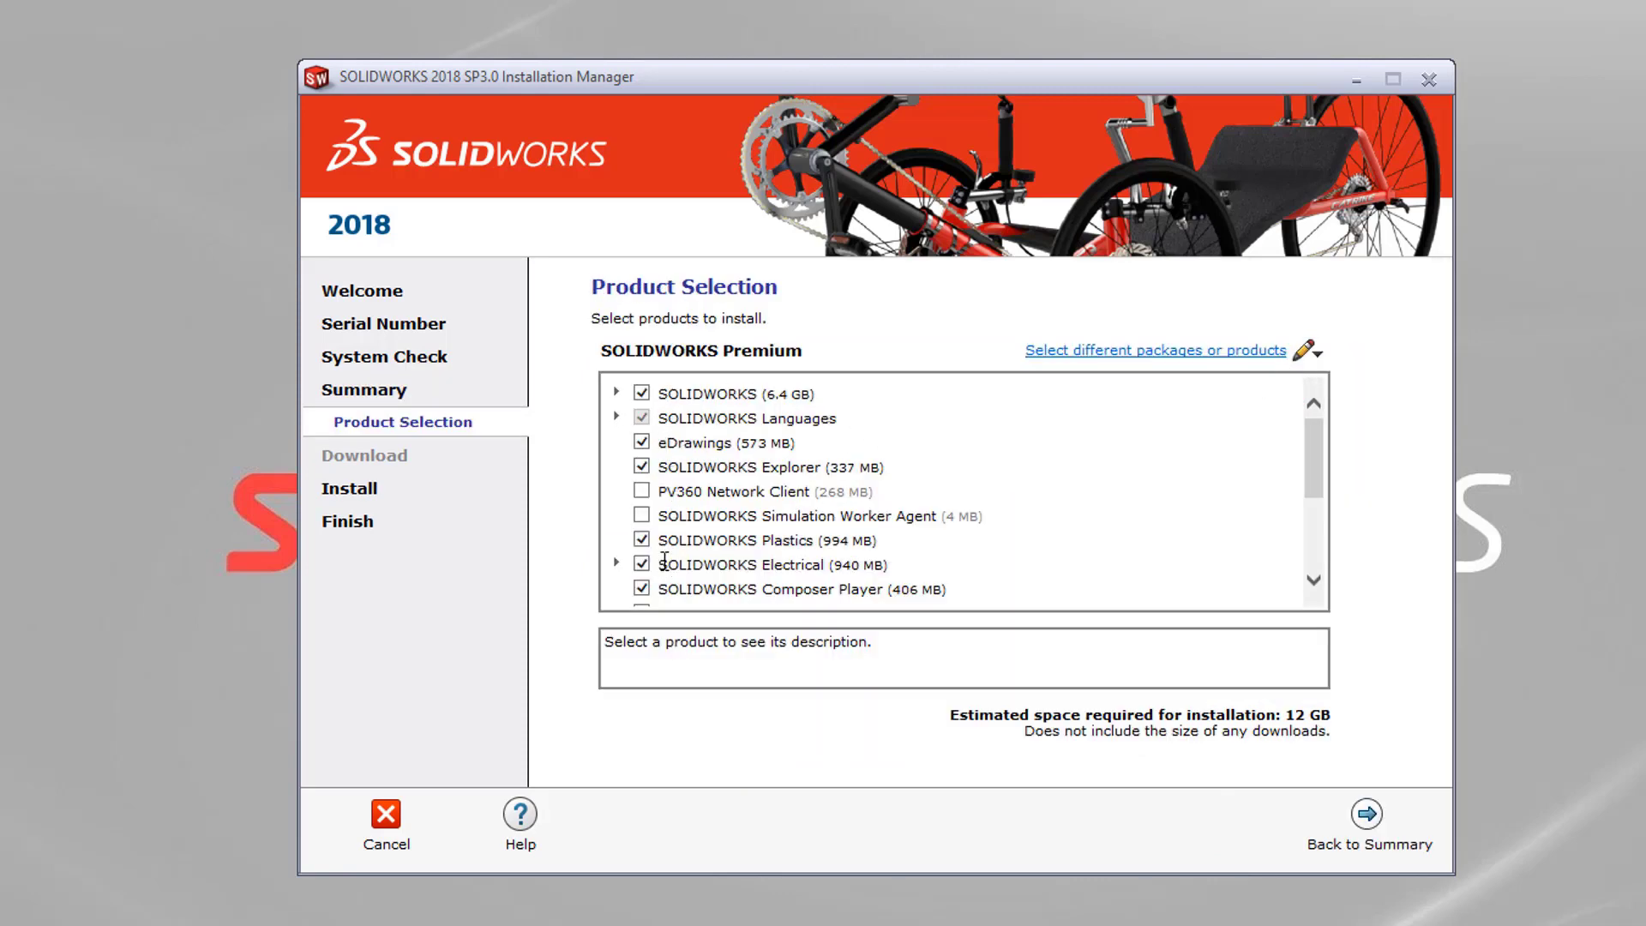
scroll(670, 573, down, 3)
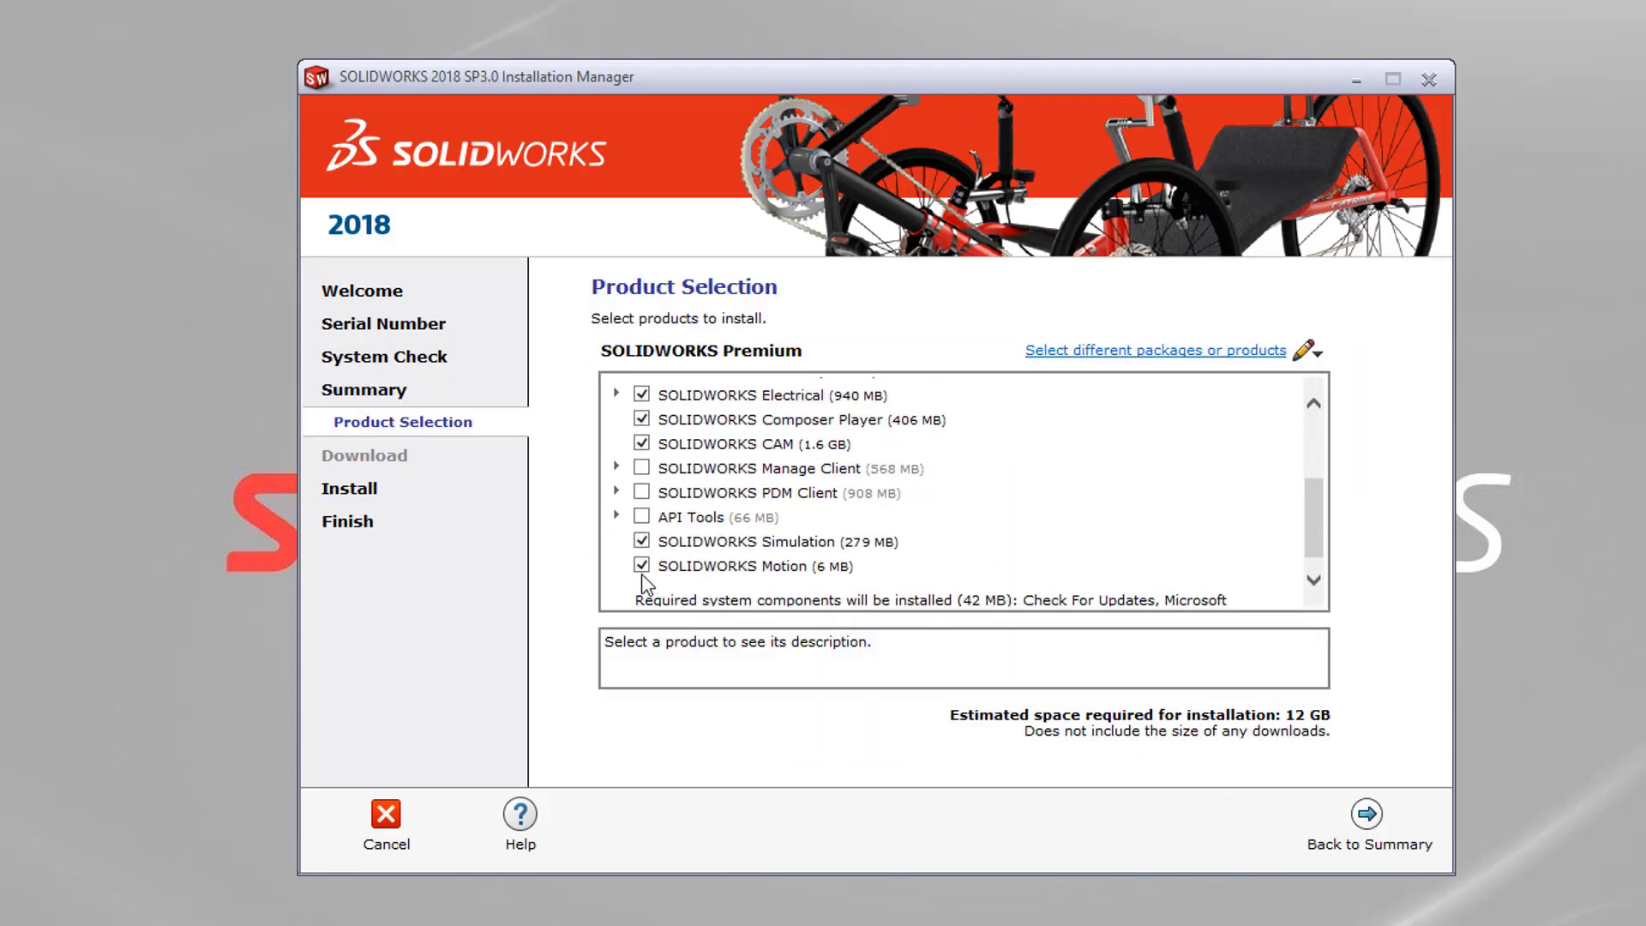
click(642, 565)
click(642, 541)
scroll(644, 549, up, 3)
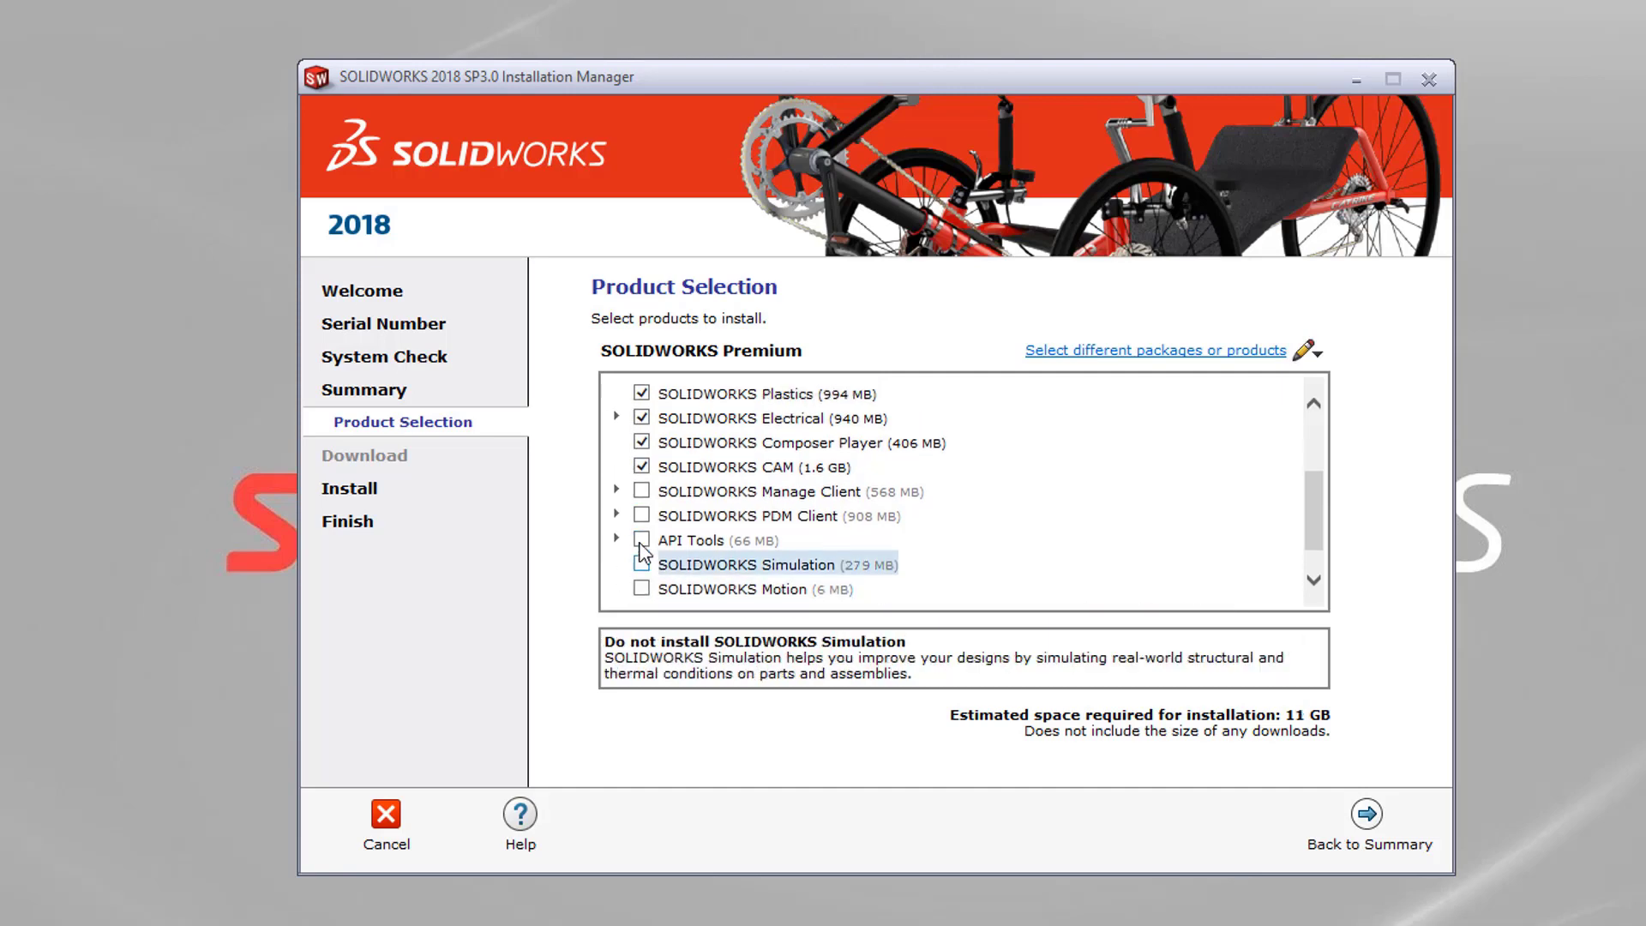
click(641, 555)
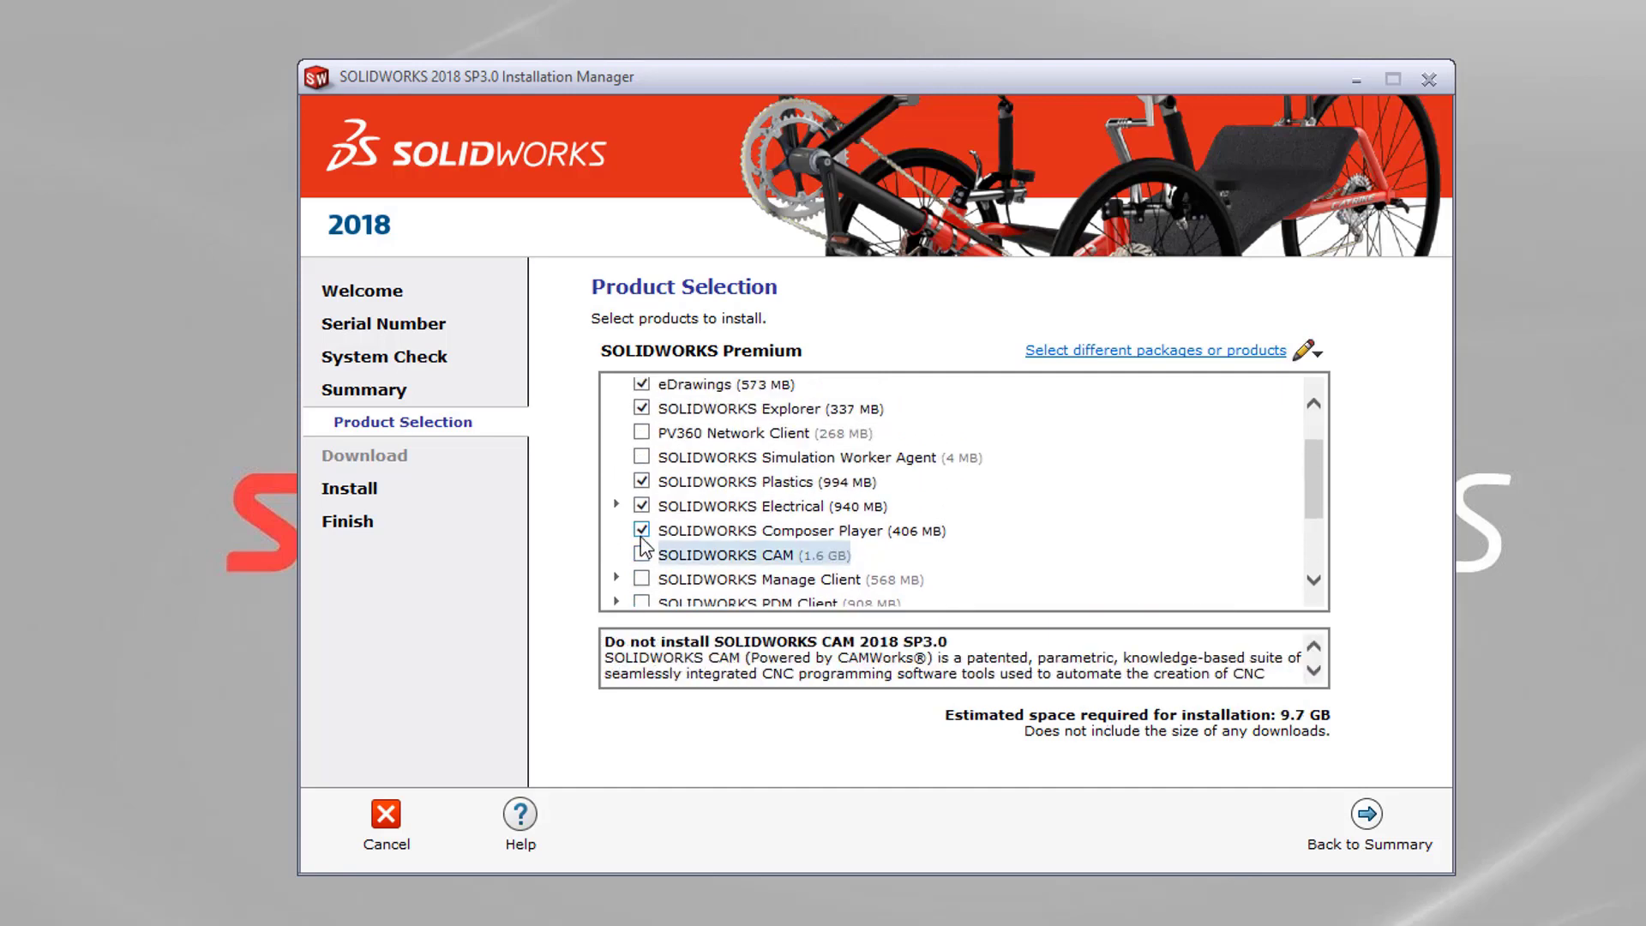
click(642, 505)
click(642, 482)
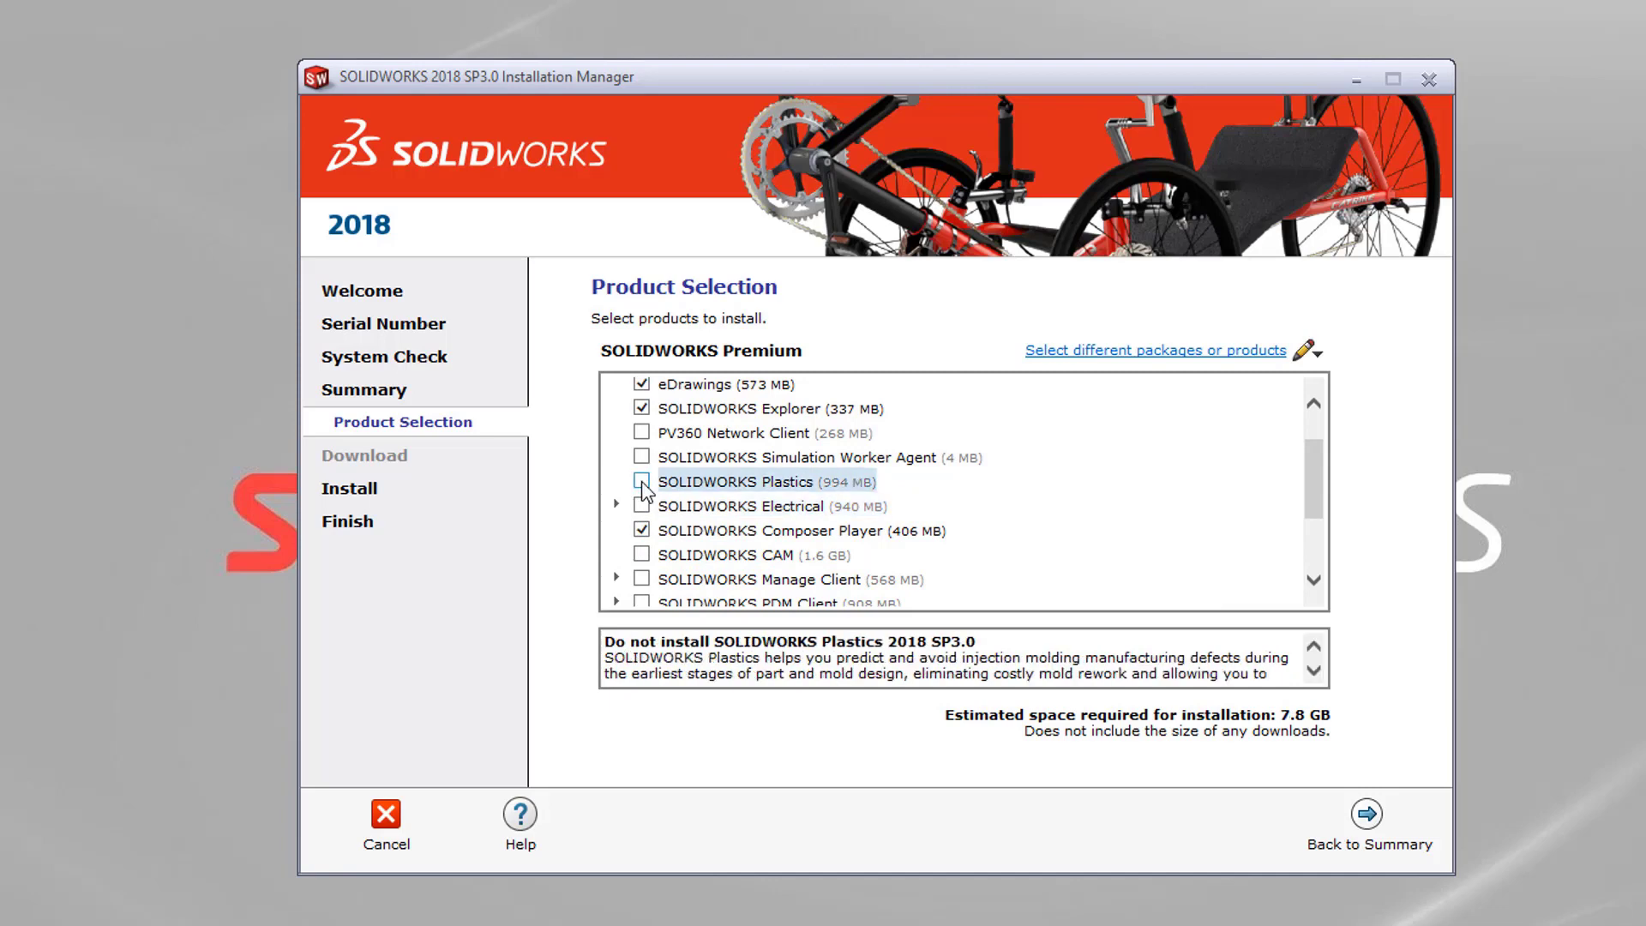
scroll(645, 490, up, 2)
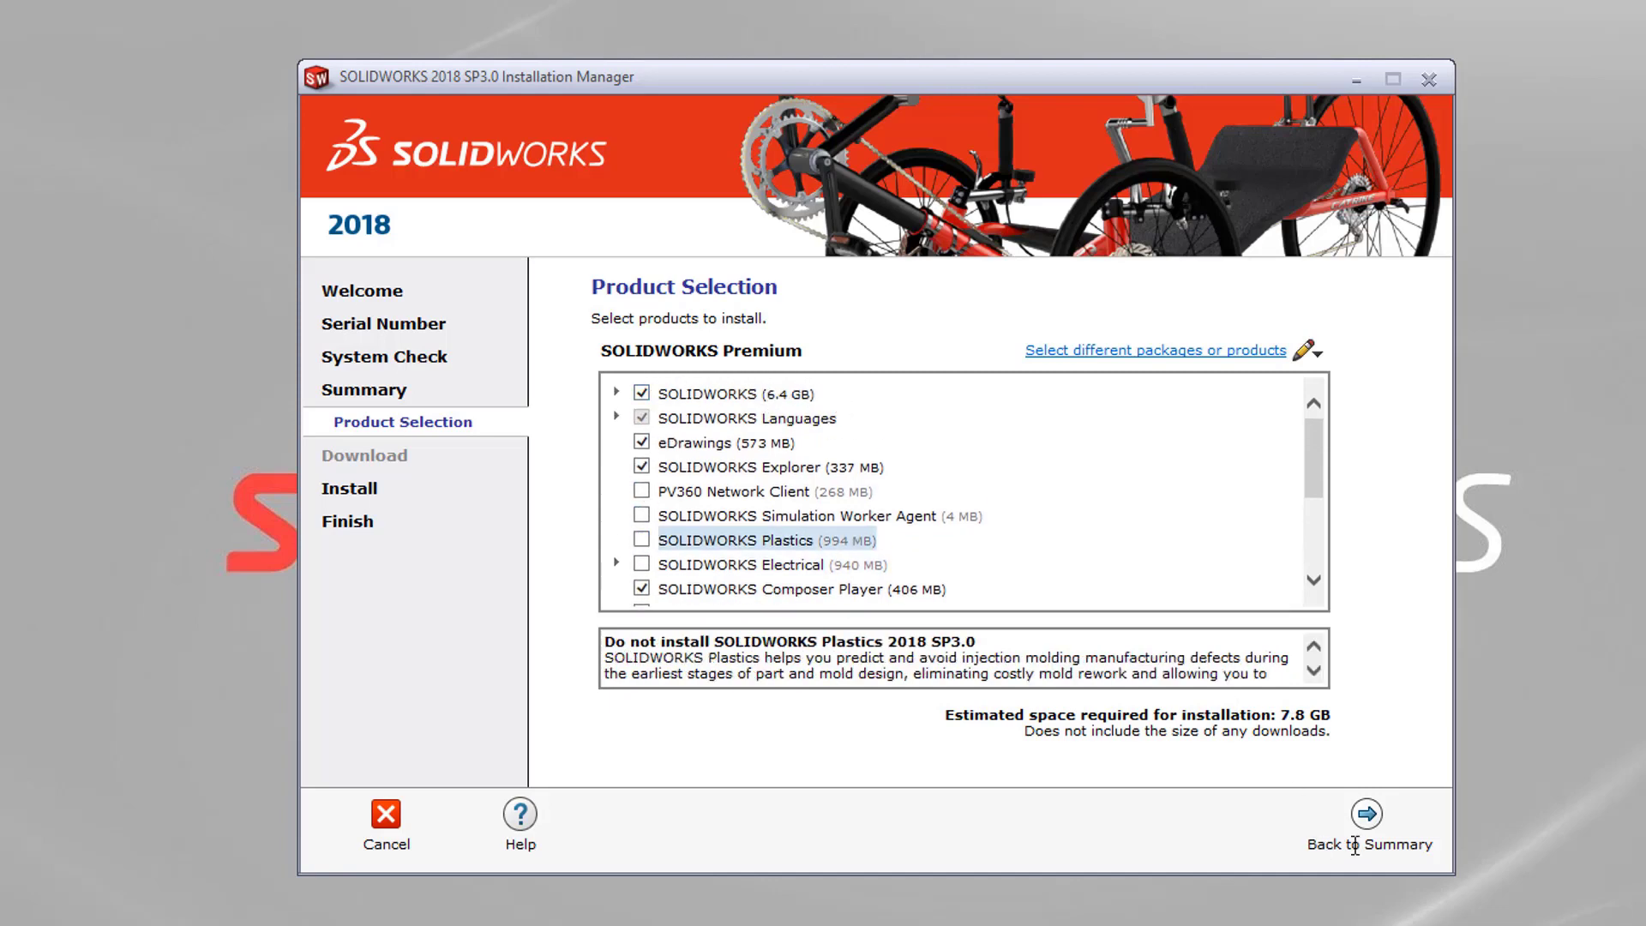
click(1368, 819)
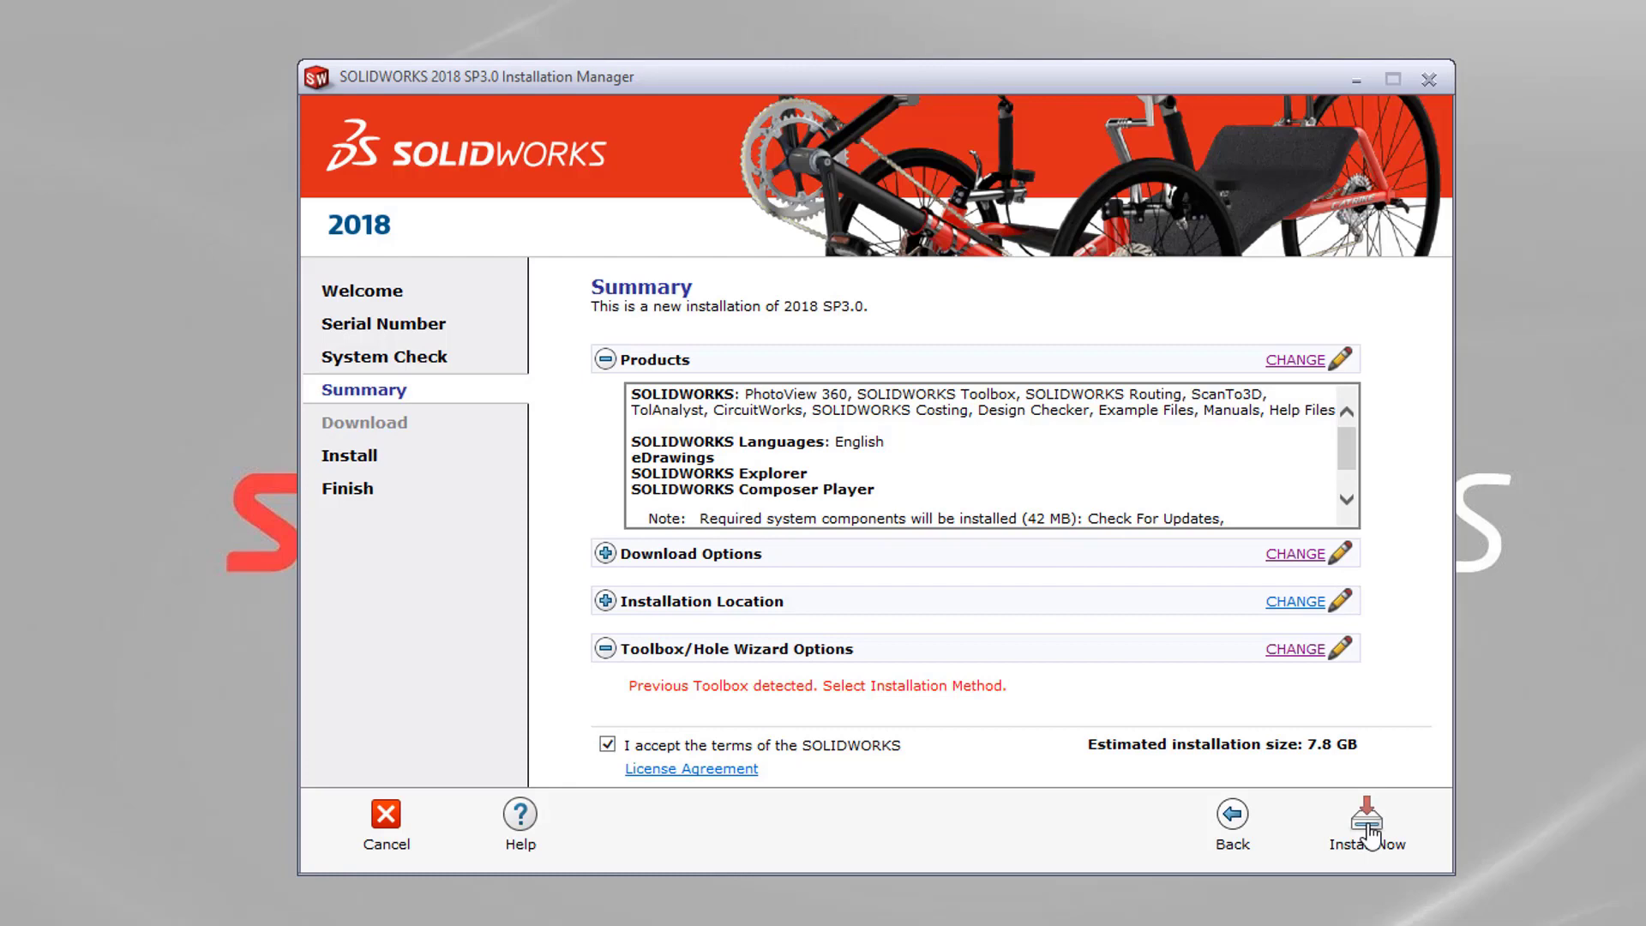
click(1368, 825)
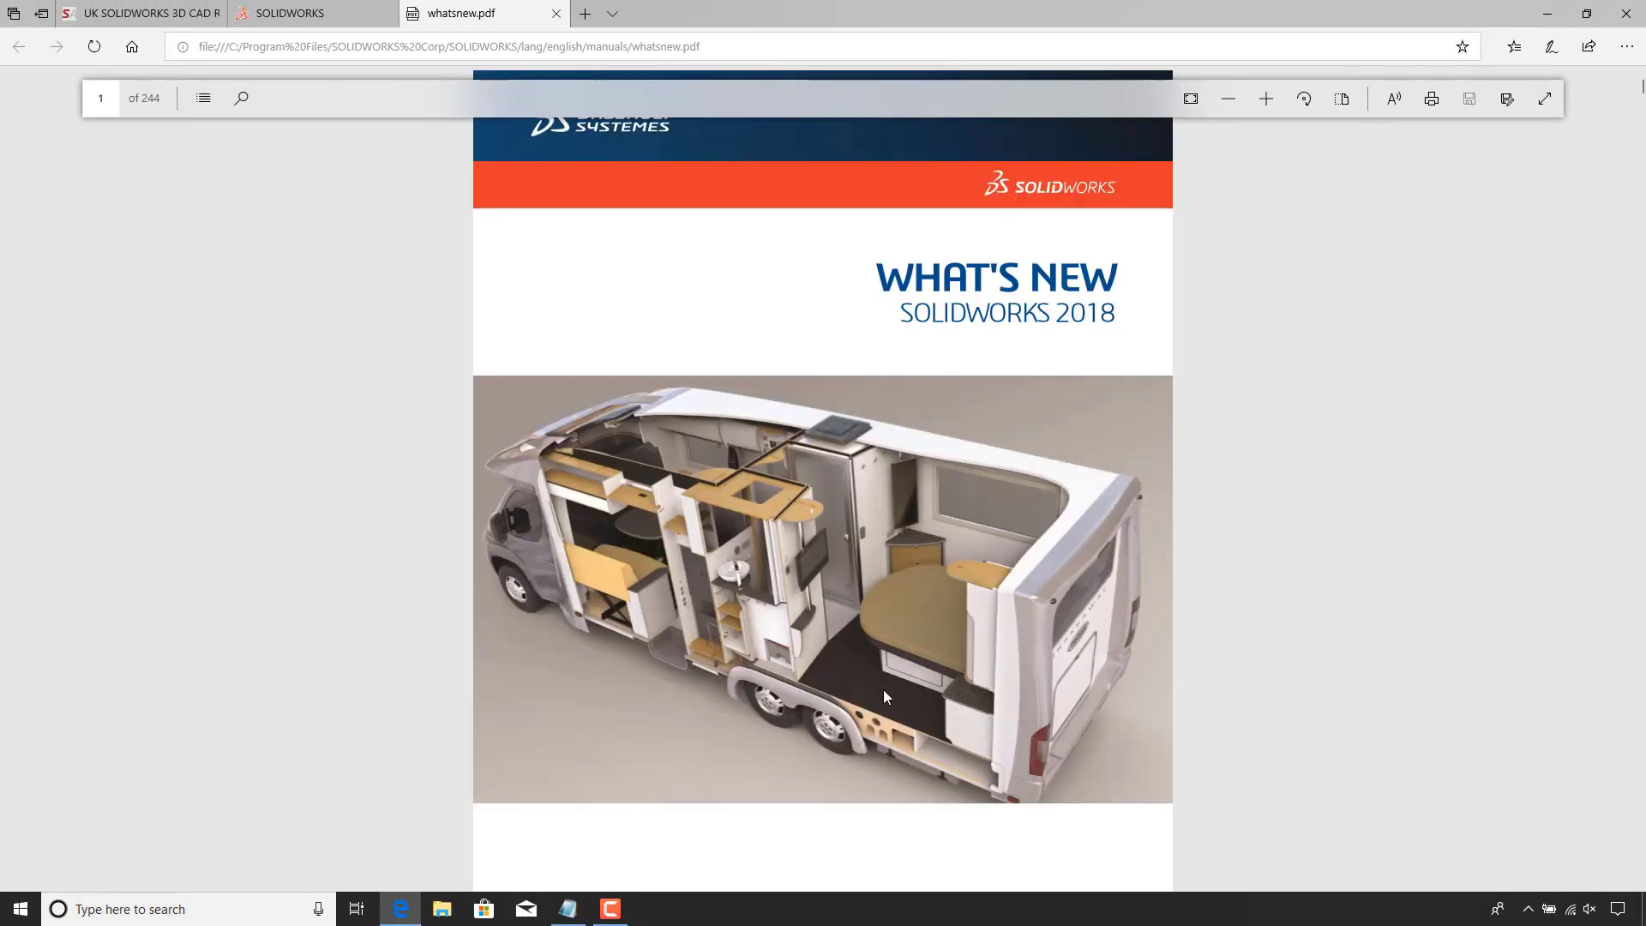
Skim the opening pages of the What's New SOLIDWORKS 2018 PDF and minimise the browser window.
scroll(886, 672, down, 20)
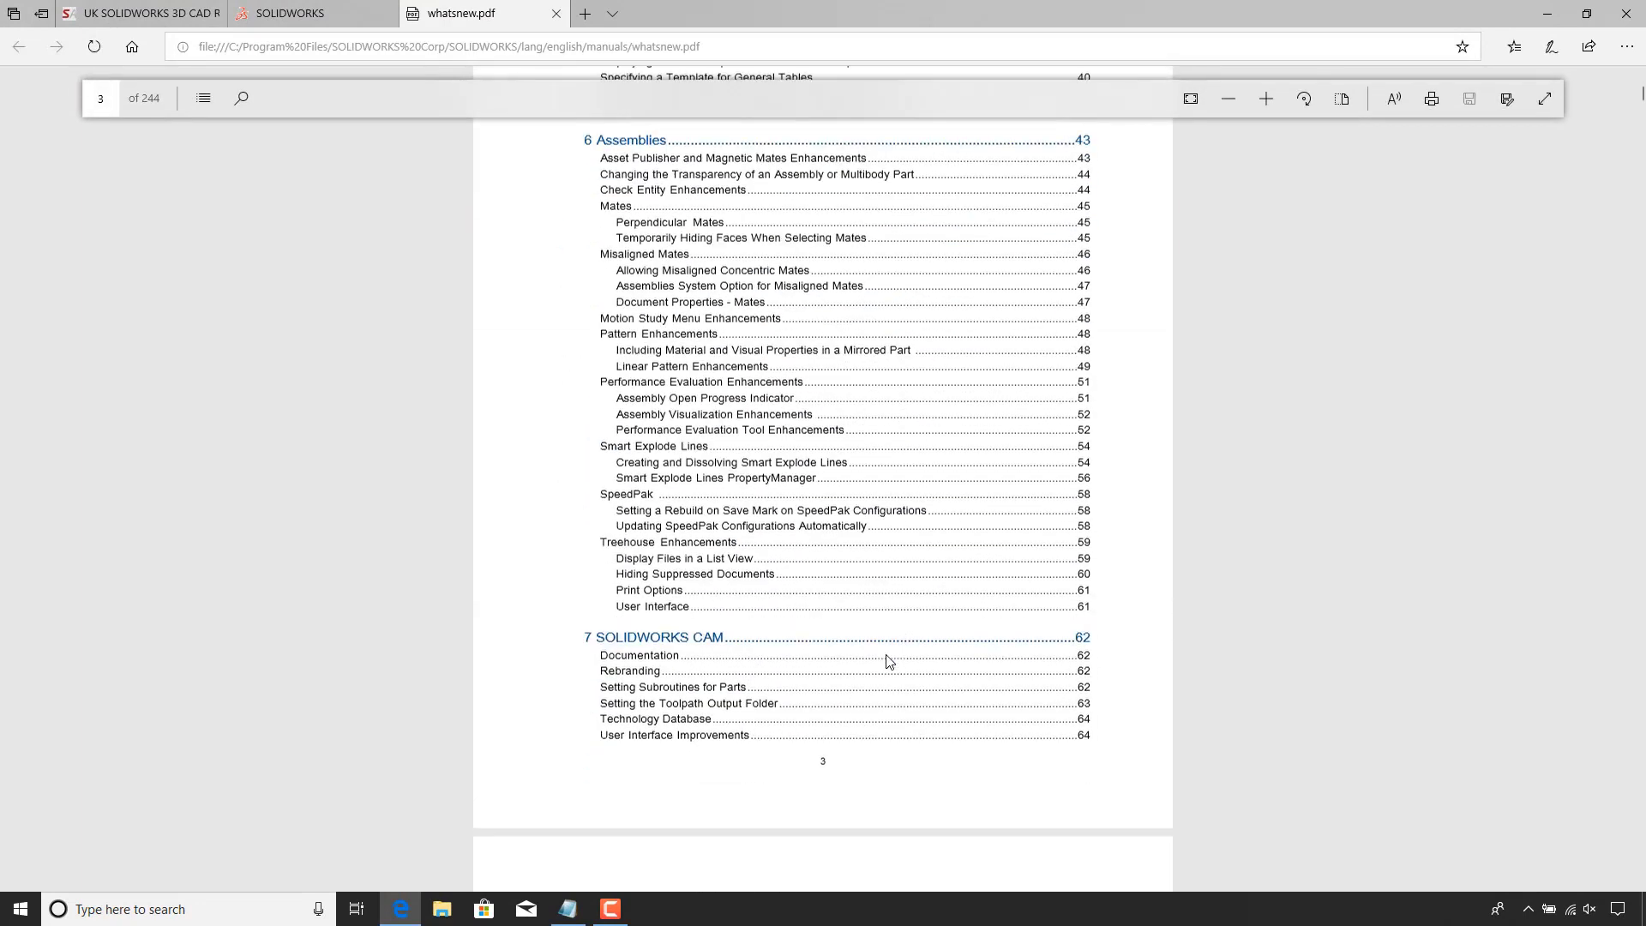
scroll(889, 660, down, 20)
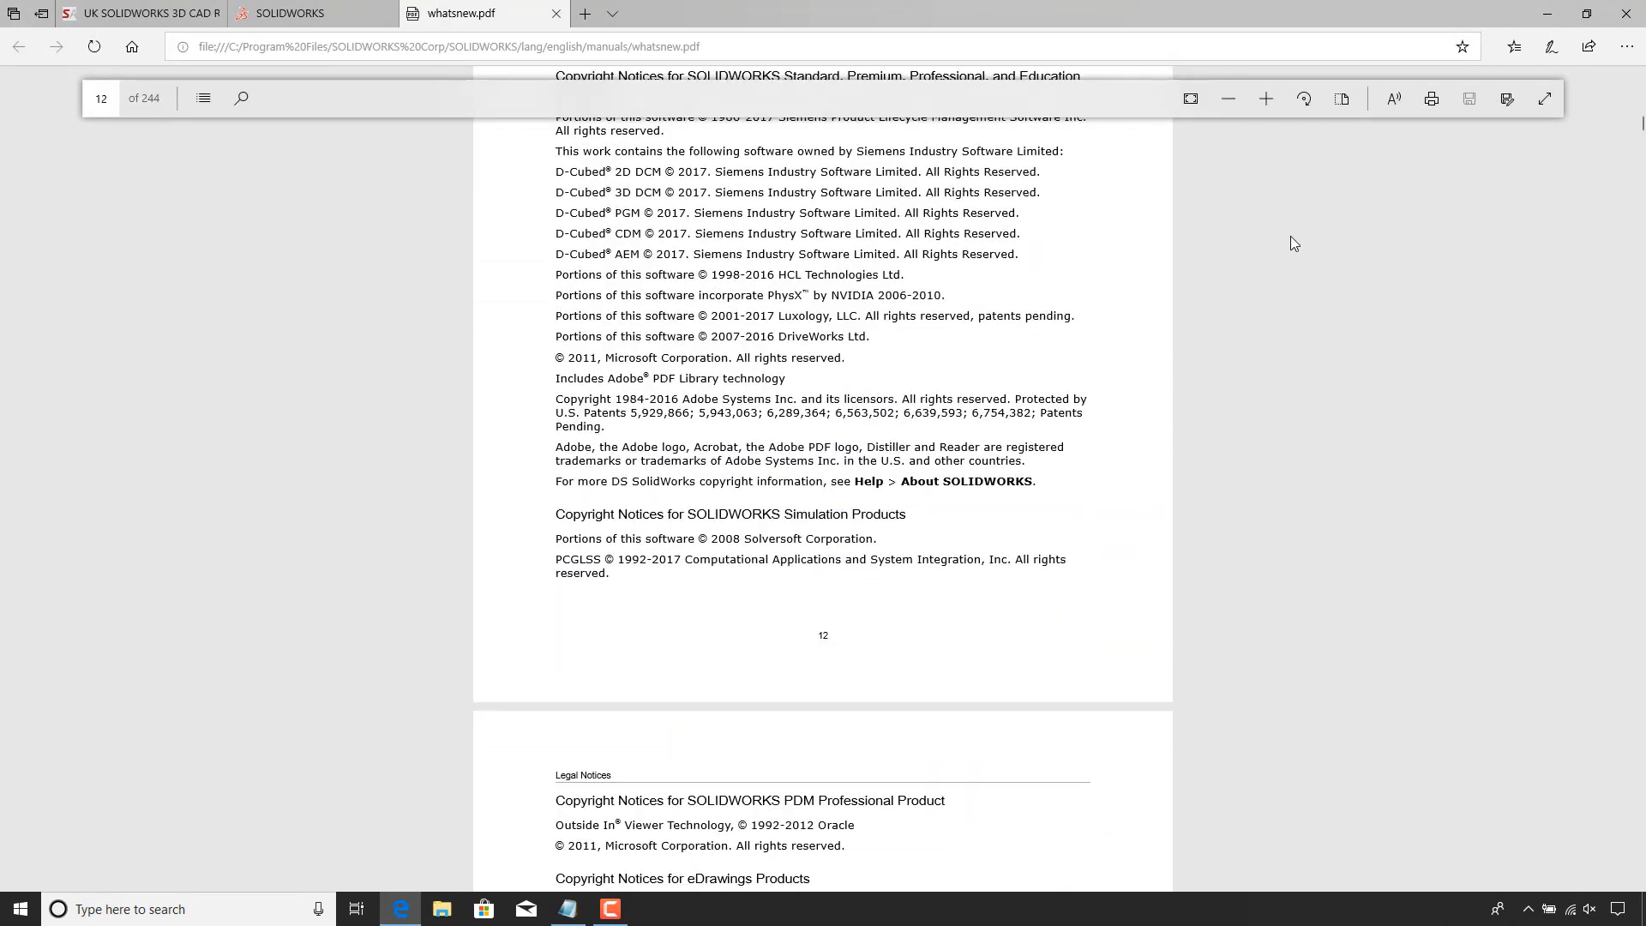
click(1553, 10)
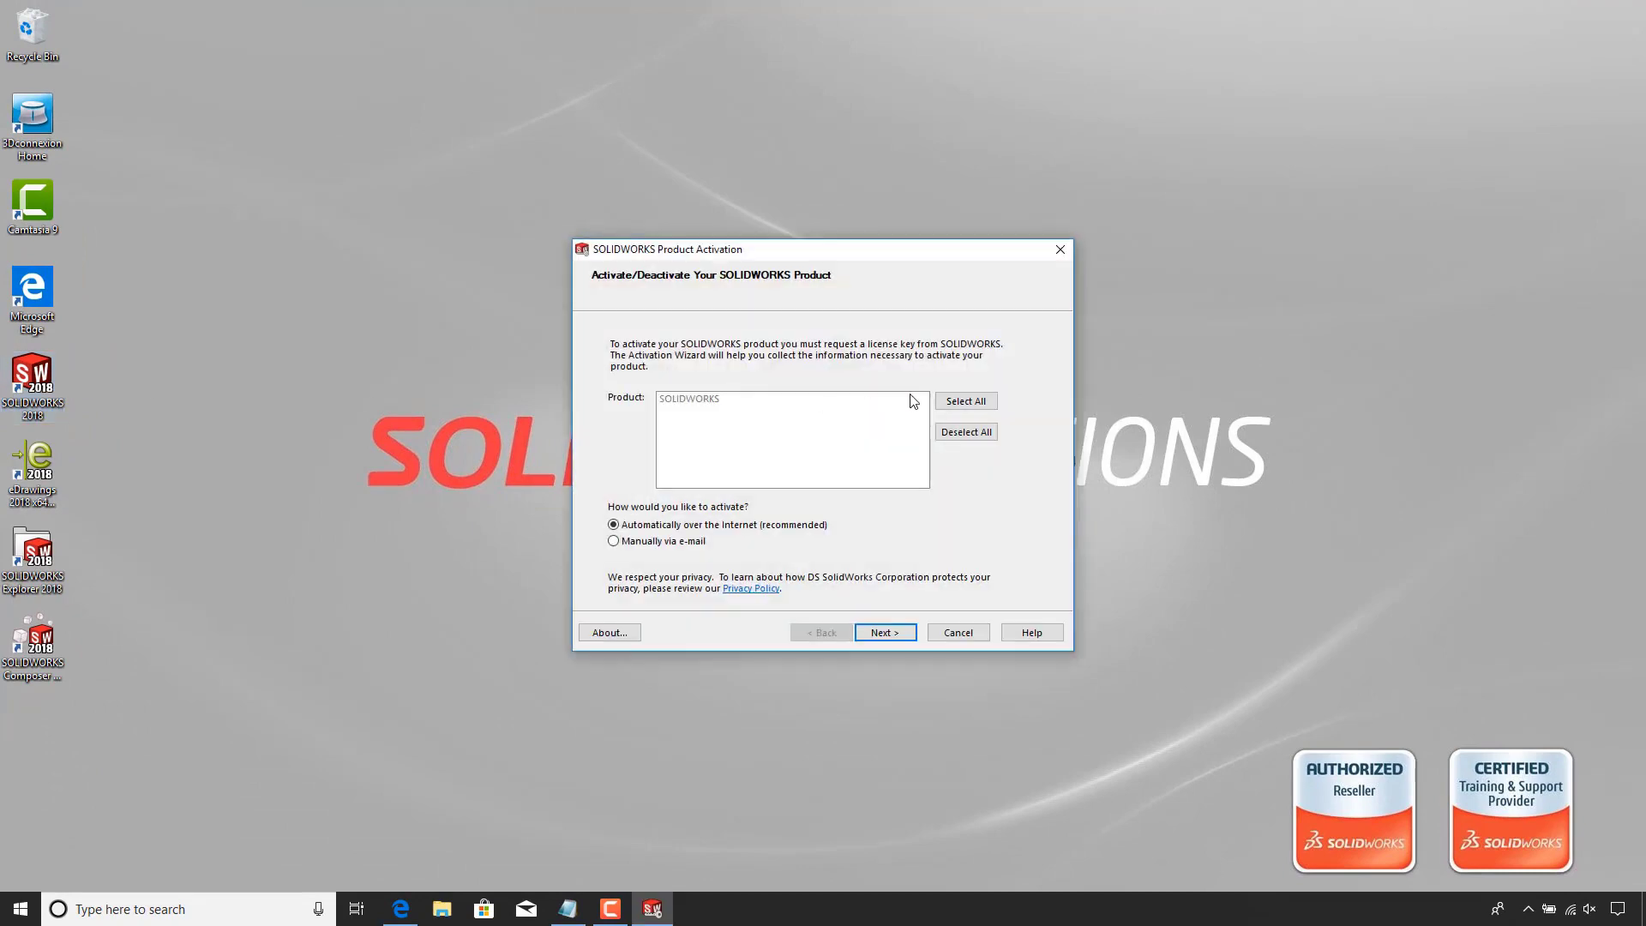
Activate SOLIDWORKS automatically over the Internet, accept the licence agreement and dismiss the Welcome dialog.
click(897, 635)
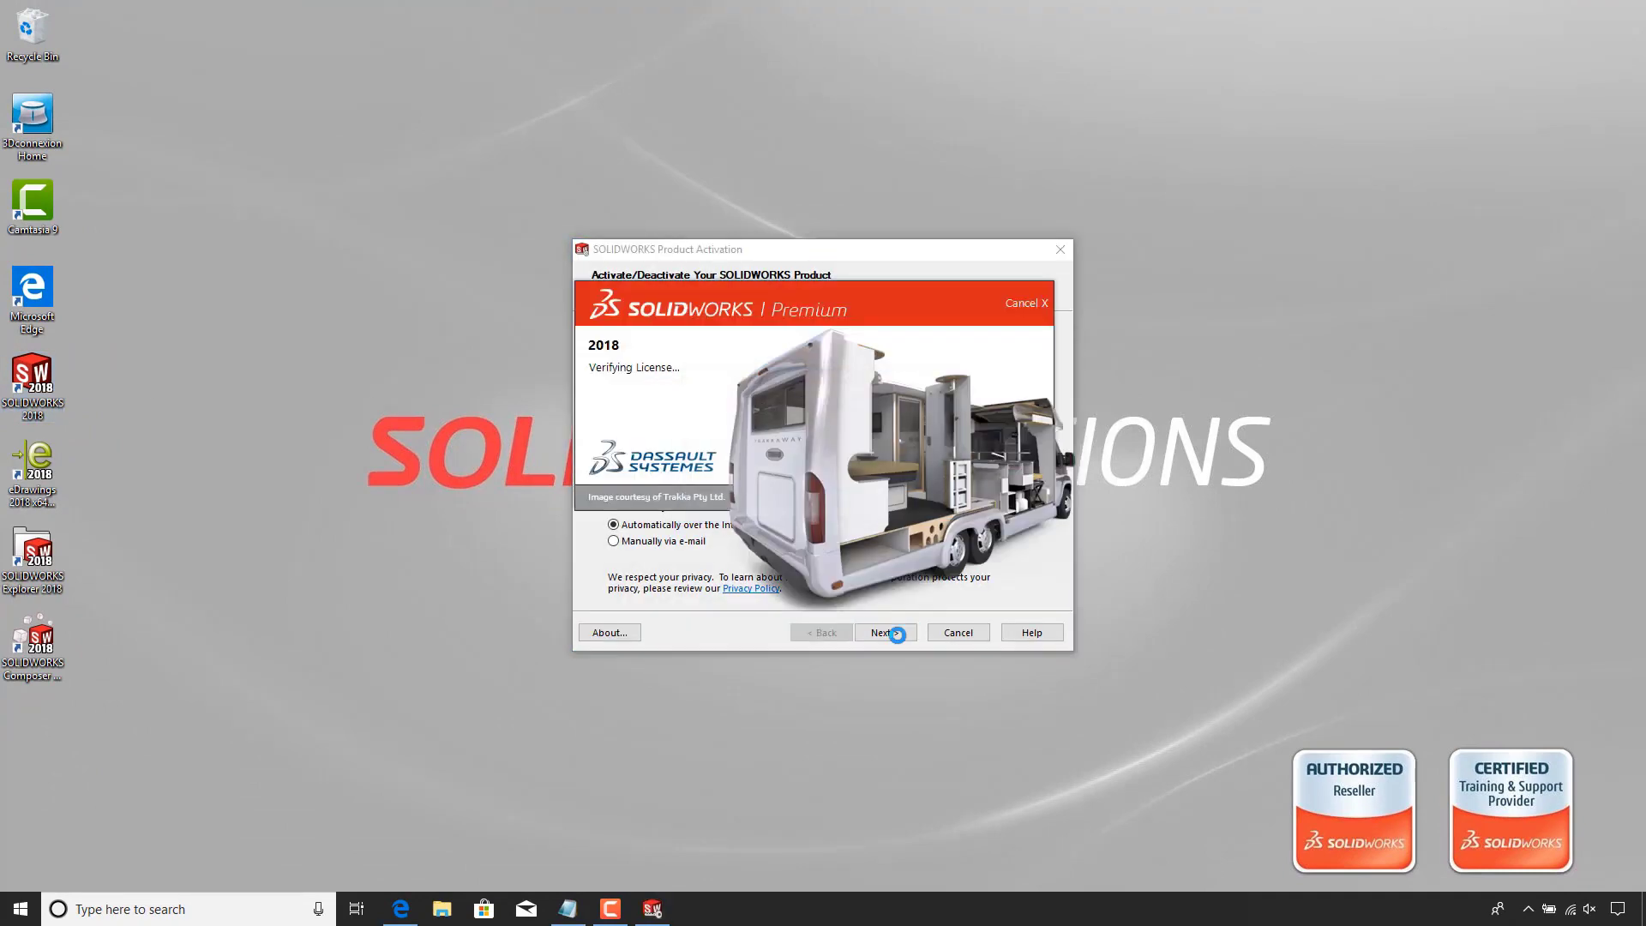
click(897, 634)
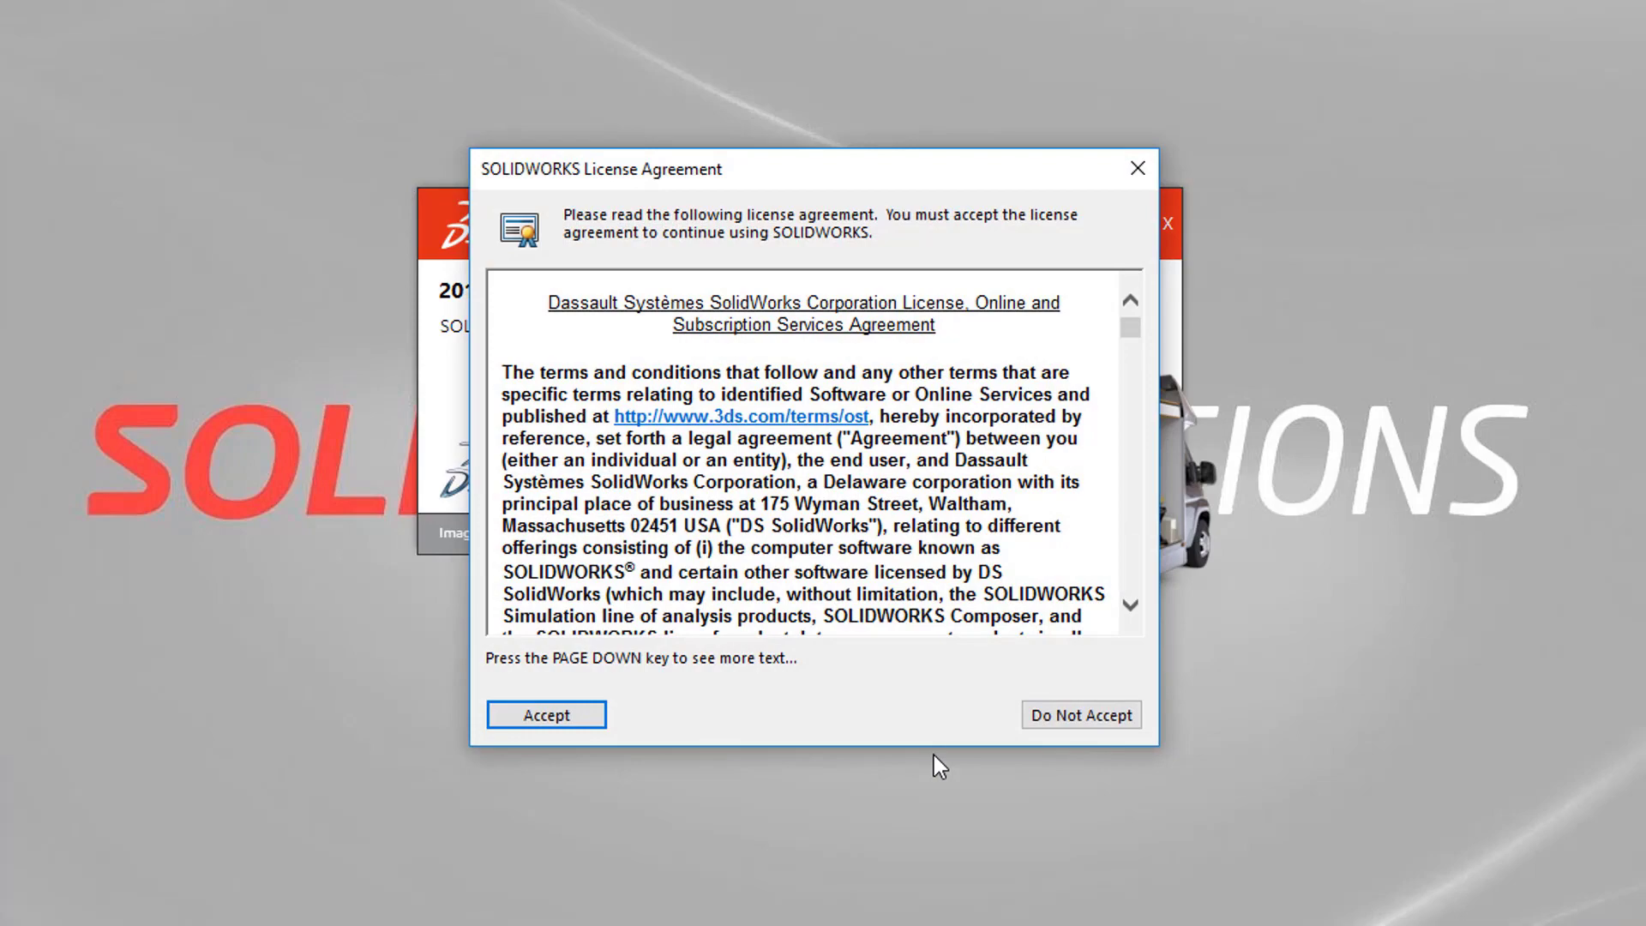
click(546, 715)
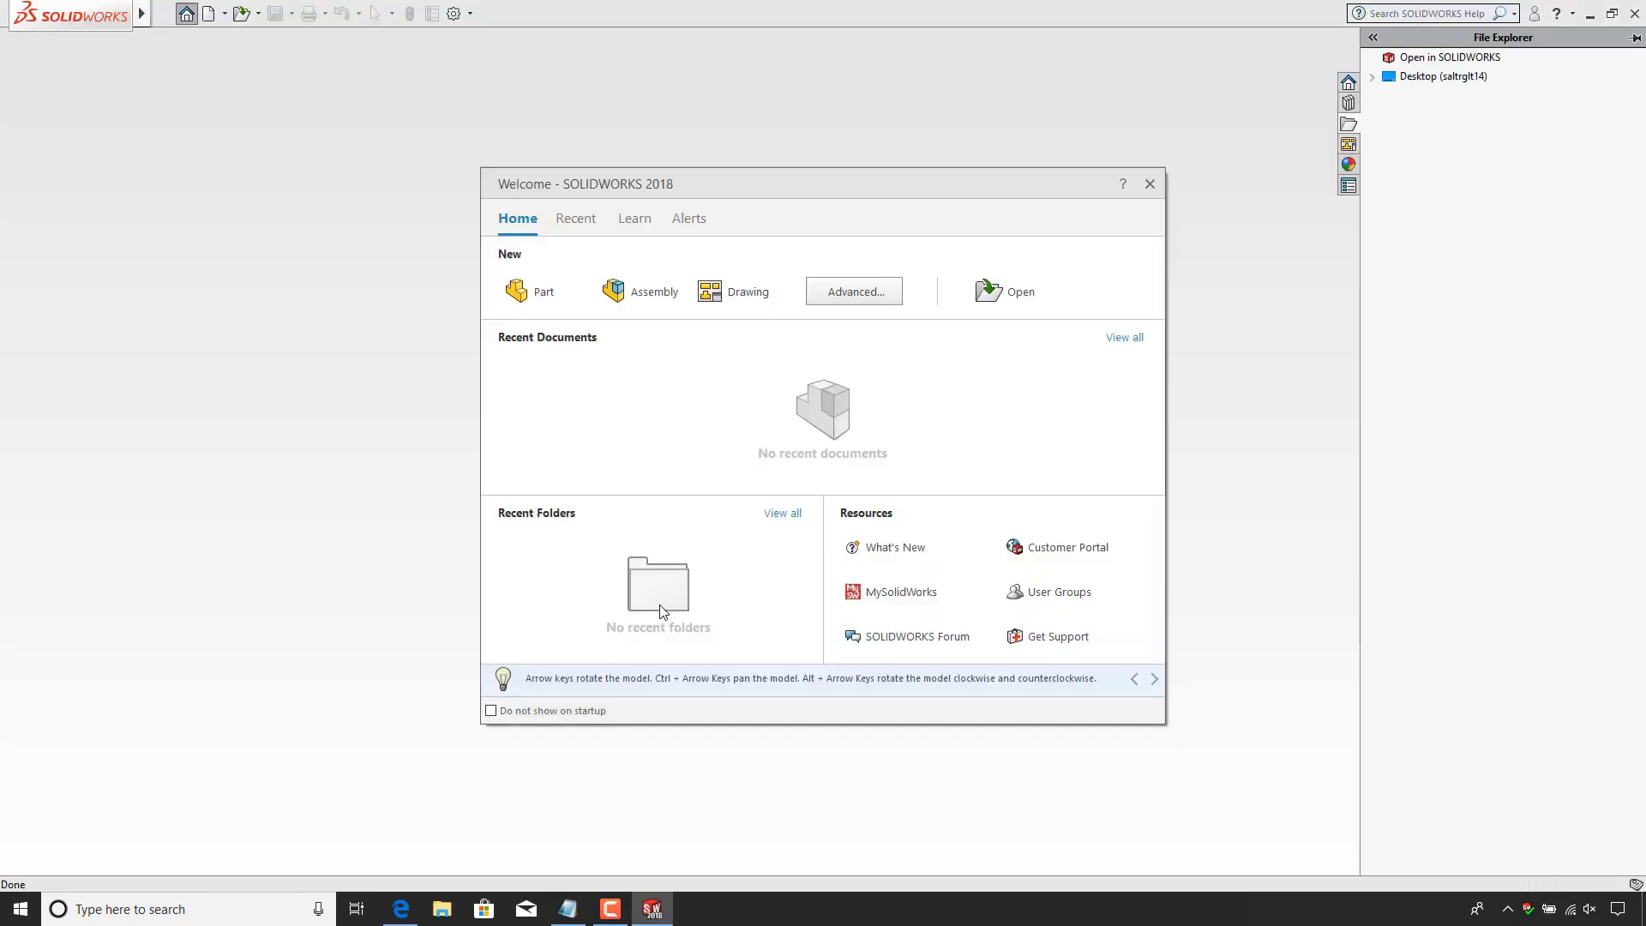
click(455, 487)
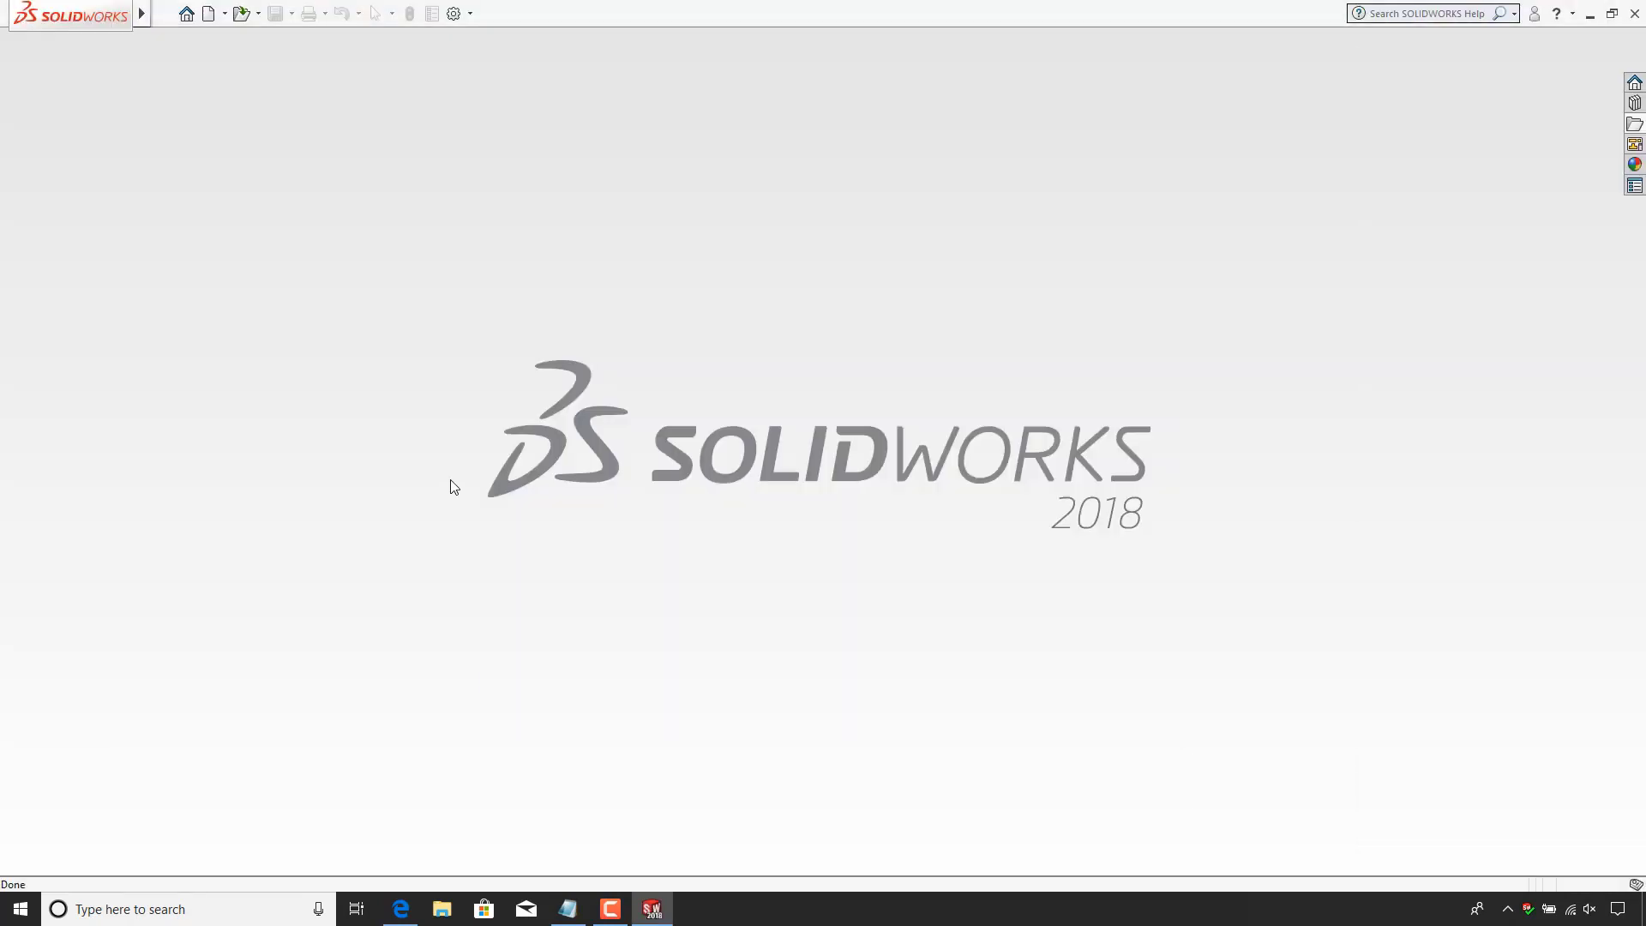